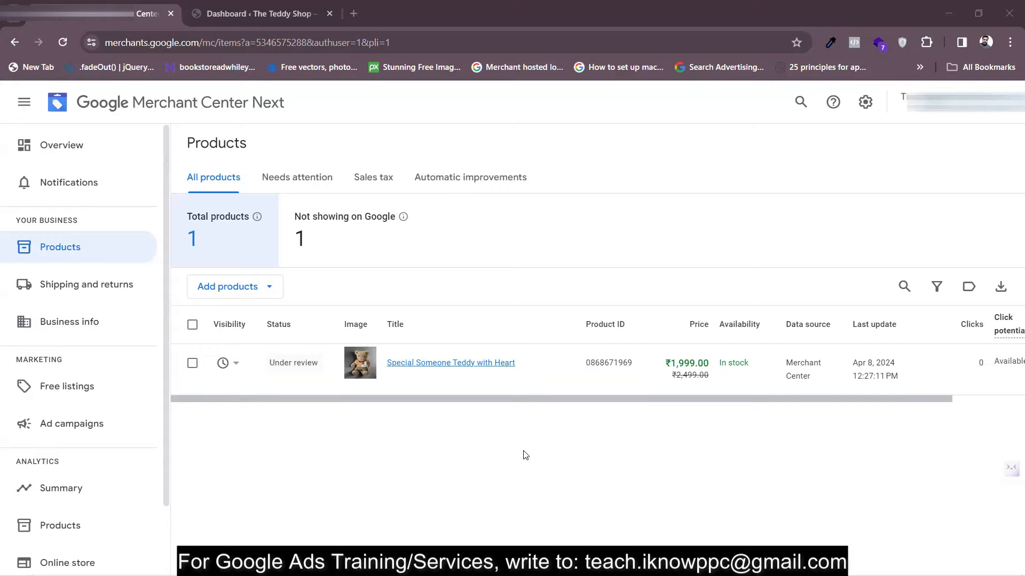
mouse_move(195, 458)
mouse_down()
mouse_move(244, 449)
mouse_move(260, 434)
mouse_move(283, 445)
mouse_up()
mouse_move(247, 463)
mouse_down()
mouse_move(254, 475)
mouse_move(278, 470)
mouse_move(378, 433)
mouse_up()
drag(379, 435, 388, 429)
drag(332, 469, 353, 497)
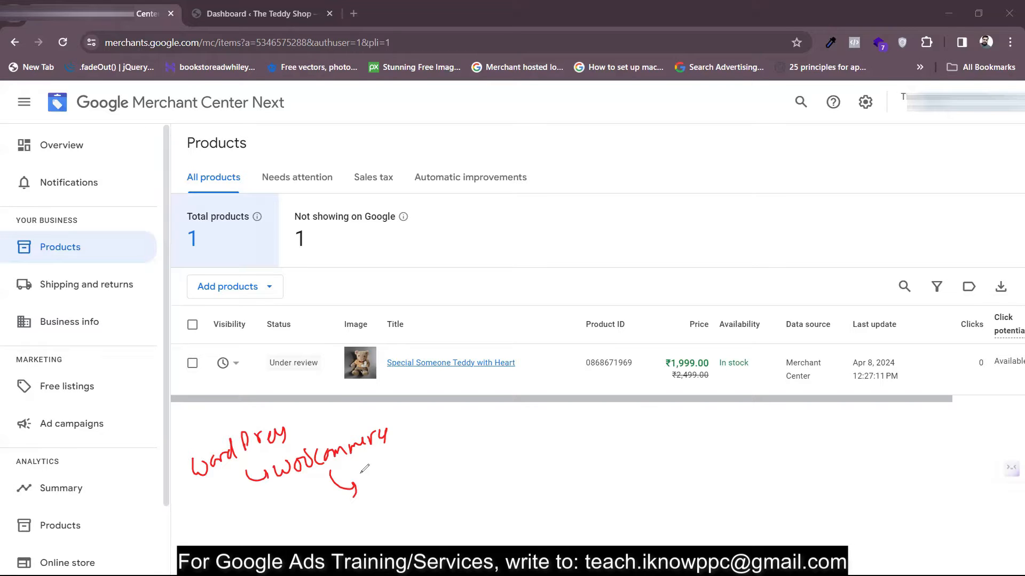
mouse_move(531, 158)
mouse_down()
mouse_move(607, 142)
mouse_move(623, 150)
mouse_move(622, 130)
mouse_move(631, 157)
mouse_move(666, 134)
mouse_move(723, 141)
mouse_move(712, 128)
mouse_move(715, 151)
mouse_up()
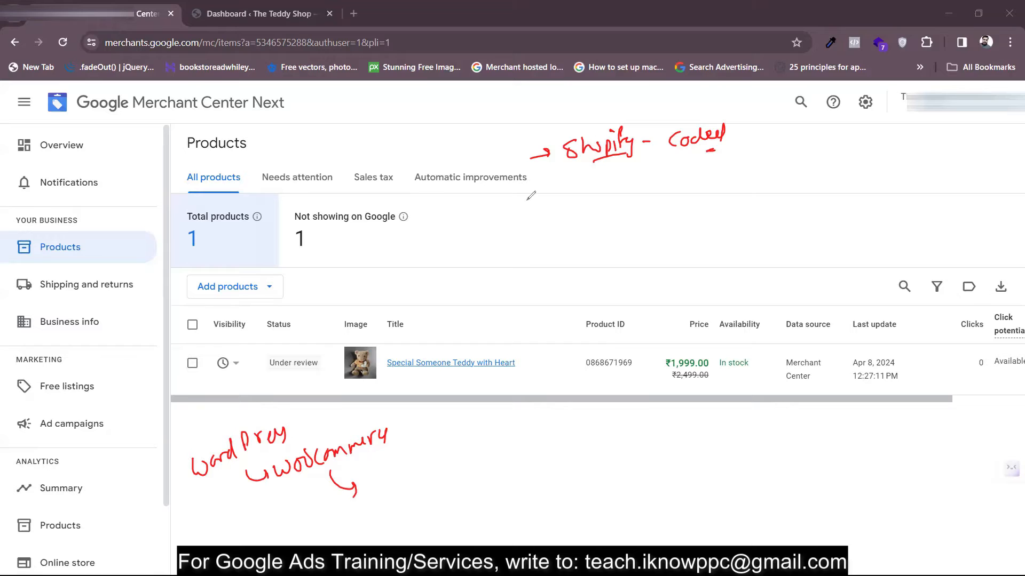
mouse_move(477, 317)
mouse_down()
mouse_move(526, 255)
mouse_move(576, 241)
mouse_move(602, 251)
mouse_up()
drag(563, 263, 586, 251)
drag(587, 212, 604, 230)
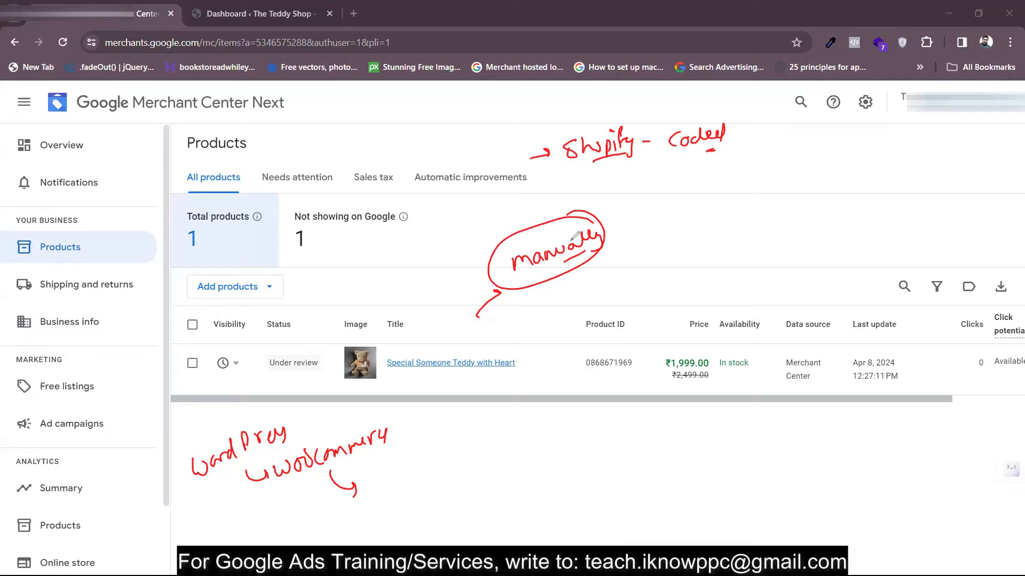
drag(568, 269, 571, 285)
drag(272, 346, 288, 341)
mouse_move(335, 292)
mouse_down()
mouse_move(303, 343)
mouse_move(338, 293)
mouse_up()
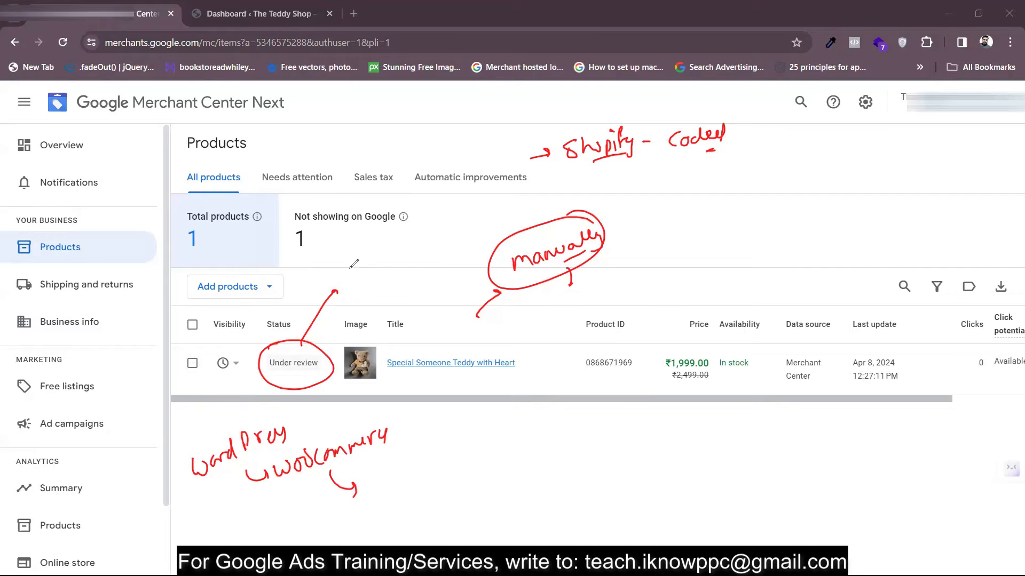
drag(334, 270, 333, 288)
mouse_move(359, 259)
mouse_down()
mouse_move(352, 277)
mouse_move(435, 234)
mouse_move(396, 274)
mouse_move(399, 297)
mouse_up()
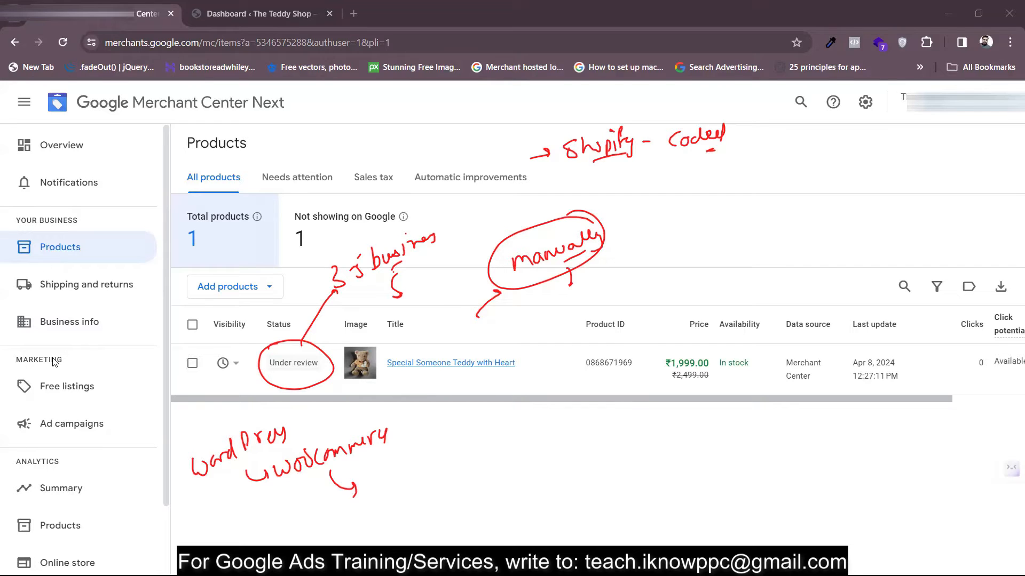
key(e)
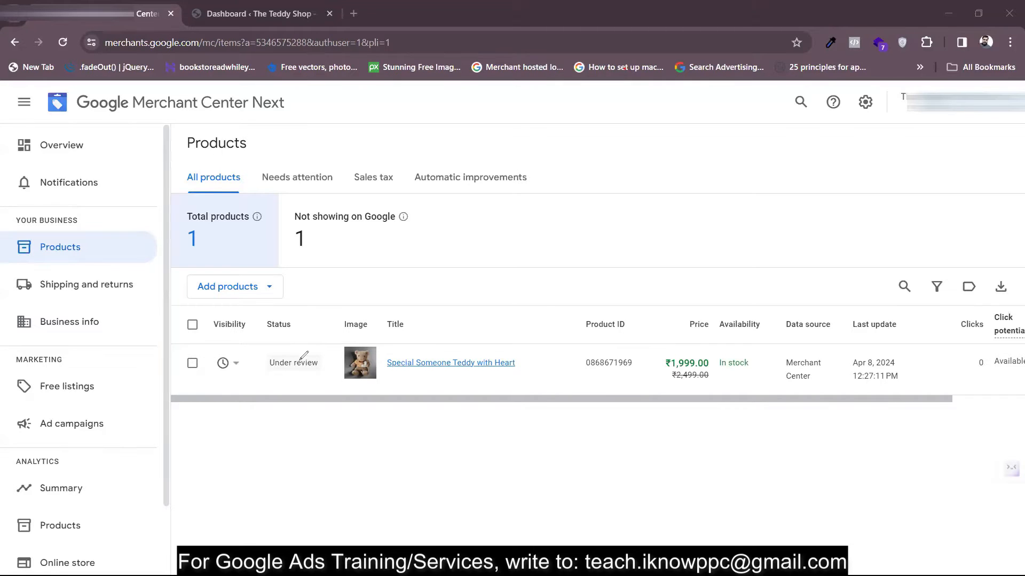
mouse_move(224, 448)
mouse_down()
mouse_move(245, 459)
mouse_move(256, 435)
mouse_move(314, 425)
mouse_up()
mouse_move(269, 473)
mouse_down()
mouse_move(284, 465)
mouse_move(327, 485)
mouse_move(350, 465)
mouse_move(367, 468)
mouse_move(436, 437)
mouse_up()
drag(429, 464, 415, 473)
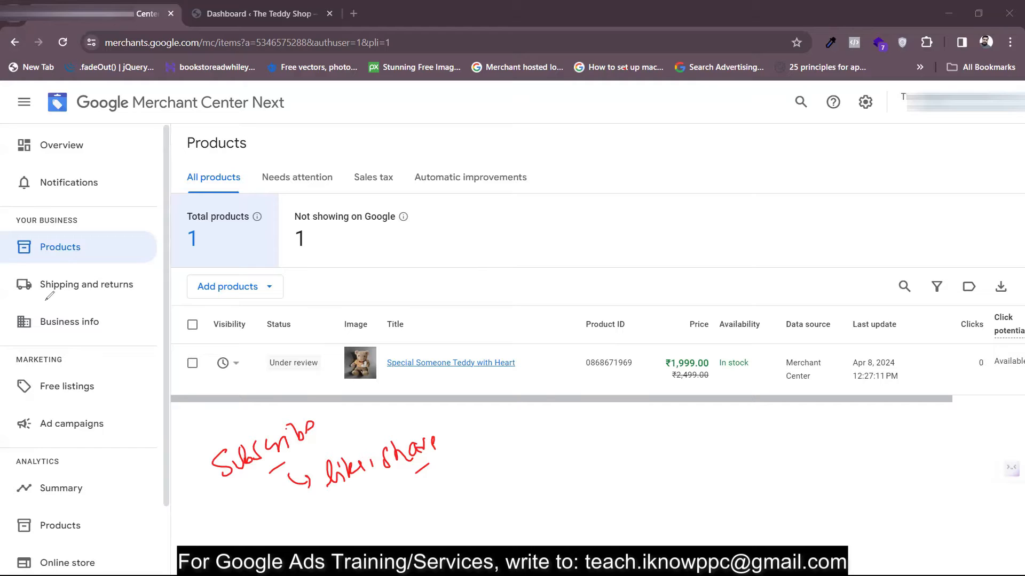
key(Escape)
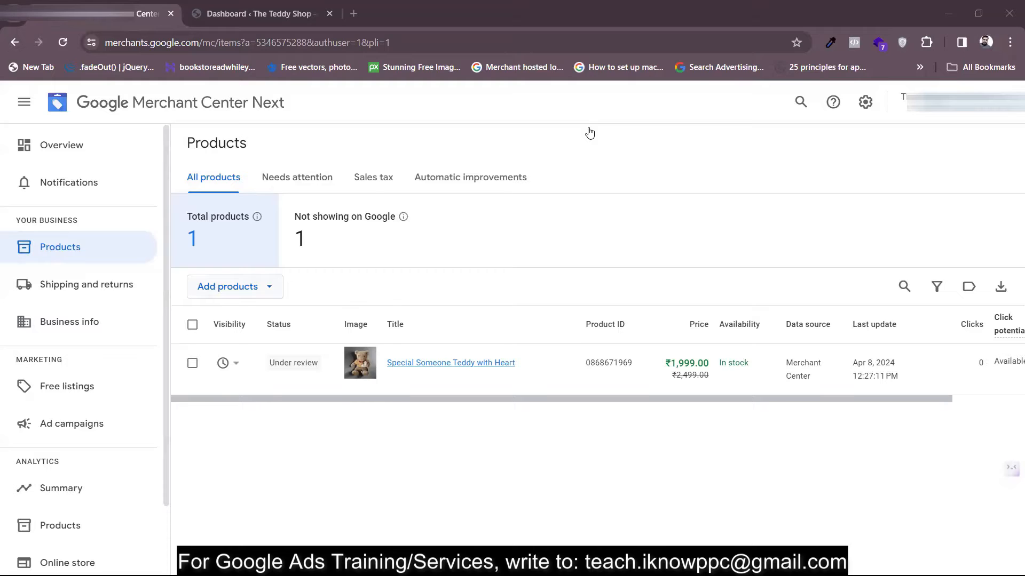
Start adding another product source and bring up the options for adding products from a file.
click(257, 288)
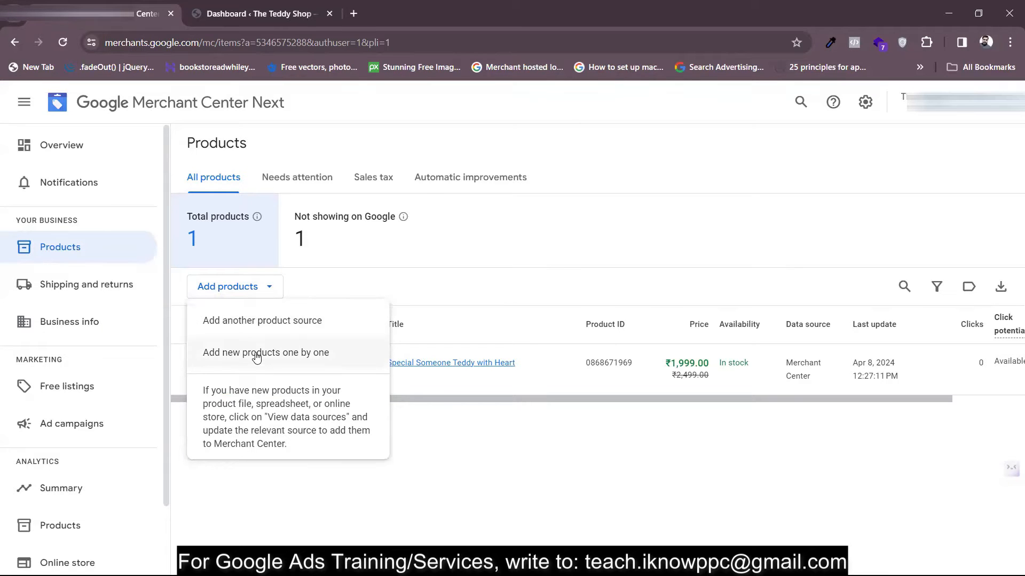
click(268, 323)
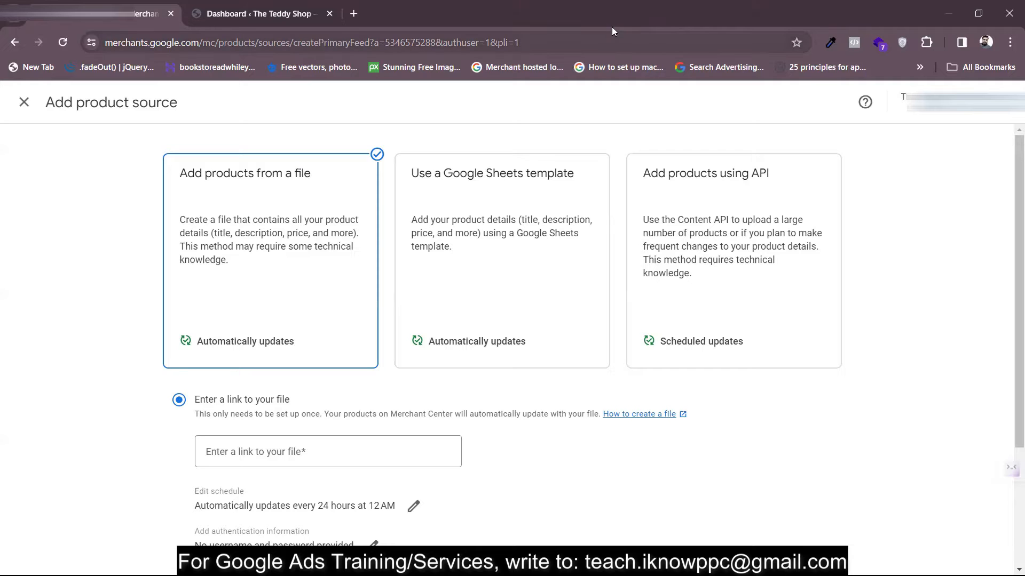
scroll(598, 422, down, 3)
scroll(599, 423, up, 1)
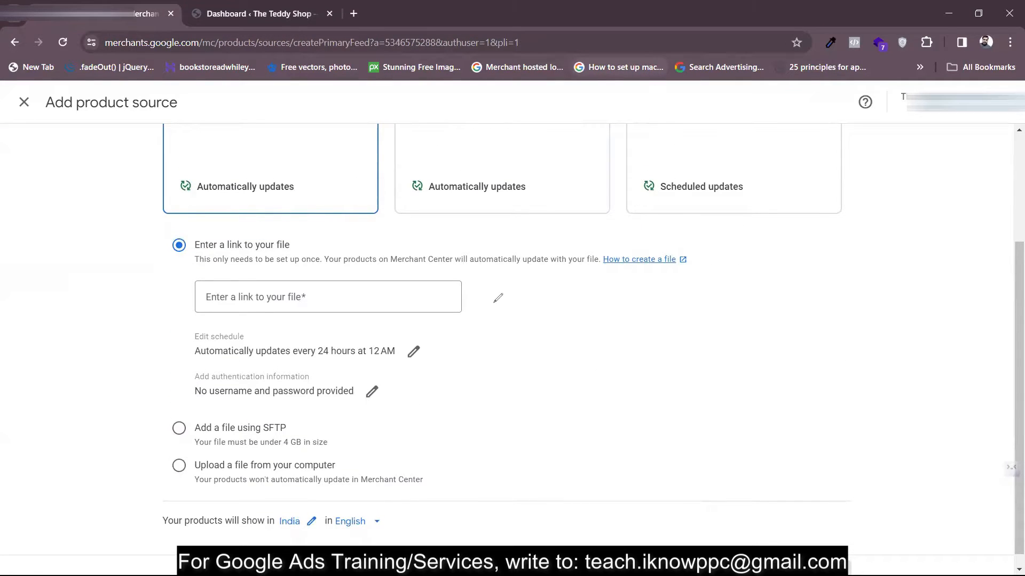
drag(134, 284, 156, 272)
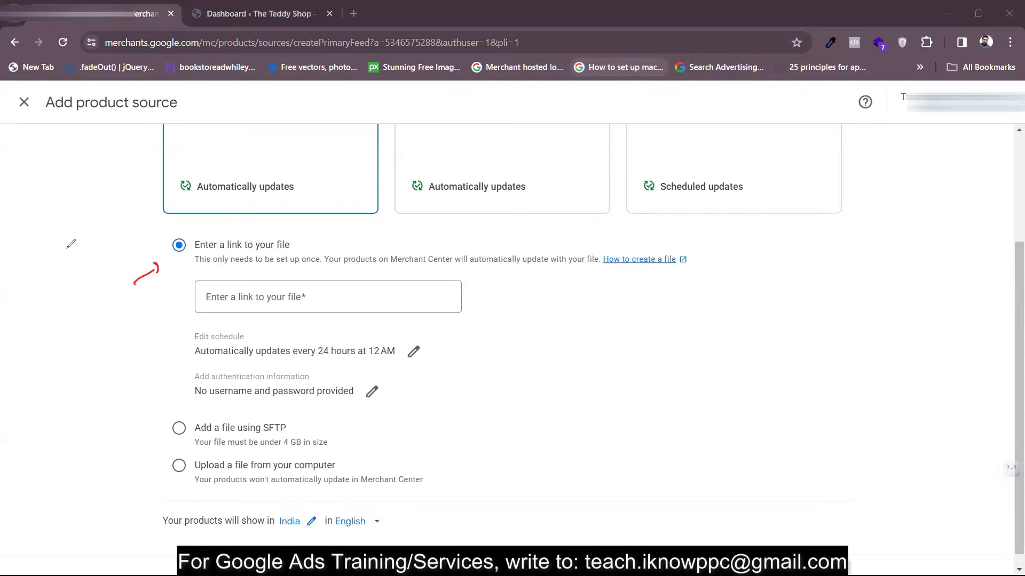
drag(68, 246, 63, 273)
drag(62, 257, 78, 269)
mouse_move(84, 245)
mouse_down()
mouse_move(89, 269)
mouse_move(100, 261)
mouse_move(84, 274)
mouse_move(98, 262)
mouse_up()
drag(107, 210, 112, 238)
drag(105, 209, 145, 229)
mouse_move(147, 215)
mouse_down()
mouse_move(156, 209)
mouse_move(158, 221)
mouse_up()
mouse_move(162, 205)
mouse_down()
mouse_move(161, 220)
mouse_move(165, 210)
mouse_up()
drag(167, 207, 160, 230)
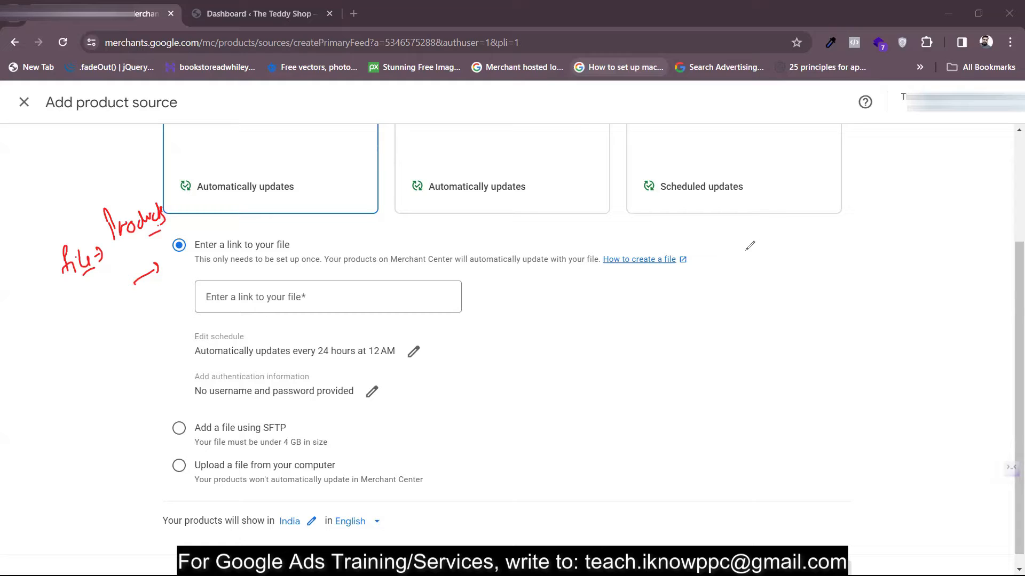
mouse_move(733, 249)
mouse_down()
mouse_move(753, 237)
mouse_move(755, 259)
mouse_move(769, 241)
mouse_move(814, 240)
mouse_move(768, 277)
mouse_move(794, 277)
mouse_move(767, 318)
mouse_move(790, 293)
mouse_move(808, 311)
mouse_move(836, 295)
mouse_move(864, 302)
mouse_up()
click(856, 286)
drag(875, 281, 927, 289)
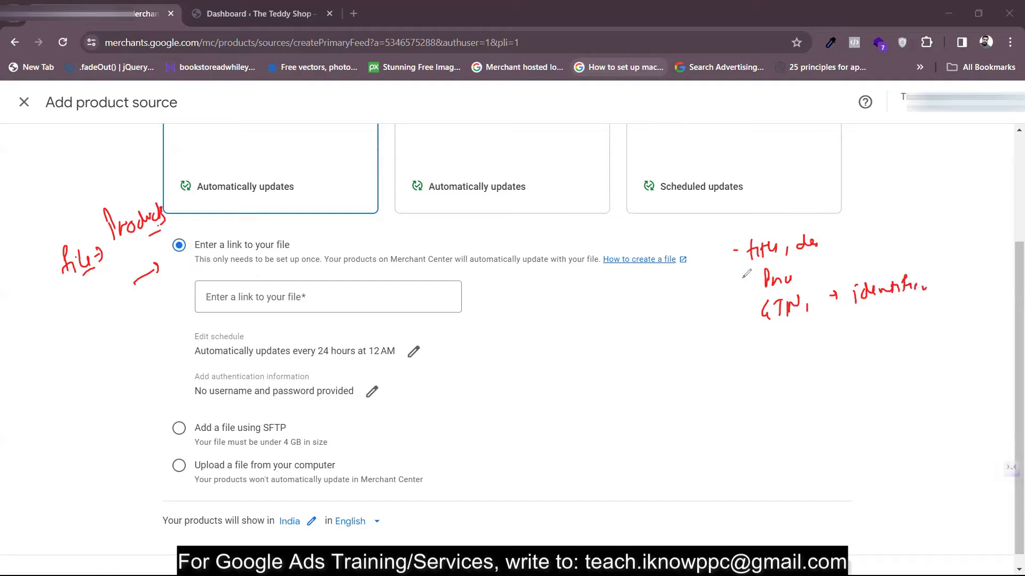
mouse_move(730, 237)
mouse_down()
mouse_move(742, 339)
mouse_move(709, 322)
mouse_up()
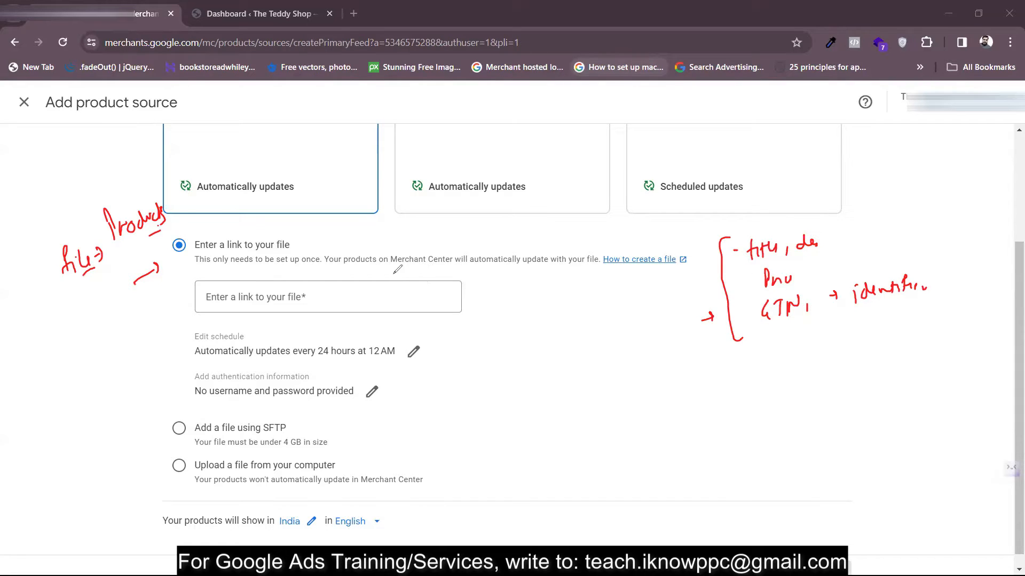
drag(141, 315, 169, 304)
drag(163, 301, 166, 301)
drag(165, 275, 181, 266)
drag(158, 362, 182, 354)
drag(175, 350, 176, 352)
drag(416, 342, 439, 342)
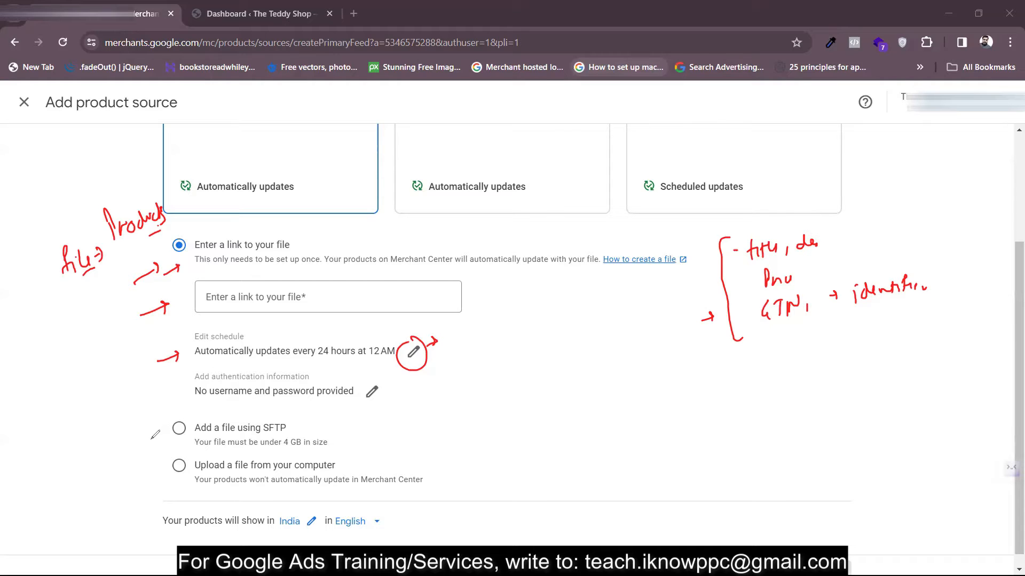
drag(150, 439, 167, 430)
drag(148, 474, 166, 464)
mouse_move(494, 331)
mouse_down()
mouse_move(504, 324)
mouse_move(527, 335)
mouse_move(554, 321)
mouse_move(544, 342)
mouse_up()
drag(487, 356, 494, 374)
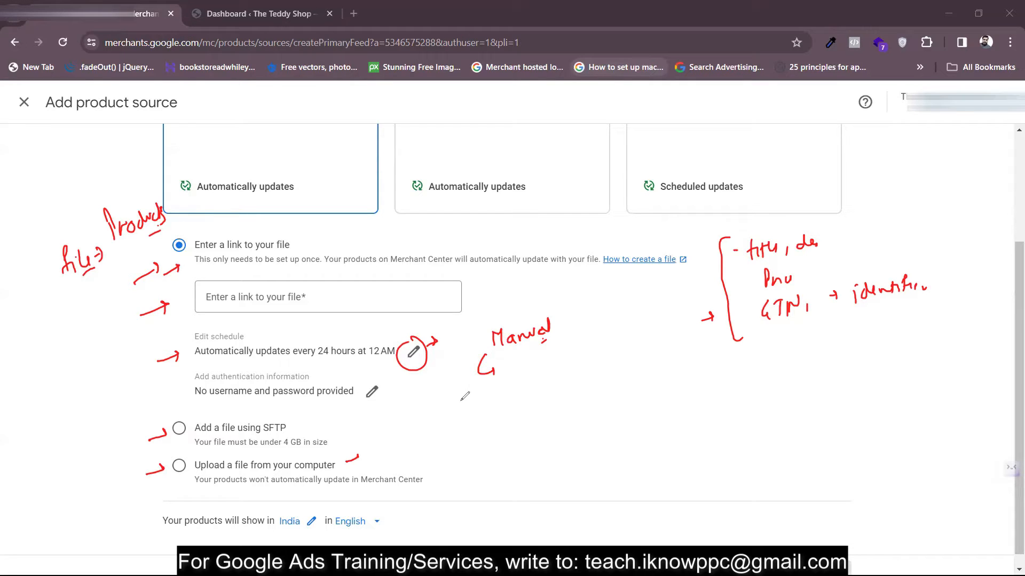
mouse_move(465, 393)
mouse_down()
mouse_move(474, 406)
mouse_move(492, 387)
mouse_move(532, 400)
mouse_move(564, 383)
mouse_up()
drag(467, 423, 491, 435)
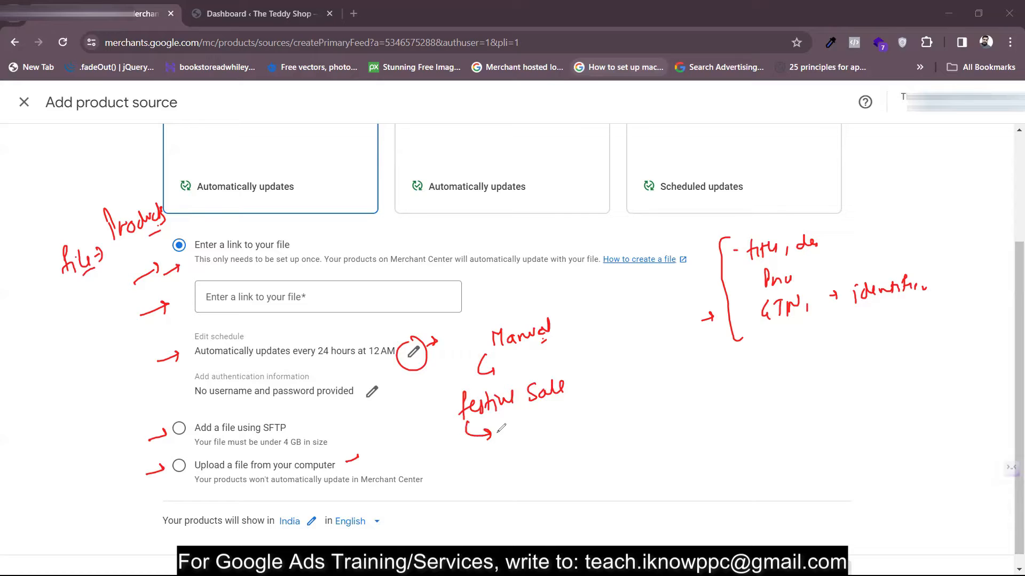
mouse_move(505, 428)
mouse_down()
mouse_move(566, 430)
mouse_move(590, 409)
mouse_up()
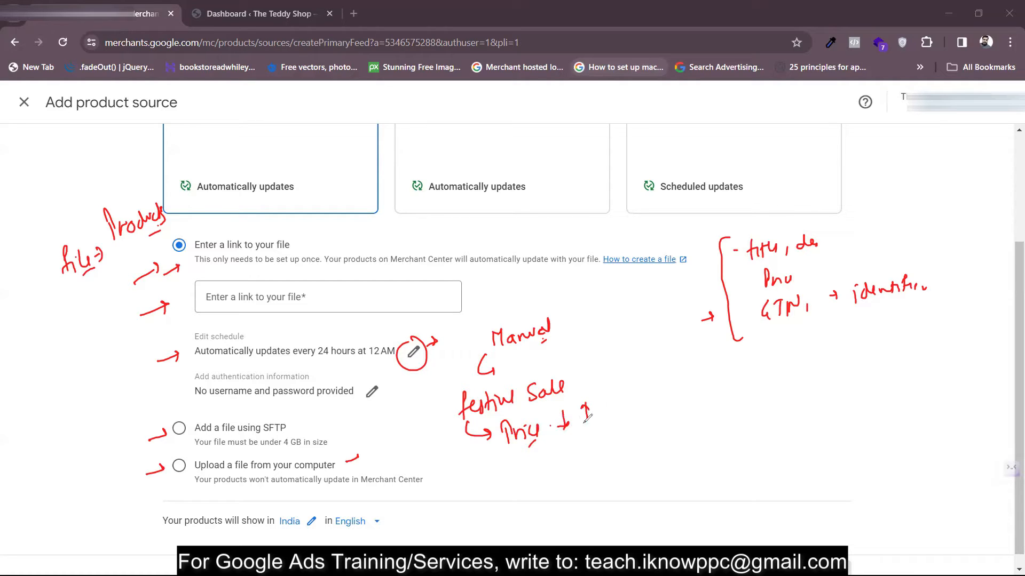
mouse_move(504, 452)
mouse_down()
mouse_move(502, 471)
mouse_move(555, 451)
mouse_move(581, 463)
mouse_move(608, 447)
mouse_move(631, 458)
mouse_move(632, 435)
mouse_up()
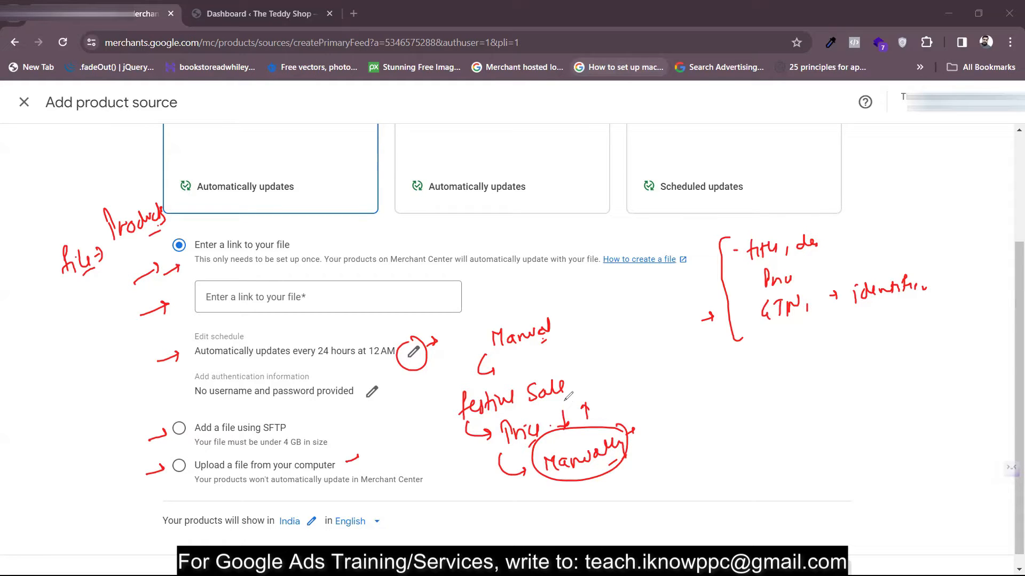
drag(370, 469, 484, 517)
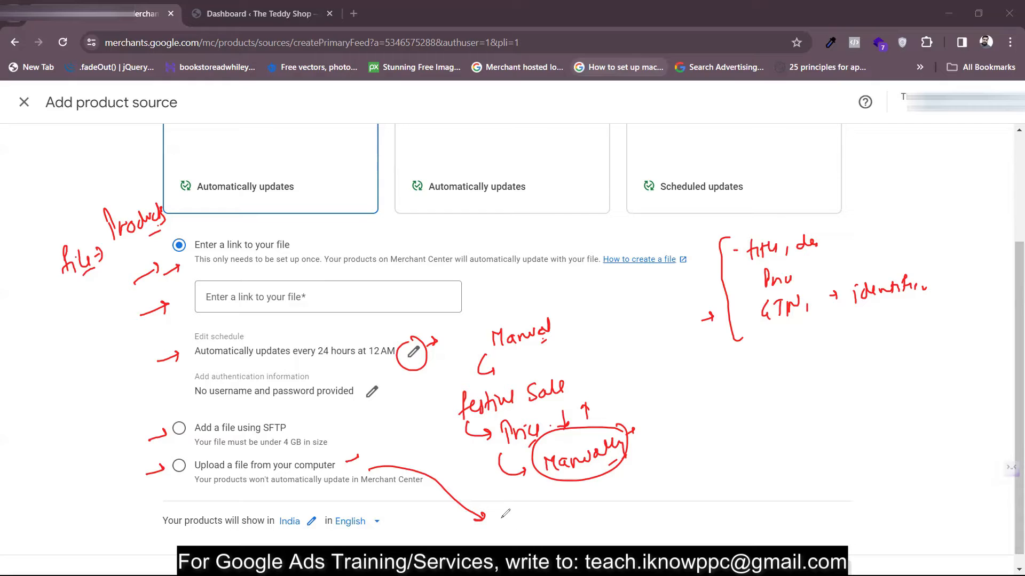
drag(502, 518, 597, 504)
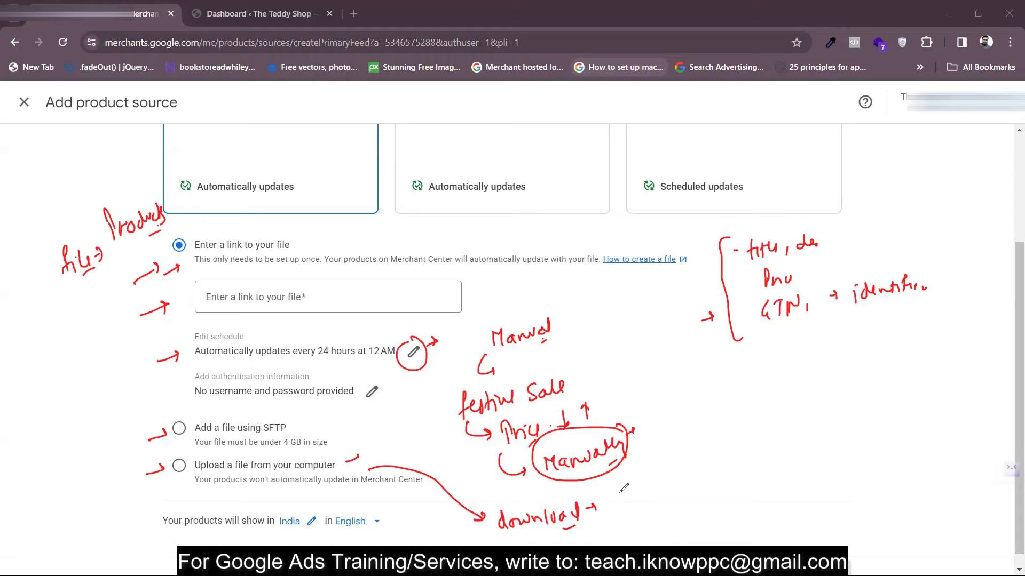
mouse_move(618, 490)
mouse_down()
mouse_move(633, 480)
mouse_move(615, 504)
mouse_move(688, 475)
mouse_move(688, 499)
mouse_move(662, 513)
mouse_move(700, 476)
mouse_move(730, 470)
mouse_up()
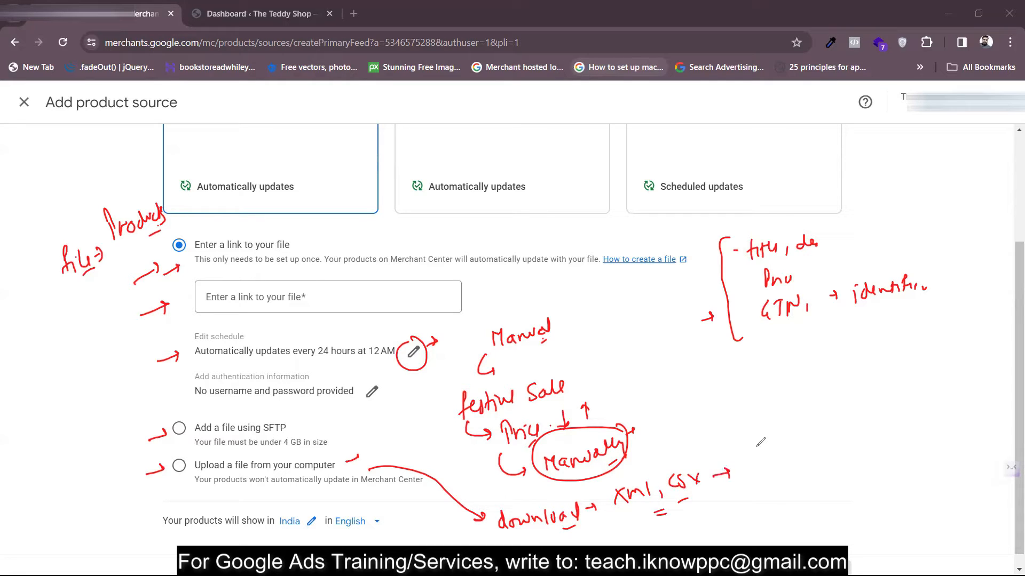
mouse_move(758, 424)
mouse_down()
mouse_move(806, 424)
mouse_move(785, 439)
mouse_move(799, 467)
mouse_up()
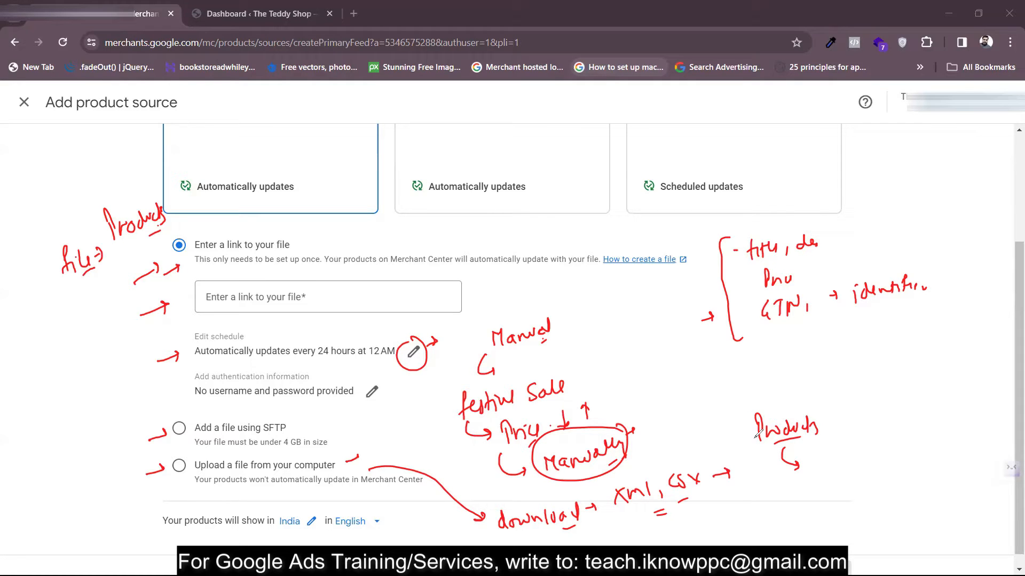
mouse_move(692, 437)
mouse_down()
mouse_move(677, 450)
mouse_move(691, 404)
mouse_move(687, 414)
mouse_move(755, 374)
mouse_move(776, 374)
mouse_move(776, 390)
mouse_up()
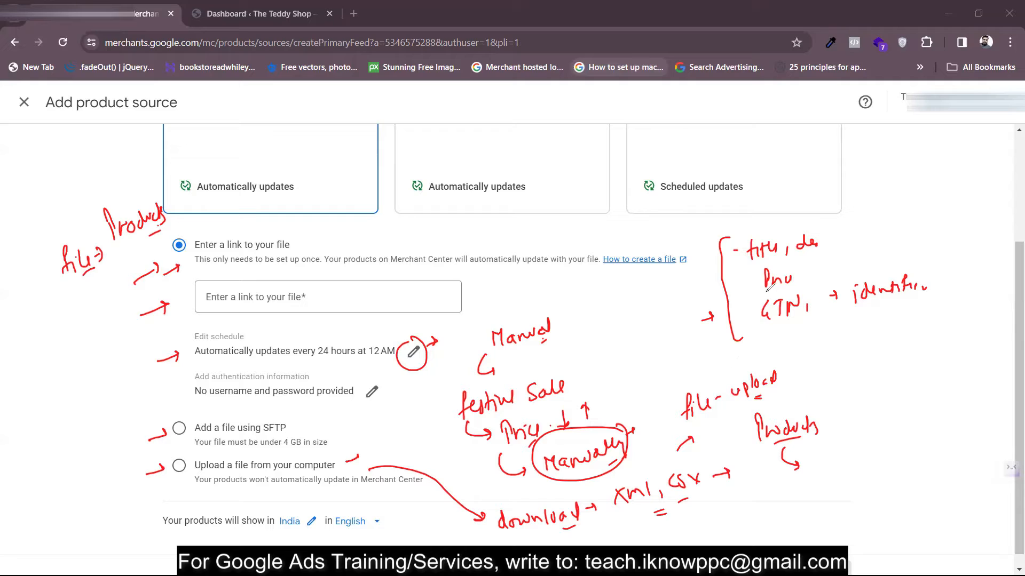
drag(563, 322, 583, 335)
drag(788, 380, 812, 380)
mouse_move(161, 492)
mouse_down()
mouse_move(175, 471)
mouse_move(160, 492)
mouse_up()
drag(169, 468, 141, 492)
mouse_move(47, 491)
mouse_down()
mouse_move(63, 491)
mouse_move(84, 462)
mouse_move(101, 467)
mouse_up()
drag(98, 474, 86, 505)
drag(84, 503, 89, 505)
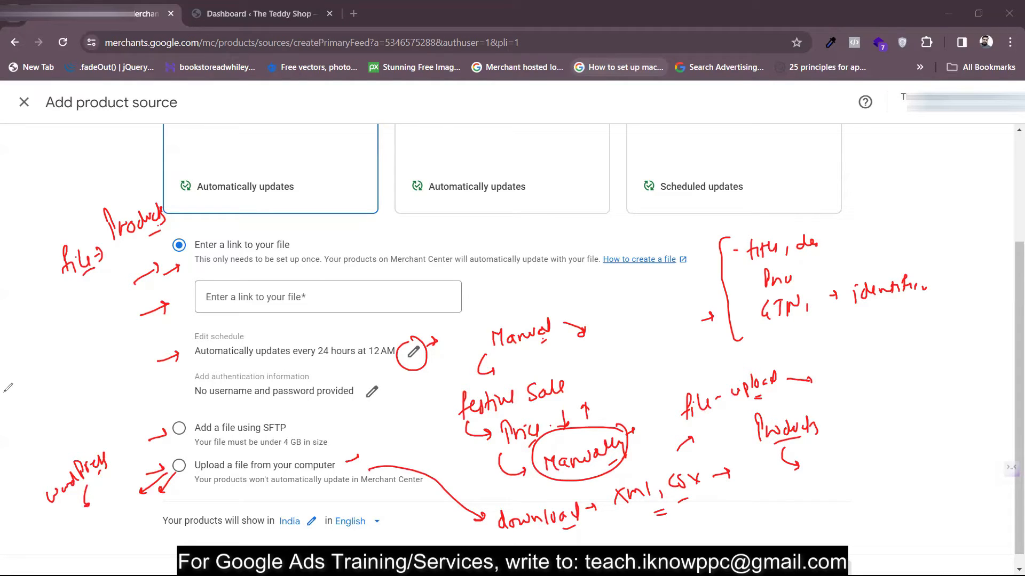
drag(93, 456, 93, 438)
drag(89, 443, 98, 442)
mouse_move(54, 384)
mouse_down()
mouse_move(60, 395)
mouse_move(88, 377)
mouse_move(80, 398)
mouse_move(88, 375)
mouse_move(68, 428)
mouse_move(146, 387)
mouse_up()
drag(99, 433, 121, 418)
drag(105, 437, 120, 425)
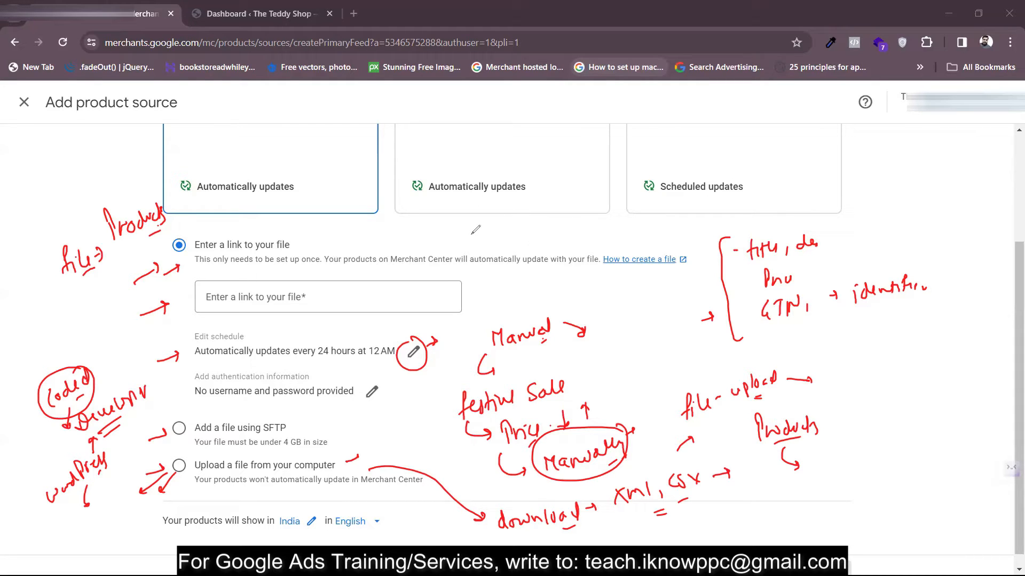
drag(471, 233, 605, 232)
mouse_move(377, 226)
mouse_down()
mouse_move(378, 235)
mouse_move(445, 228)
mouse_move(409, 236)
mouse_move(470, 237)
mouse_up()
mouse_move(491, 223)
mouse_down()
mouse_move(492, 236)
mouse_move(526, 237)
mouse_up()
drag(438, 228, 519, 227)
mouse_move(384, 244)
mouse_down()
mouse_move(385, 259)
mouse_move(404, 257)
mouse_up()
drag(416, 250, 446, 262)
drag(484, 249, 484, 261)
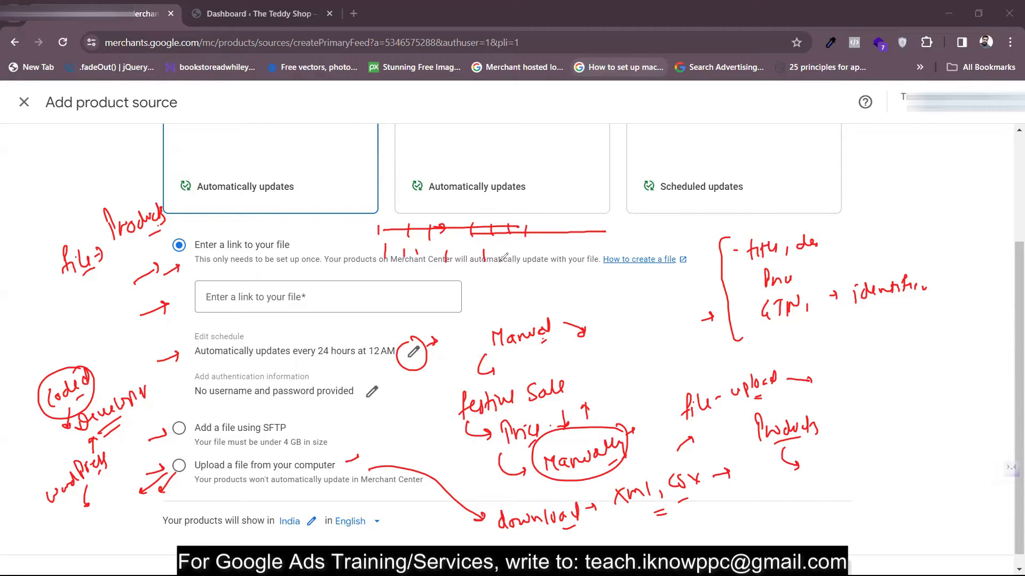
drag(378, 247, 412, 273)
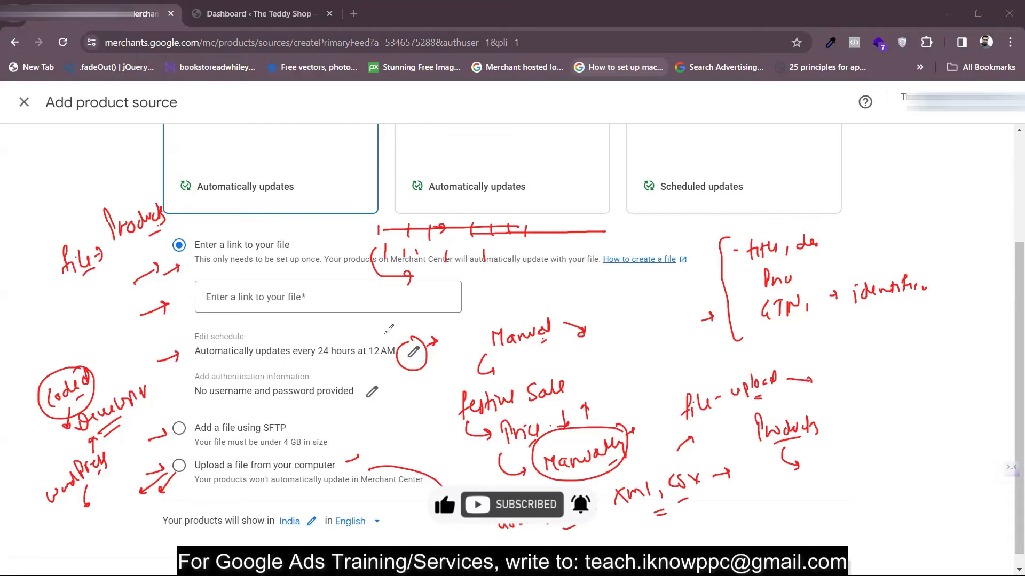
drag(303, 495, 318, 487)
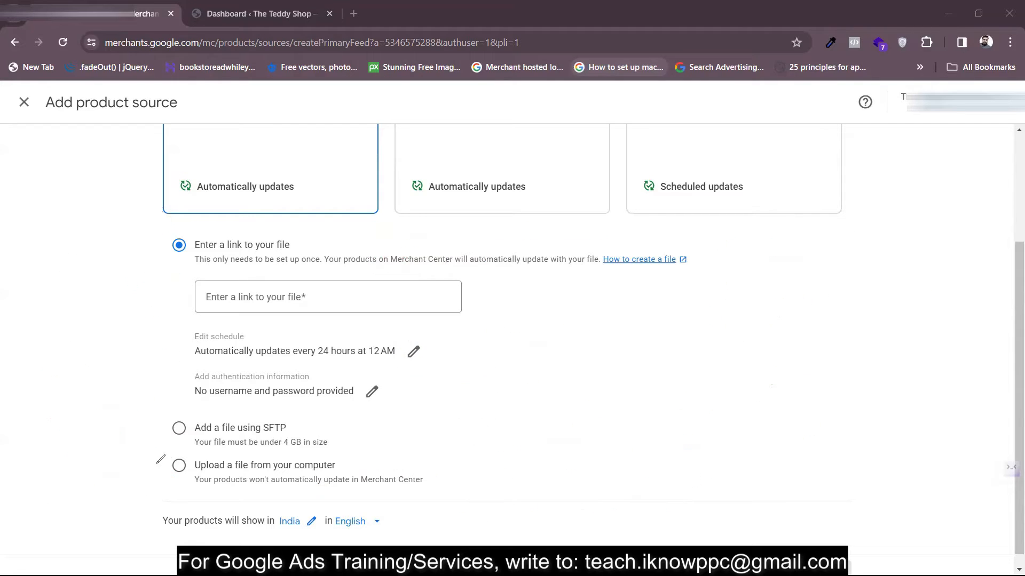
drag(152, 459, 162, 472)
drag(149, 268, 167, 270)
drag(465, 235, 488, 216)
drag(147, 307, 168, 305)
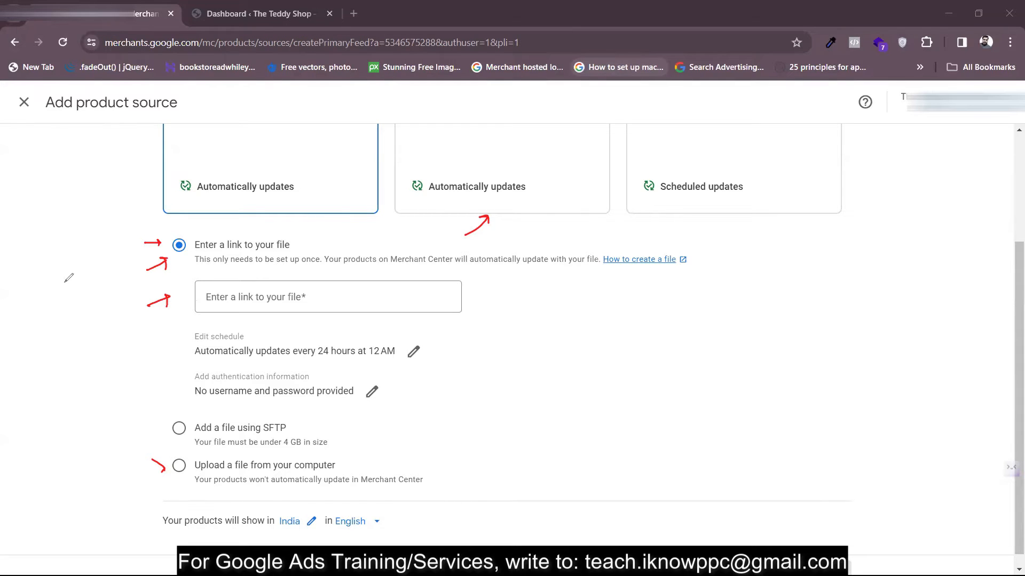
mouse_move(59, 302)
mouse_down()
mouse_move(66, 315)
mouse_move(123, 281)
mouse_move(69, 322)
mouse_move(80, 344)
mouse_up()
drag(180, 314, 167, 326)
drag(168, 319, 174, 325)
mouse_move(96, 352)
mouse_down()
mouse_move(85, 359)
mouse_move(155, 316)
mouse_move(169, 322)
mouse_up()
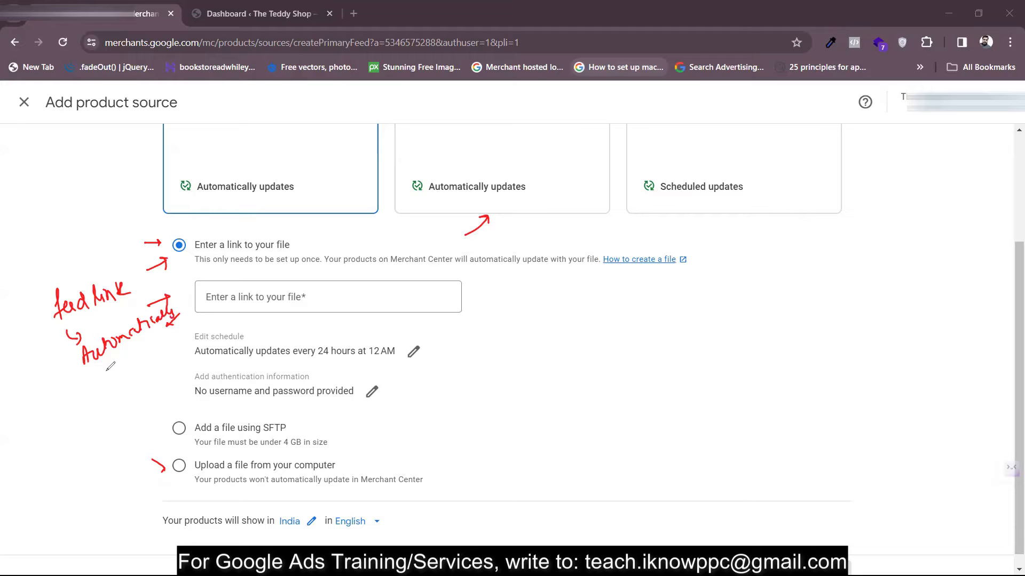
mouse_move(82, 377)
mouse_down()
mouse_move(134, 364)
mouse_move(137, 384)
mouse_move(120, 352)
mouse_move(91, 419)
mouse_up()
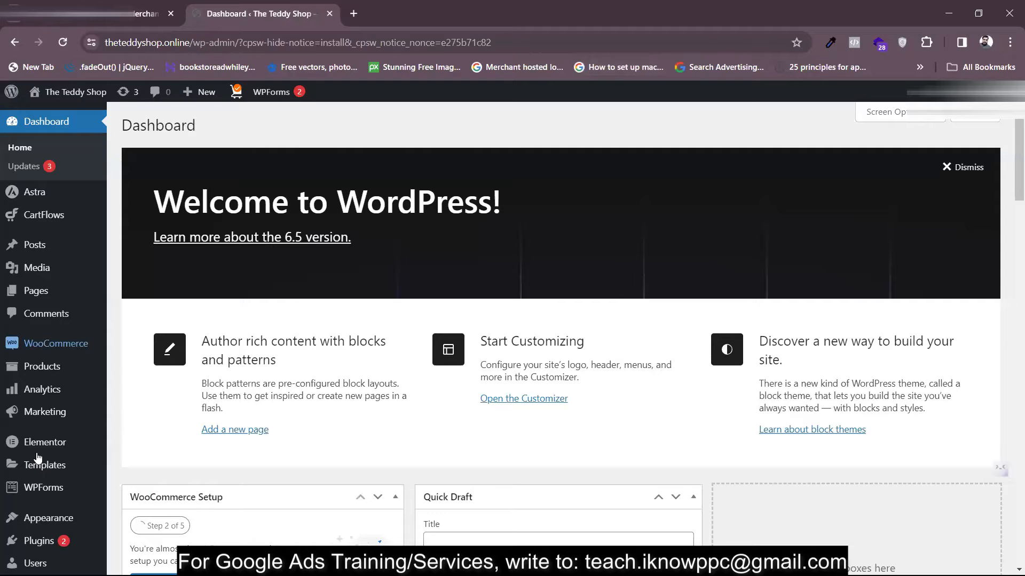
Open the page for adding a new plugin in The Teddy Shop's WordPress admin.
scroll(38, 456, down, 2)
mouse_move(38, 464)
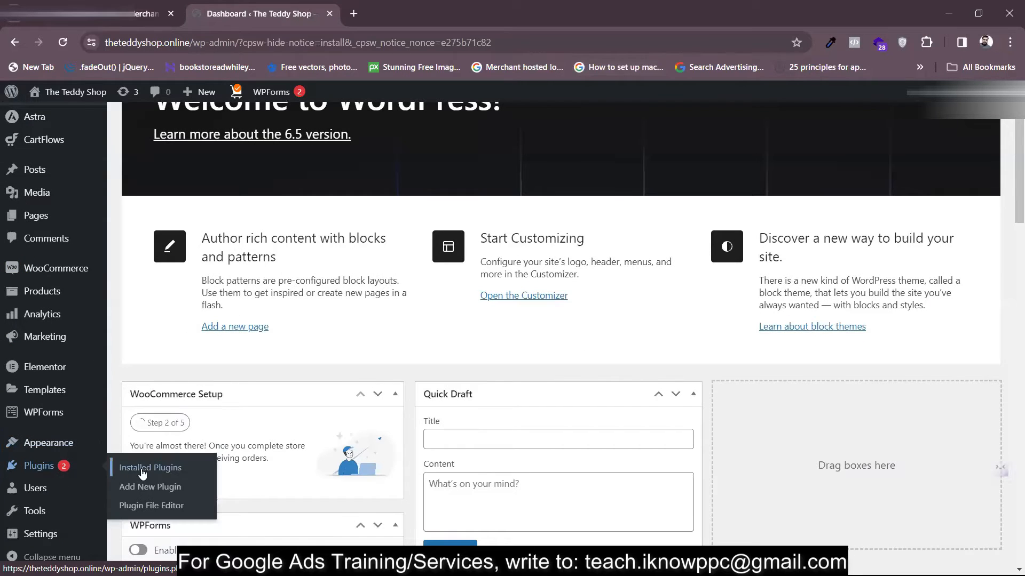
click(152, 487)
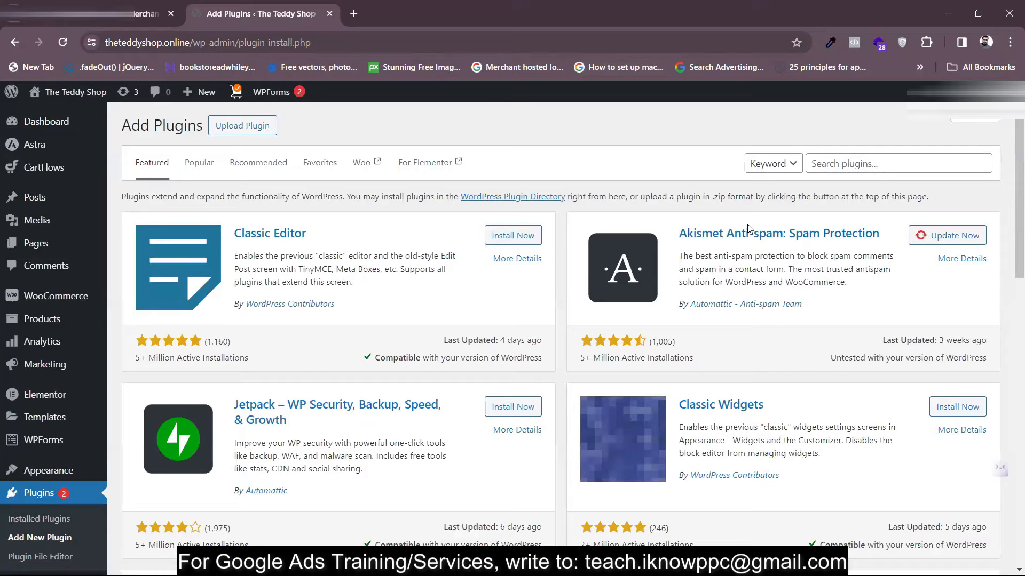
Search the plugin directory for "CTX feed", then install and activate CTX Feed – WooCommerce Product Feed Manager Plugin.
click(873, 161)
text(CTX)
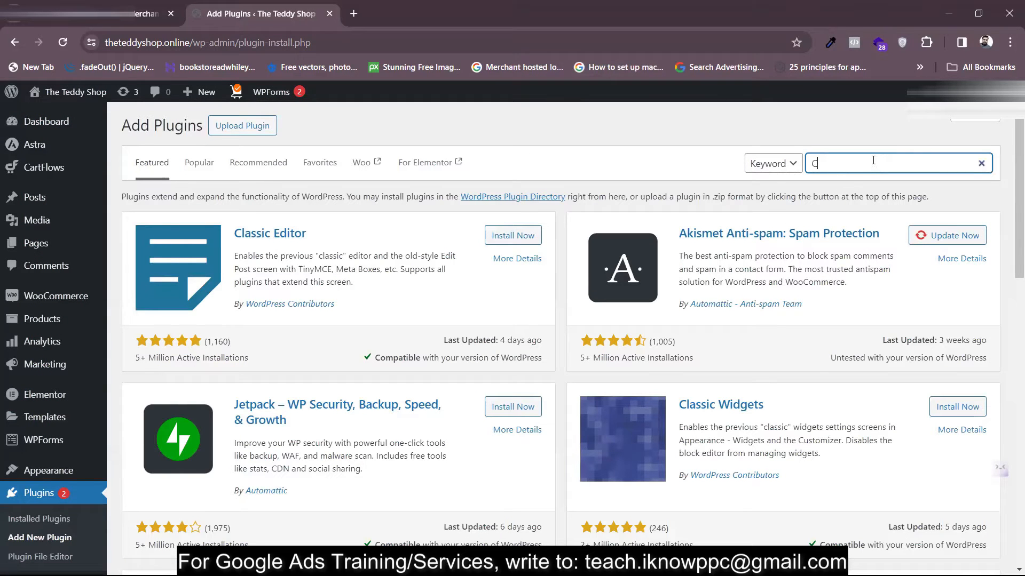
text( feed)
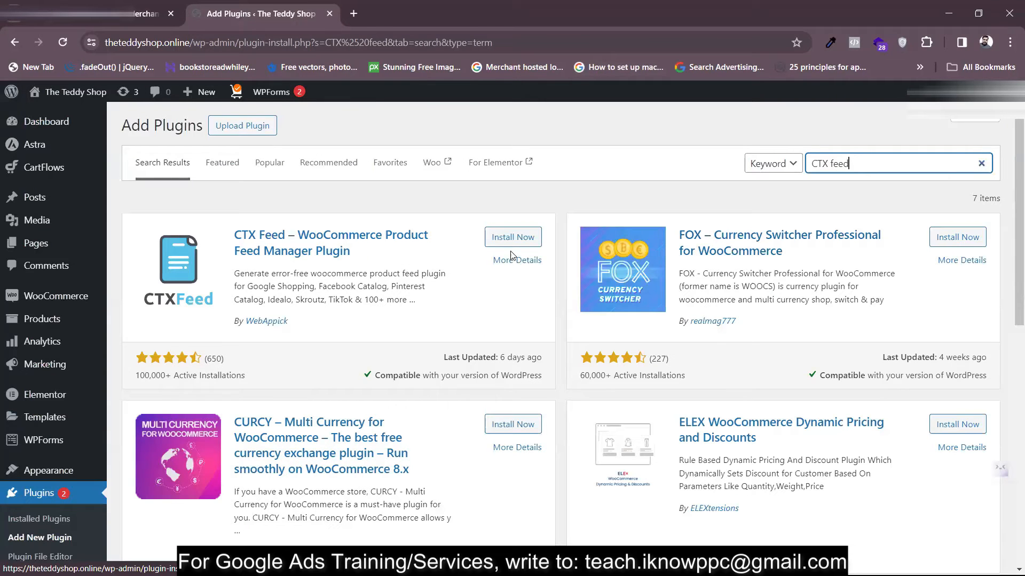
click(511, 245)
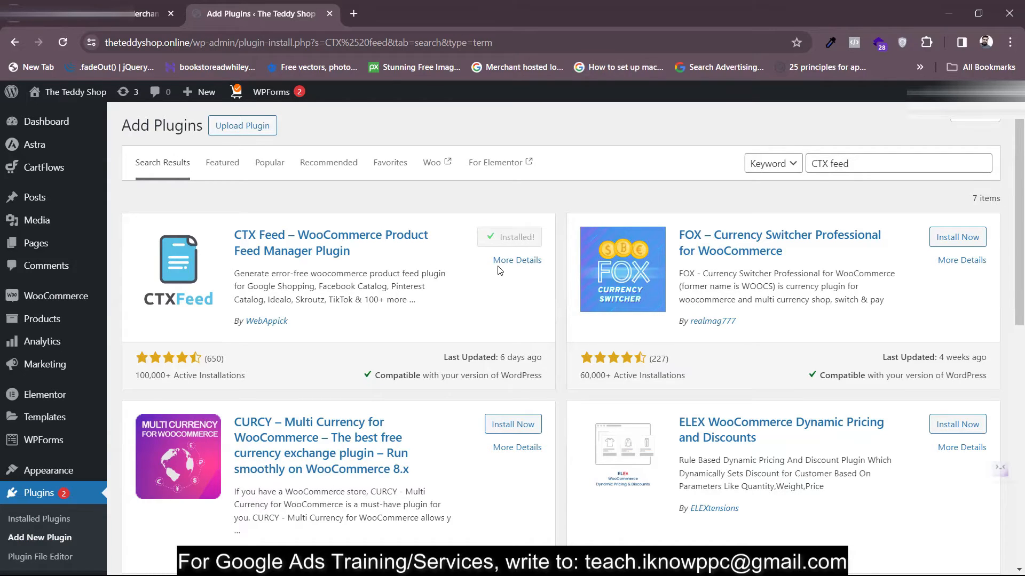
click(523, 237)
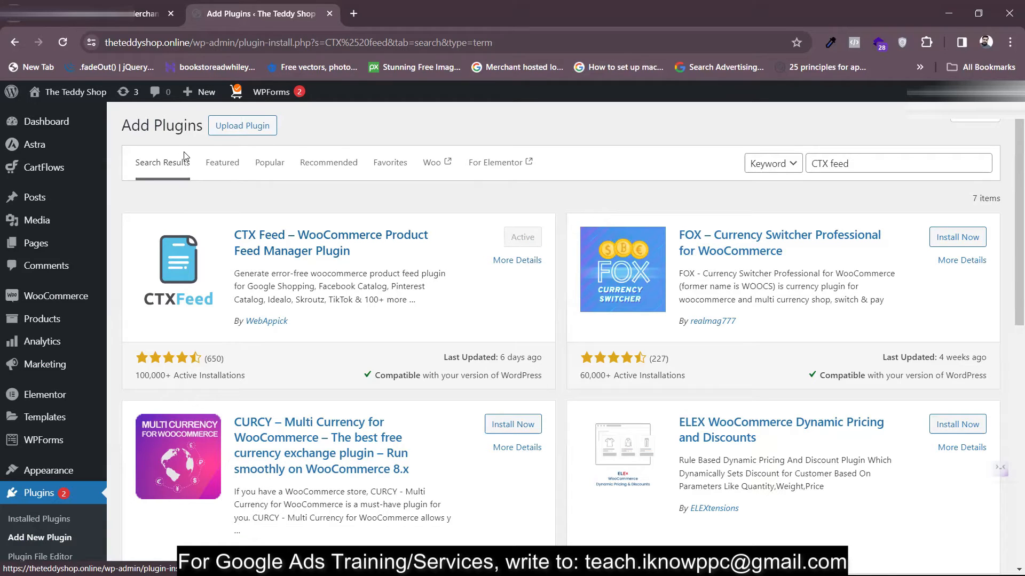
Reload the WordPress admin and open CTX Feed's Make Feed page.
click(60, 44)
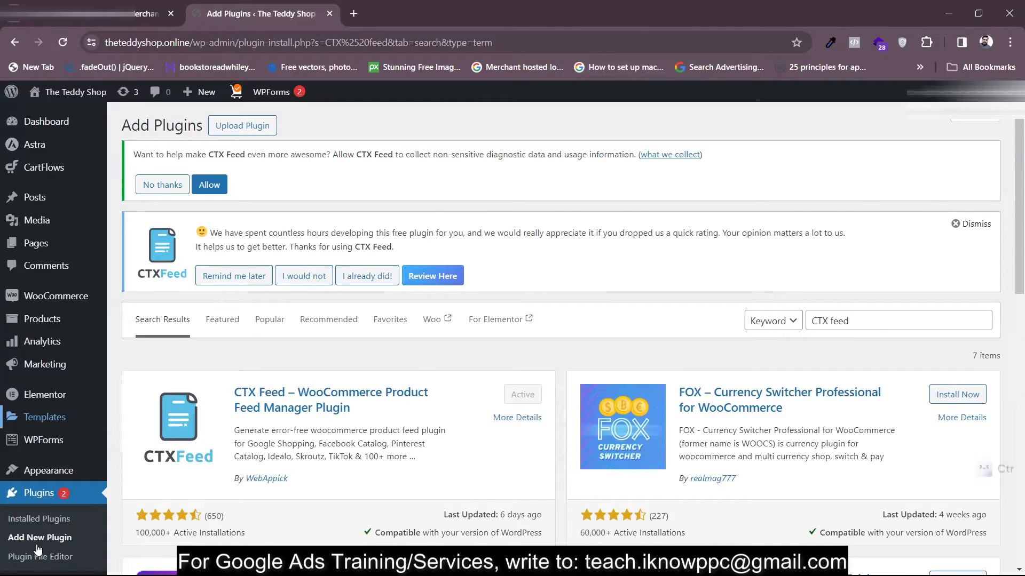
scroll(35, 544, down, 10)
mouse_move(35, 543)
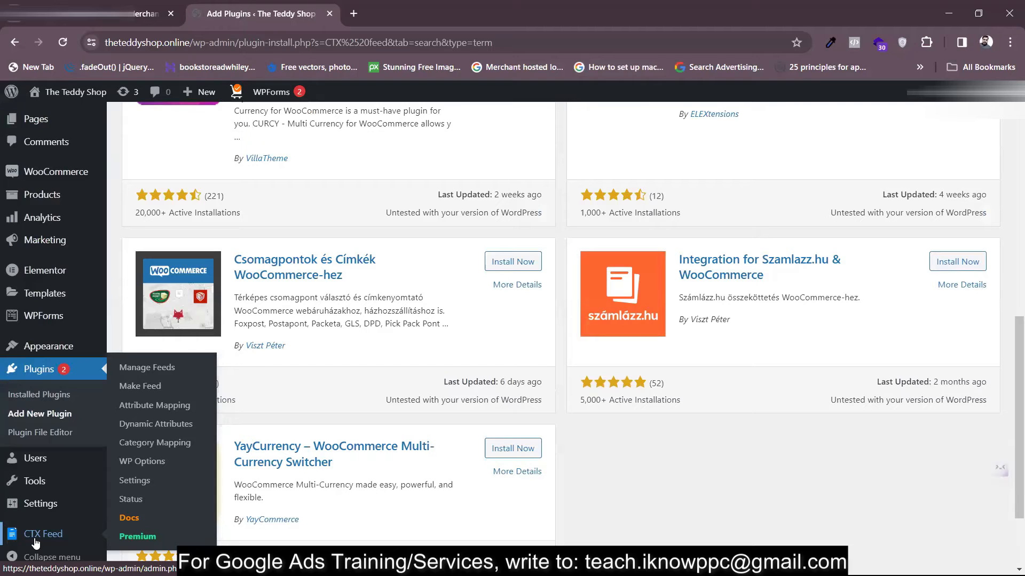
click(148, 385)
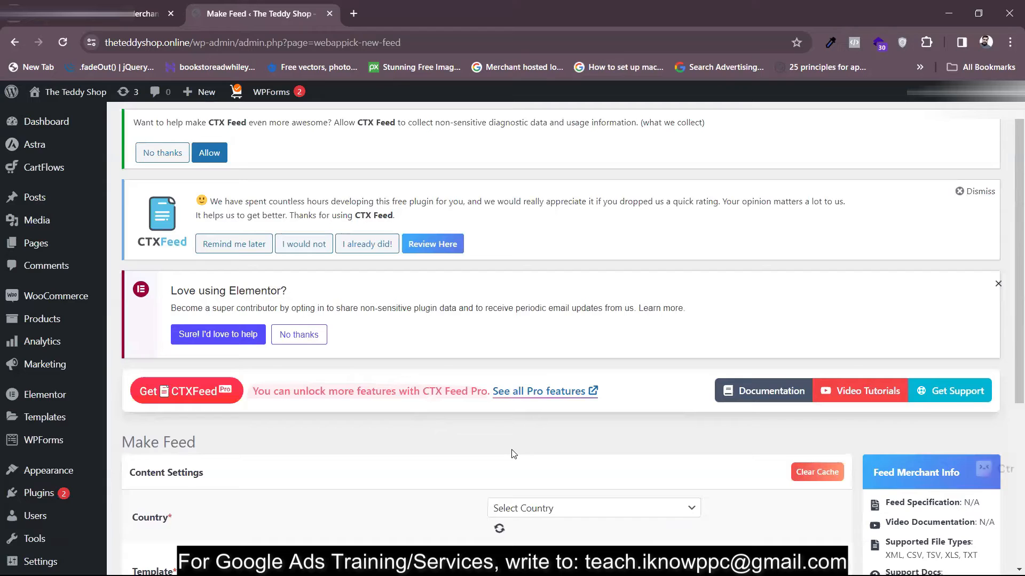
Set the feed's country to India, its template to Google Shopping and its file name to TDS.
scroll(511, 454, down, 3)
scroll(397, 479, down, 2)
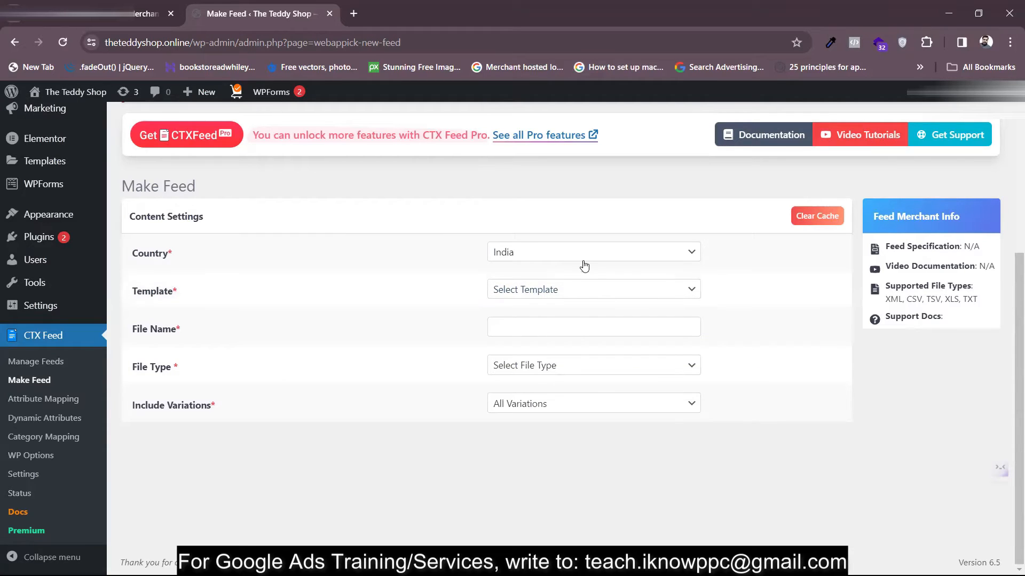
click(570, 297)
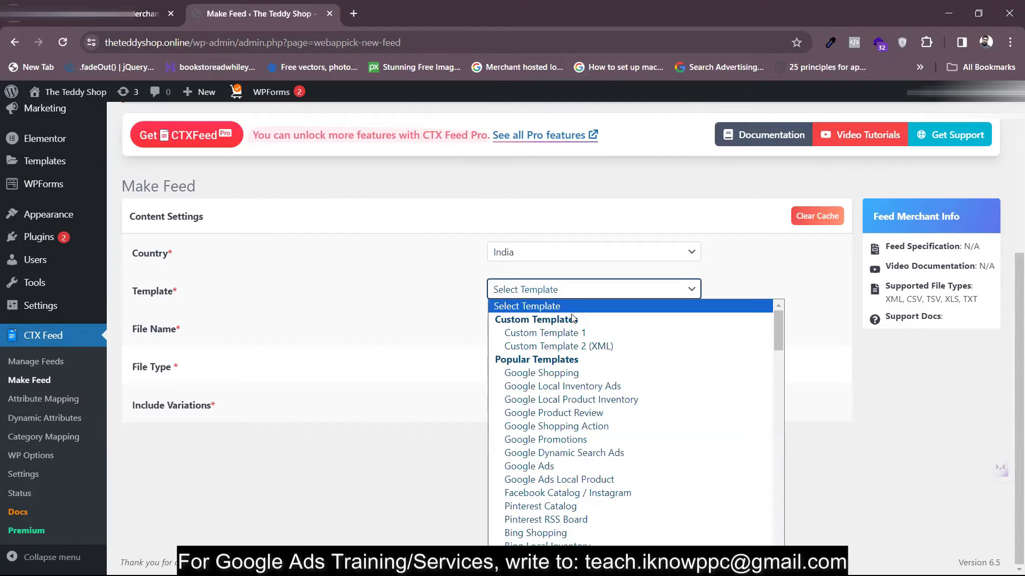
scroll(590, 432, down, 5)
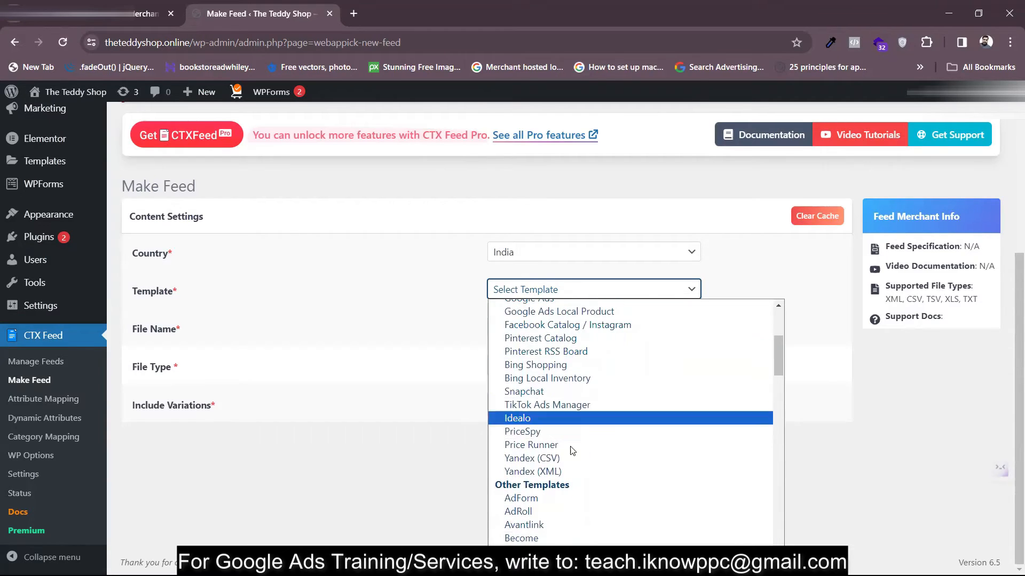
scroll(568, 448, down, 5)
scroll(572, 459, down, 6)
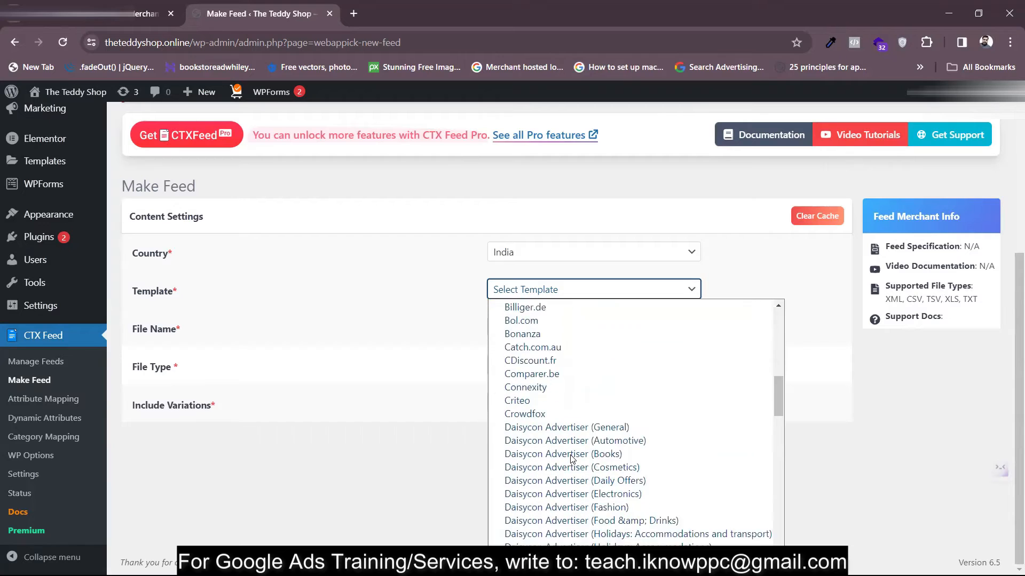
scroll(571, 459, down, 8)
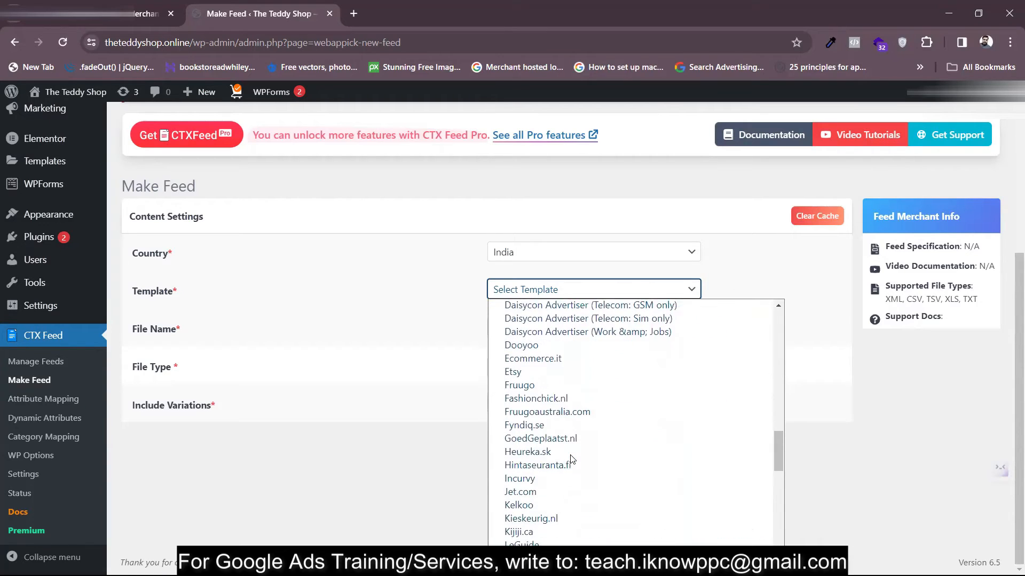
scroll(571, 459, down, 8)
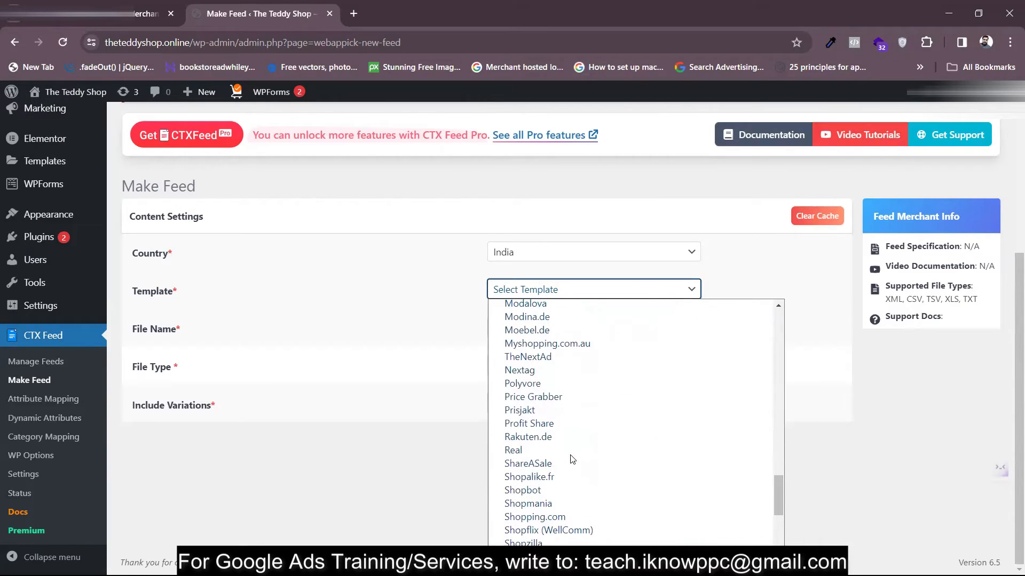
scroll(572, 459, down, 5)
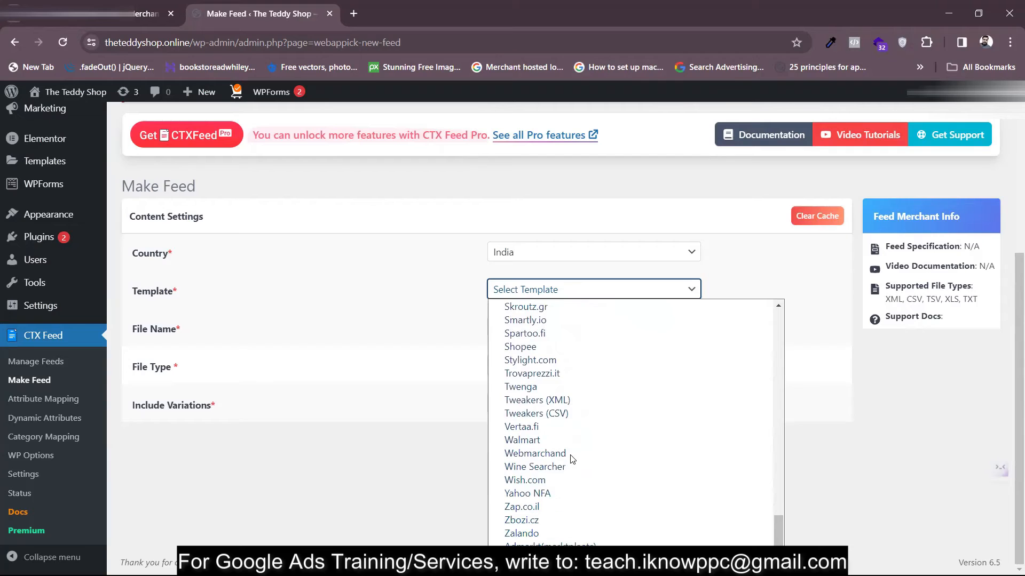
scroll(572, 459, up, 15)
scroll(572, 459, up, 10)
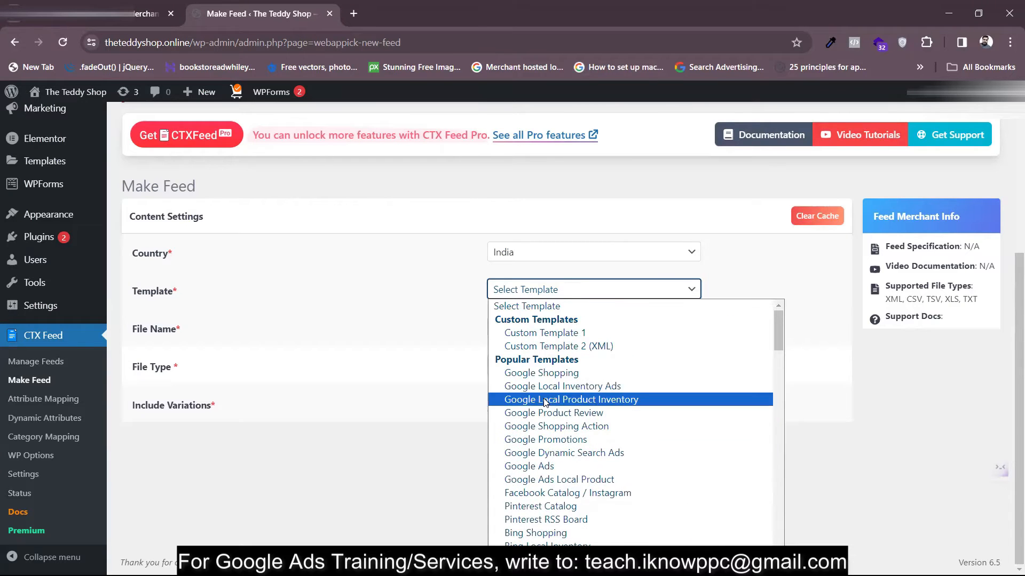
click(556, 374)
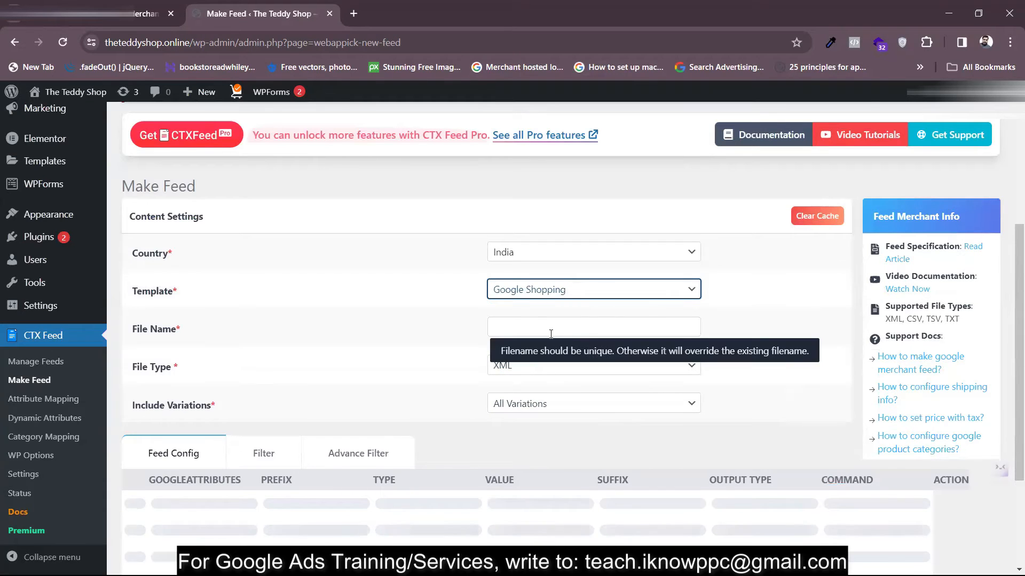
click(535, 326)
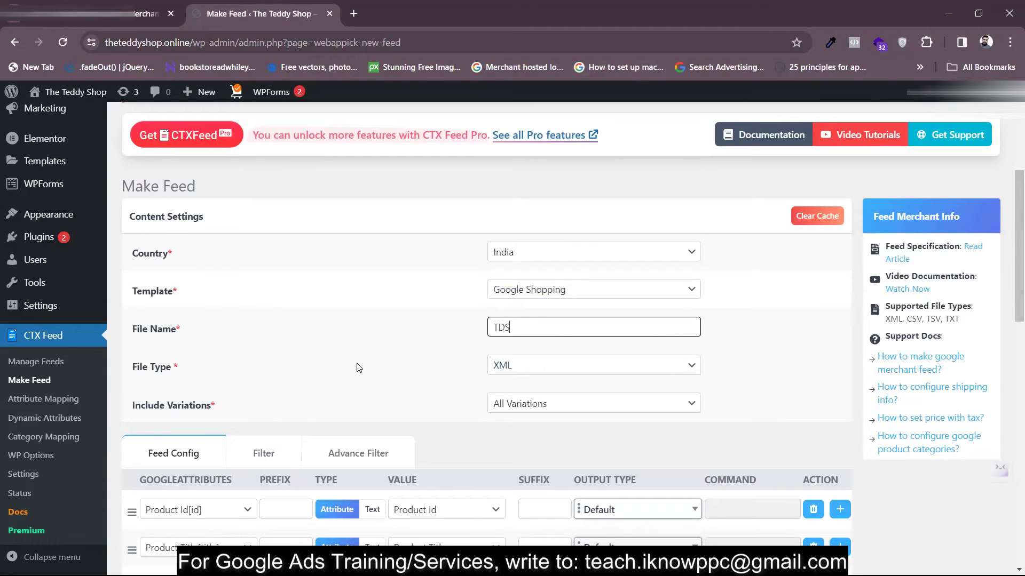
Examine the default Google attribute mappings in the feed configuration.
scroll(531, 299, down, 2)
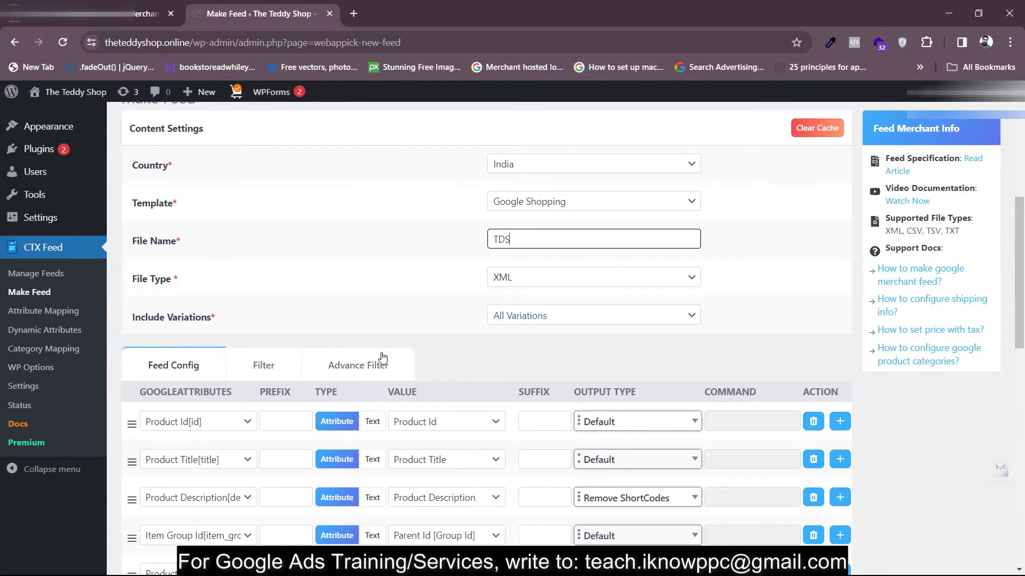
scroll(366, 361, down, 3)
scroll(366, 360, down, 2)
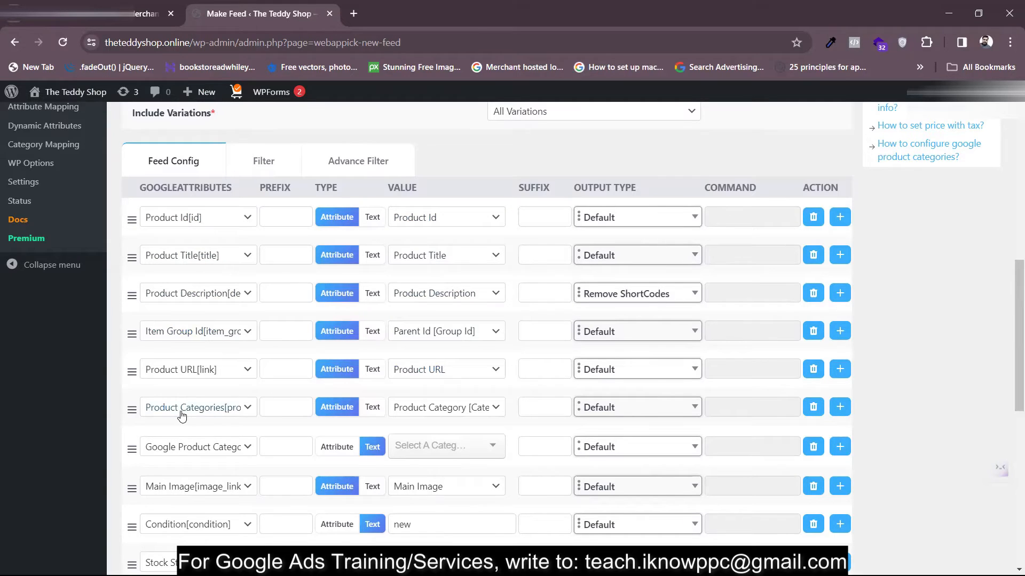
scroll(255, 426, down, 3)
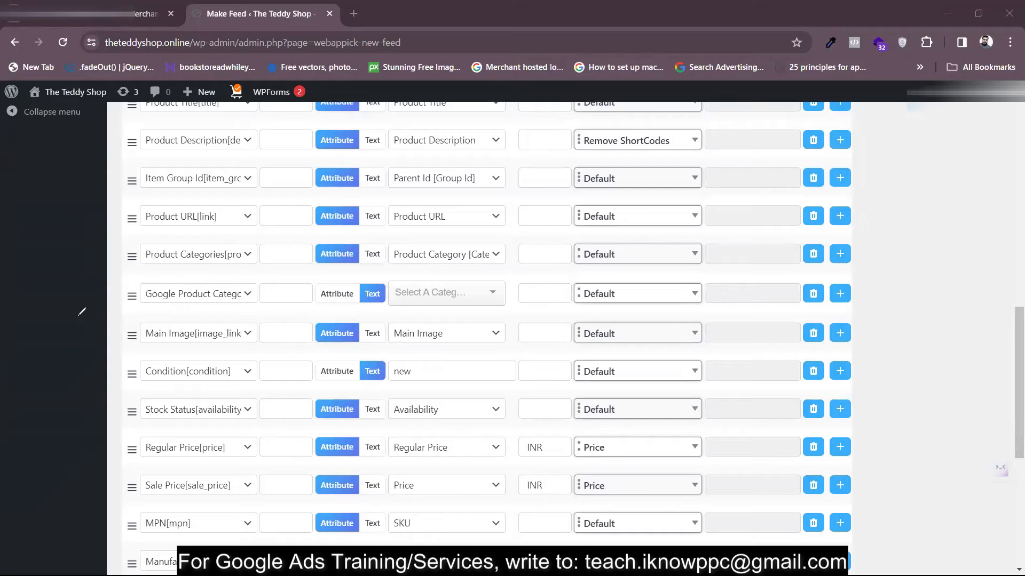
drag(116, 302, 99, 321)
mouse_move(51, 274)
mouse_down()
mouse_move(49, 291)
mouse_move(98, 243)
mouse_up()
mouse_move(67, 329)
mouse_down()
mouse_move(108, 282)
mouse_move(110, 301)
mouse_up()
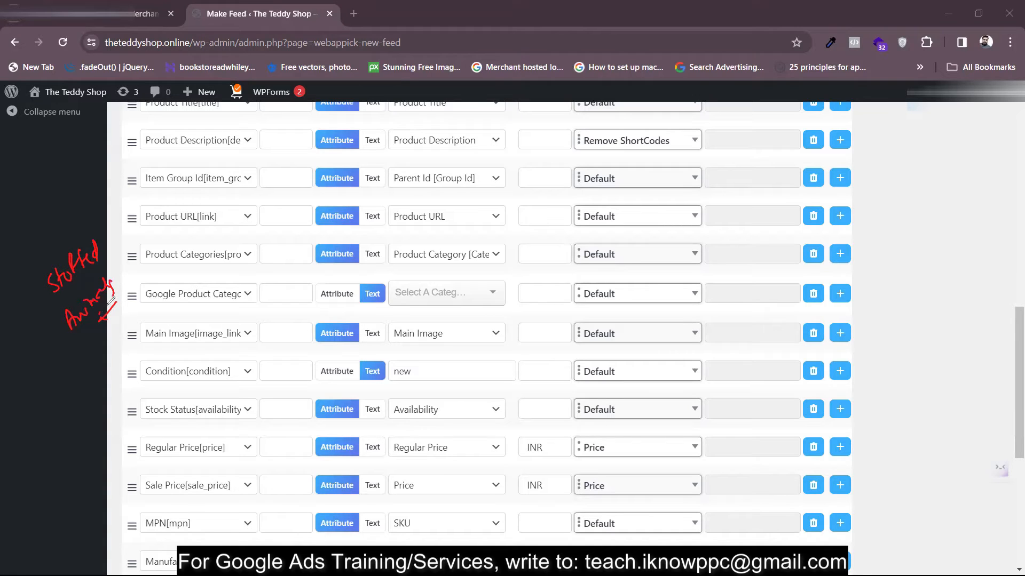
drag(79, 231, 88, 243)
drag(71, 334, 86, 353)
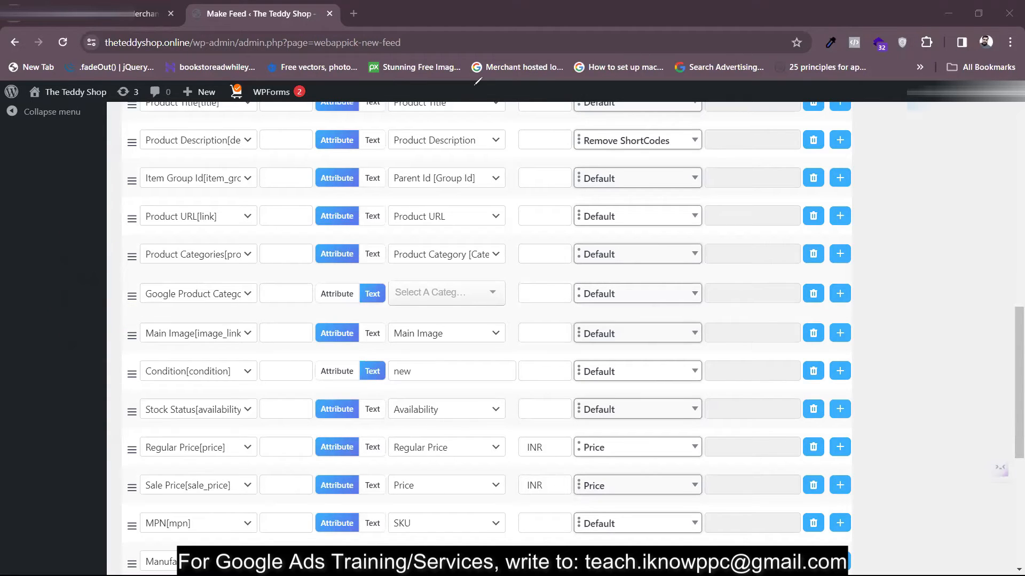
Set the Google product category to 1259 - Toys & Games > Toys > Dolls, Playsets & Toy Figures > Stuffed Animals.
click(408, 293)
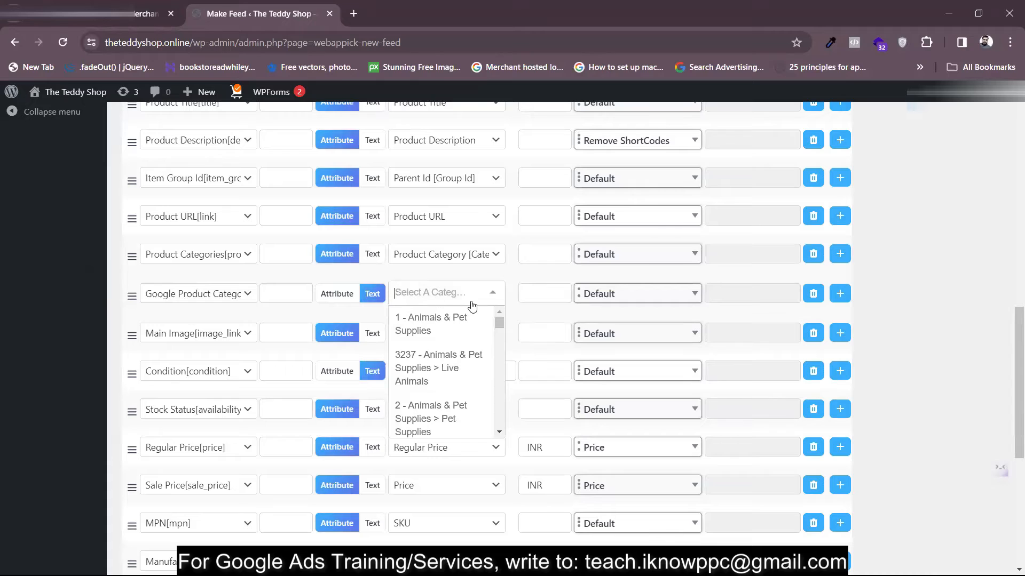
text(stuffe)
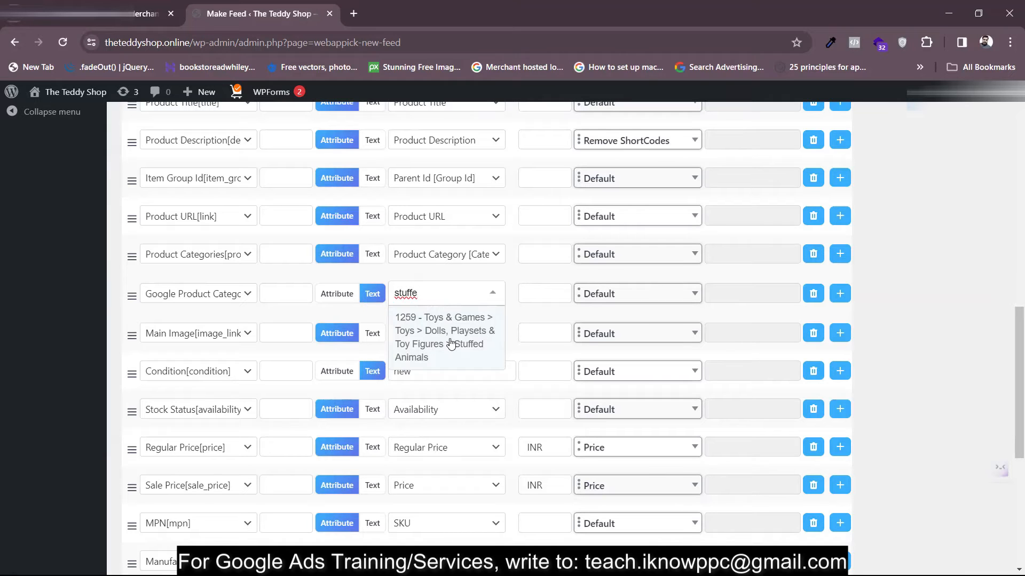
click(451, 344)
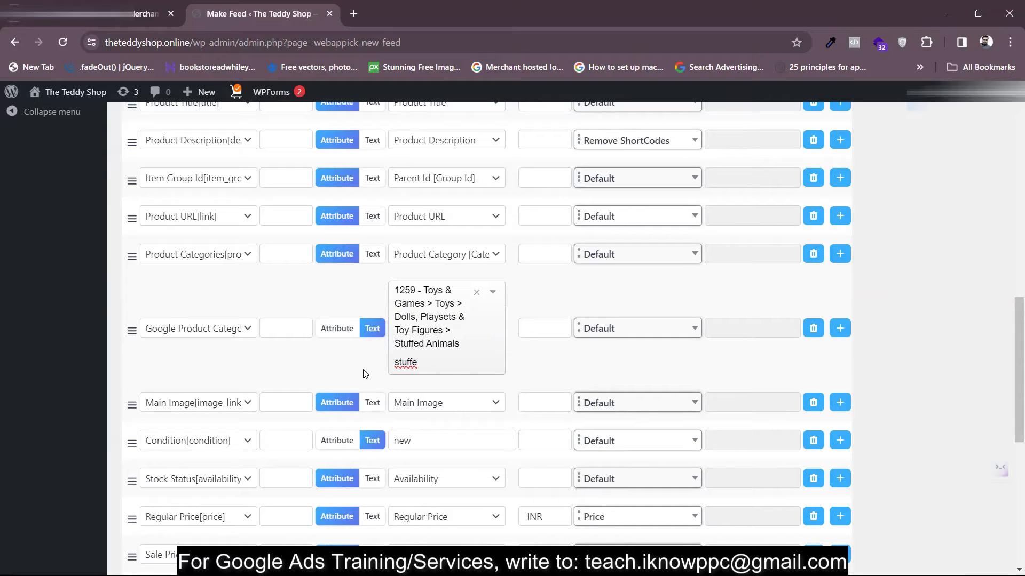
Delete the Canonical Link and Additional Image 1 attribute rows from the feed configuration.
scroll(357, 373, down, 2)
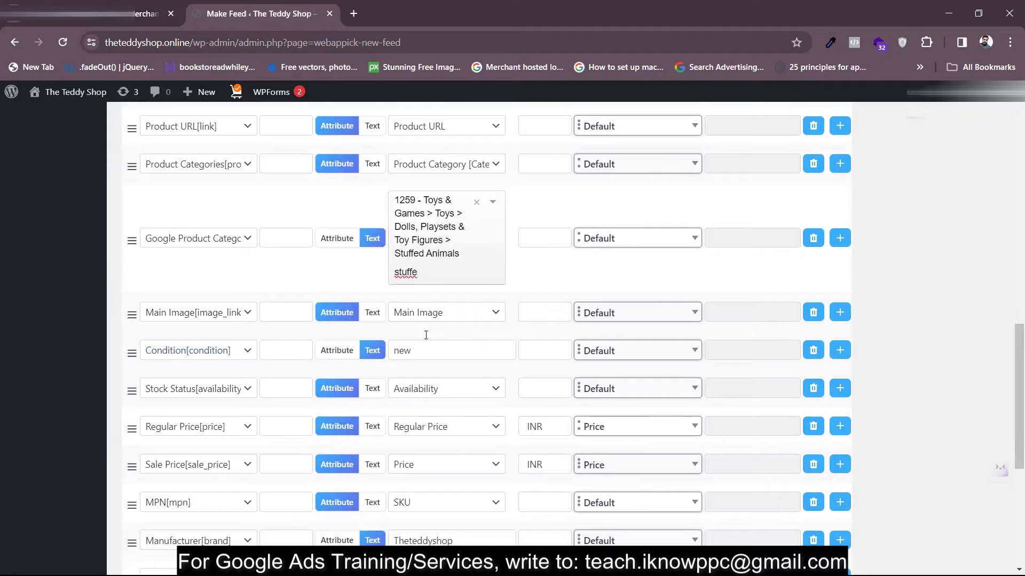
scroll(331, 392, down, 1)
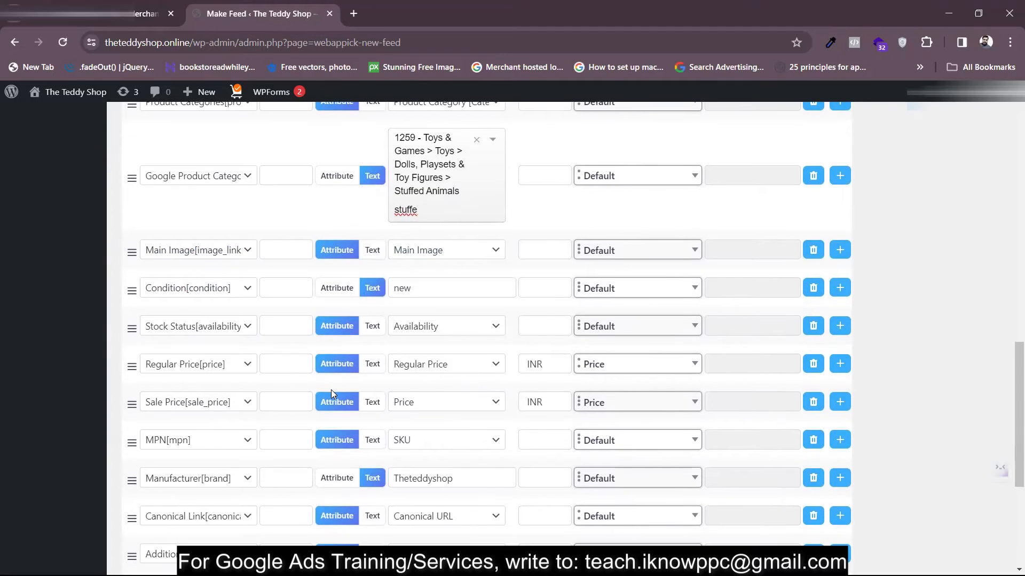
scroll(331, 394, down, 1)
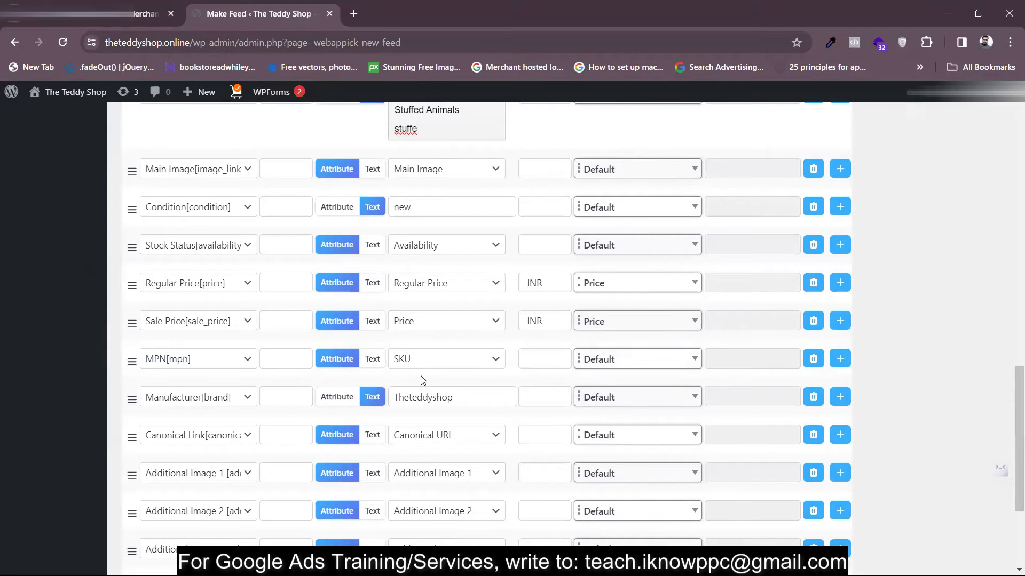
scroll(406, 379, down, 2)
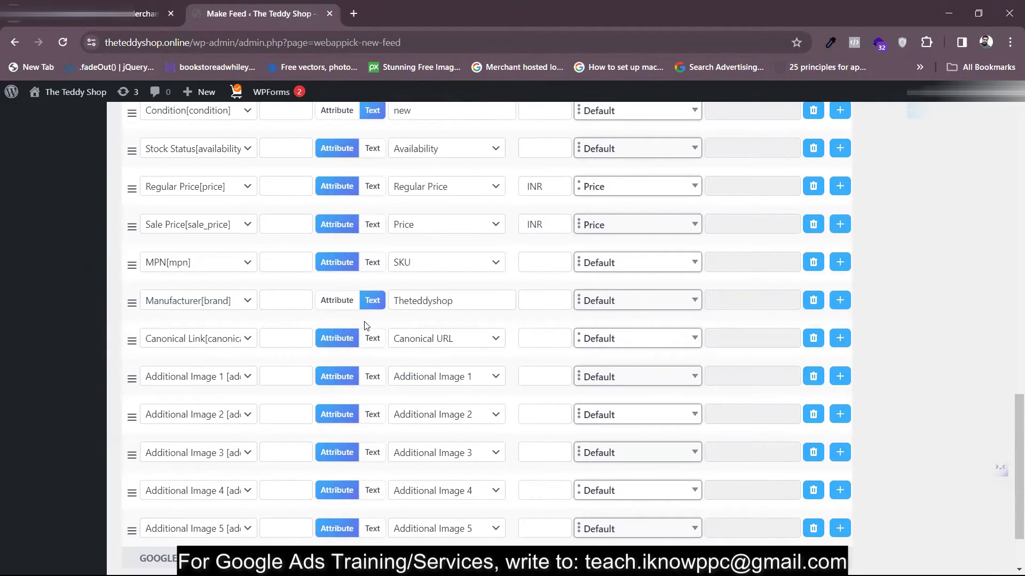
scroll(386, 354, down, 2)
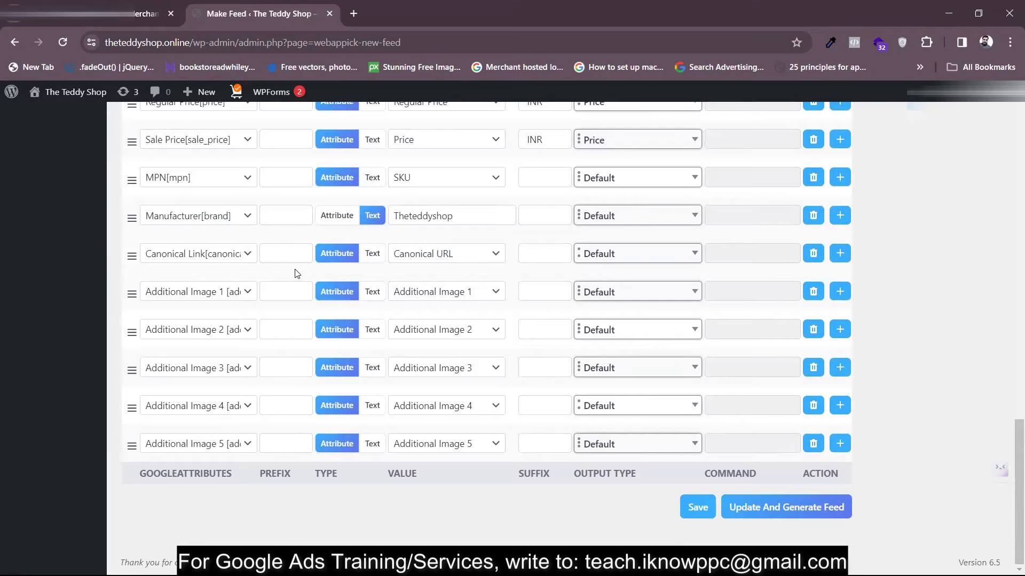
scroll(297, 274, up, 1)
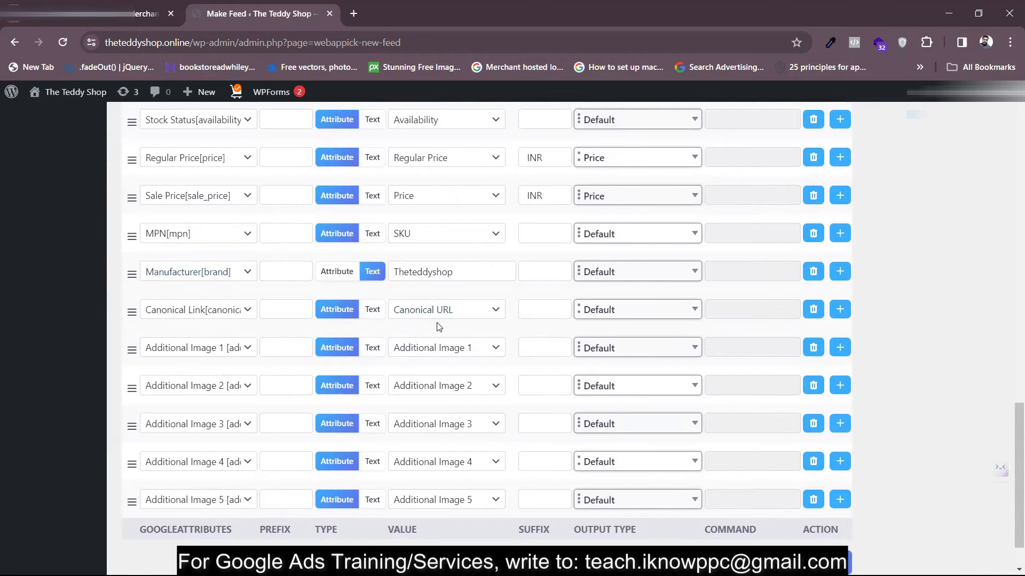
scroll(350, 351, up, 1)
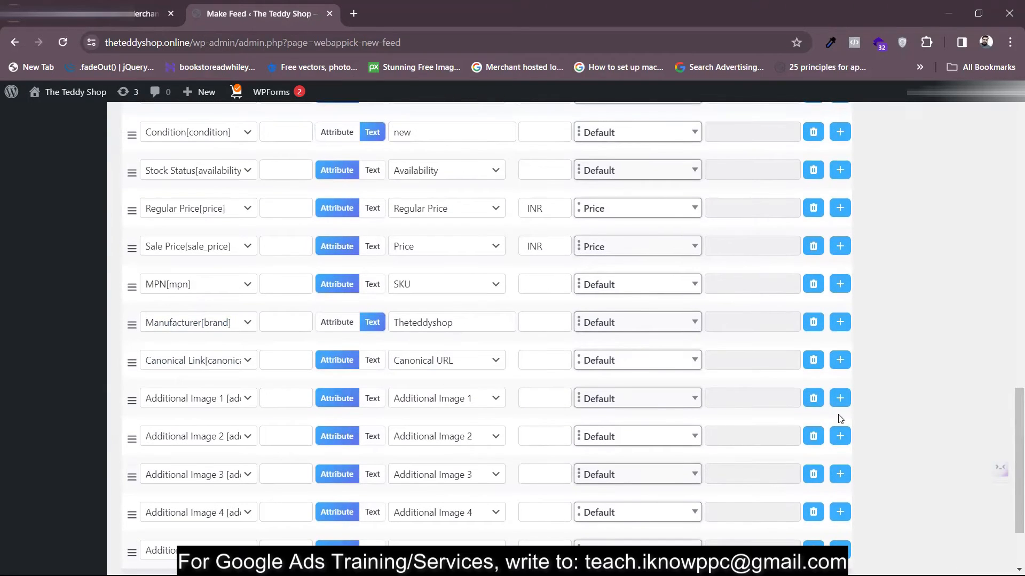
click(810, 362)
click(473, 397)
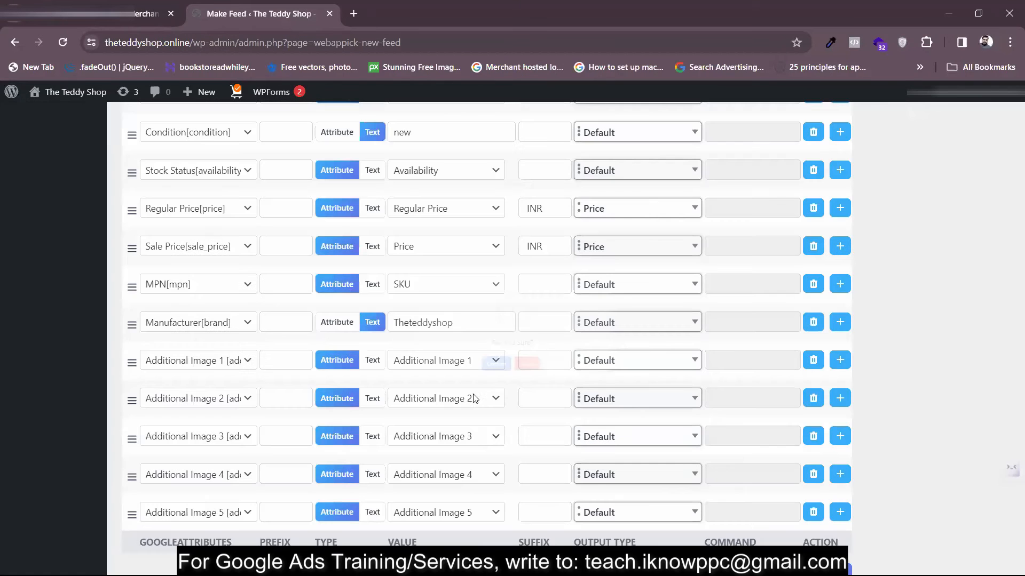
click(812, 365)
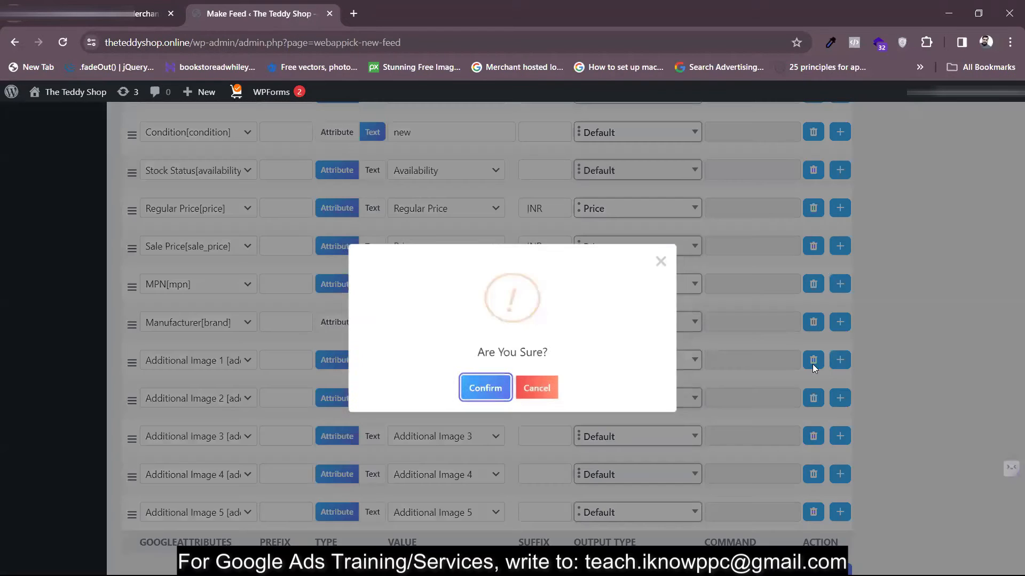
click(486, 390)
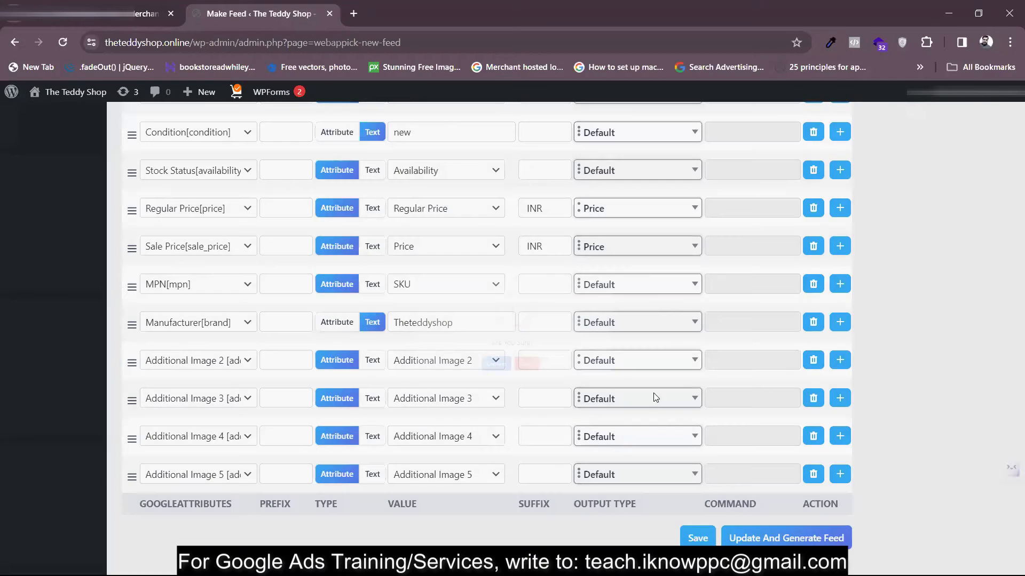
Delete the Additional Image 2, 3, 4 and 5 attribute rows from the feed configuration.
click(812, 359)
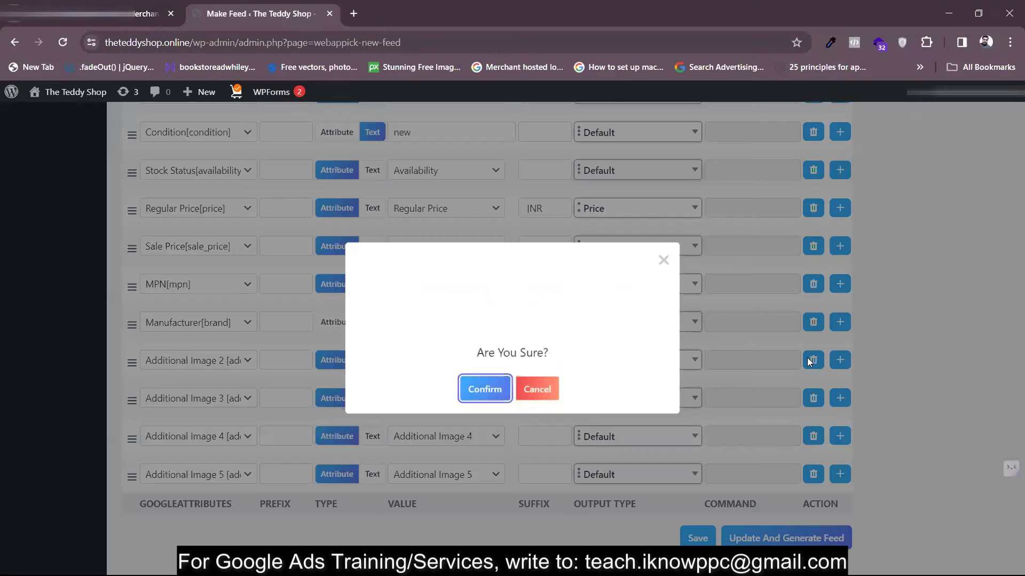
click(494, 394)
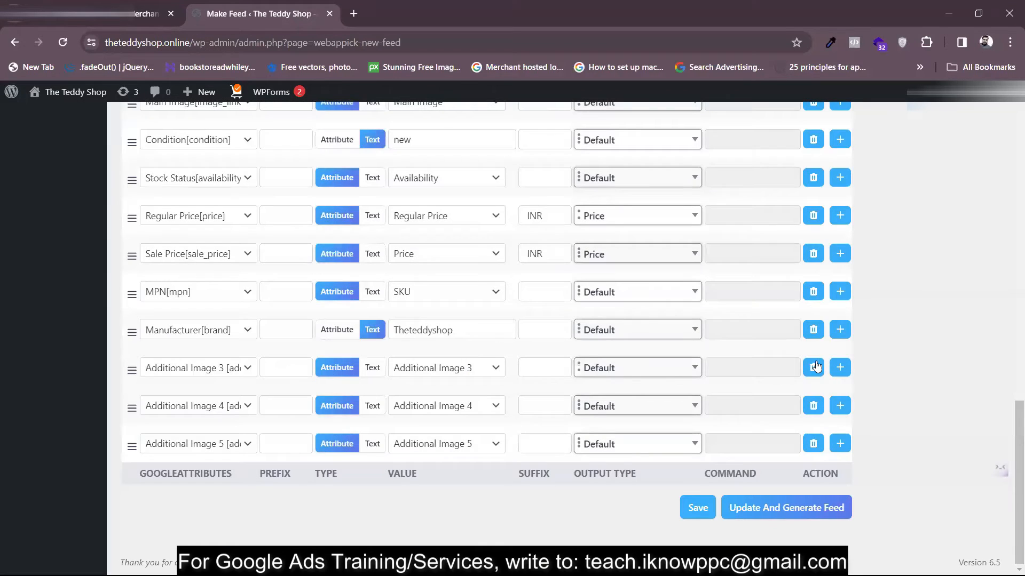
click(813, 367)
click(484, 390)
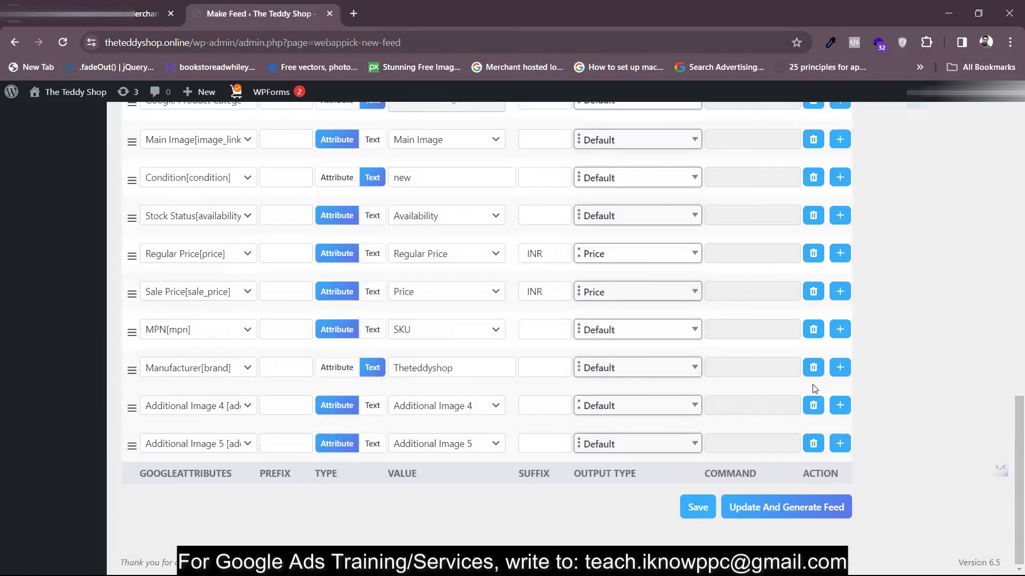
click(817, 409)
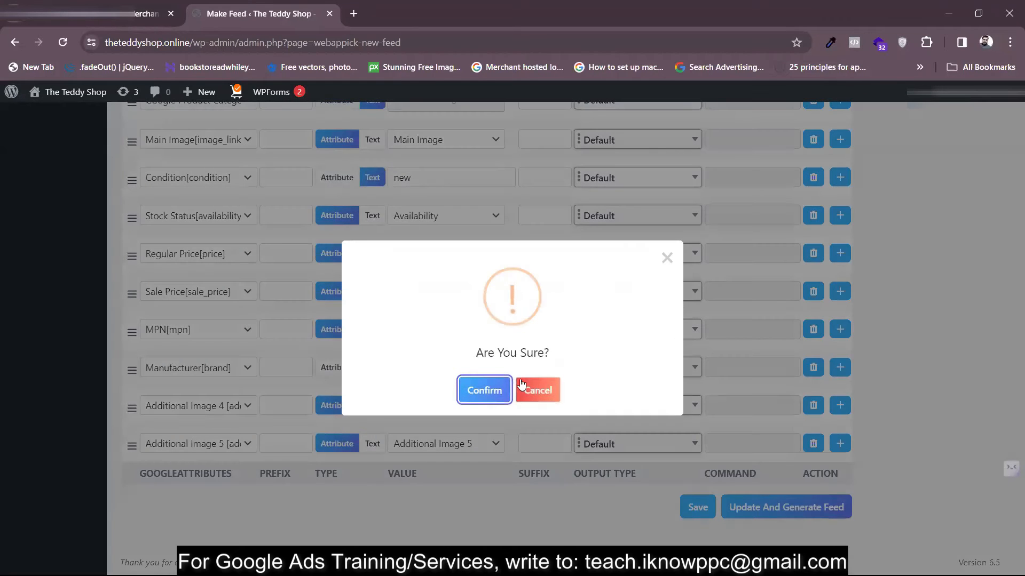
click(484, 389)
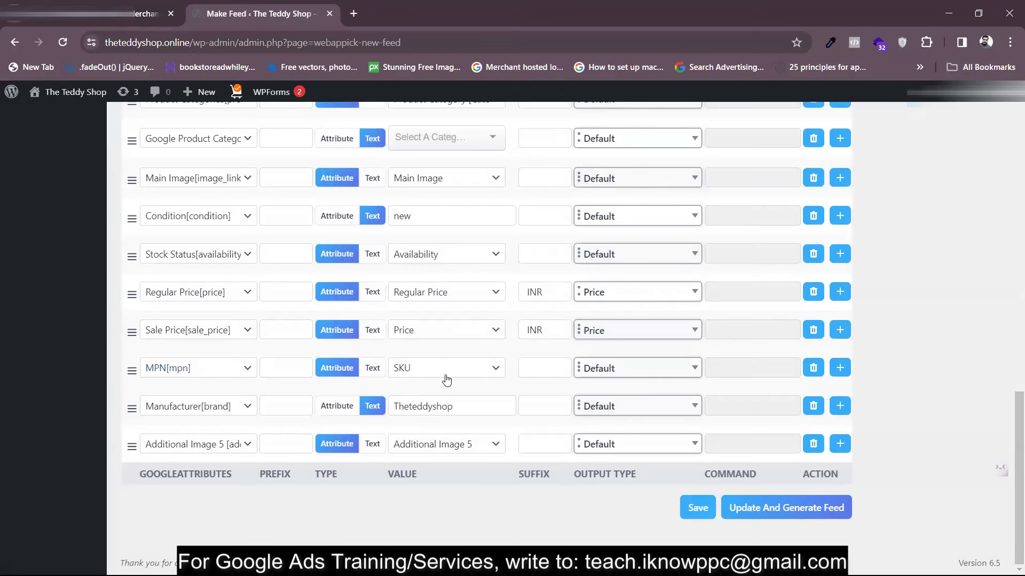
click(811, 451)
click(486, 373)
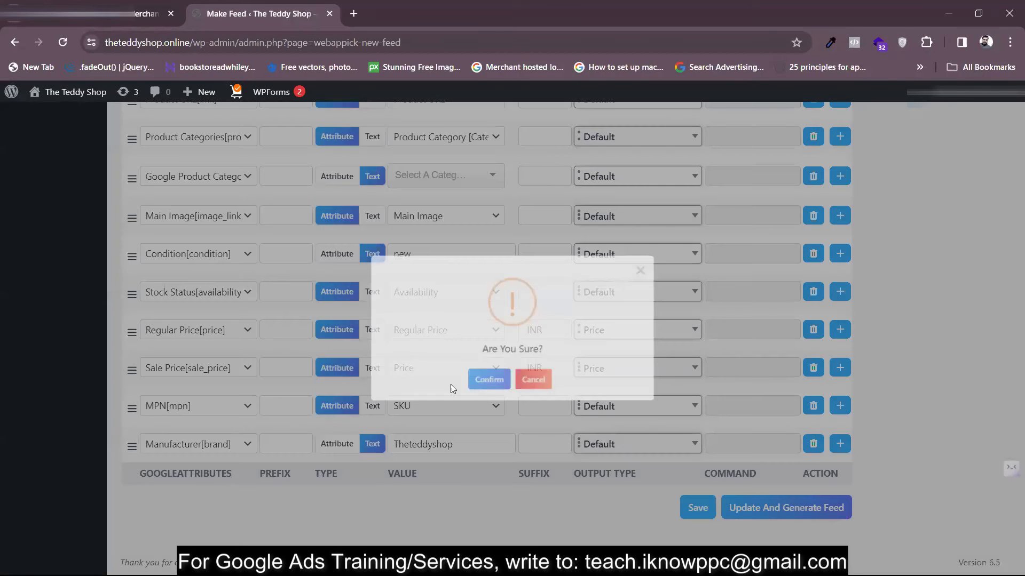
Set the Google Product Category value to 1259 - Toys & Games > Toys > Dolls, Playsets & Toy Figures > Stuffed Animals.
scroll(337, 386, up, 3)
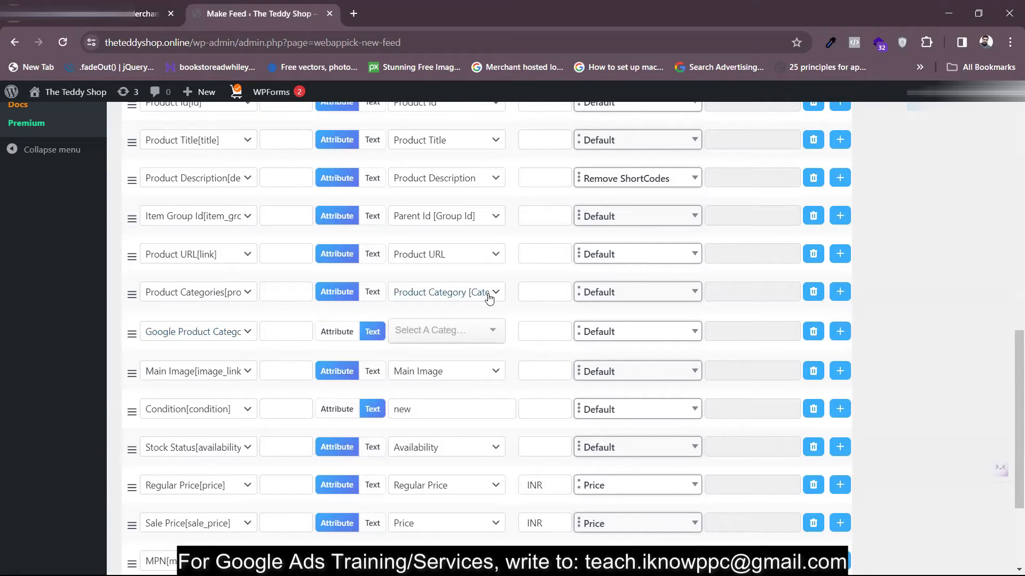
click(478, 337)
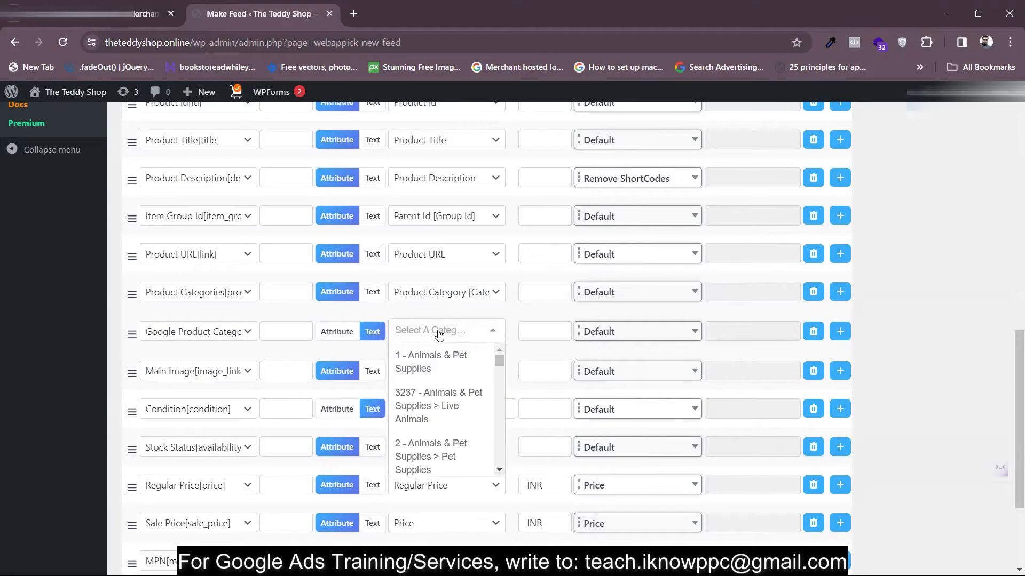
text(stuffed)
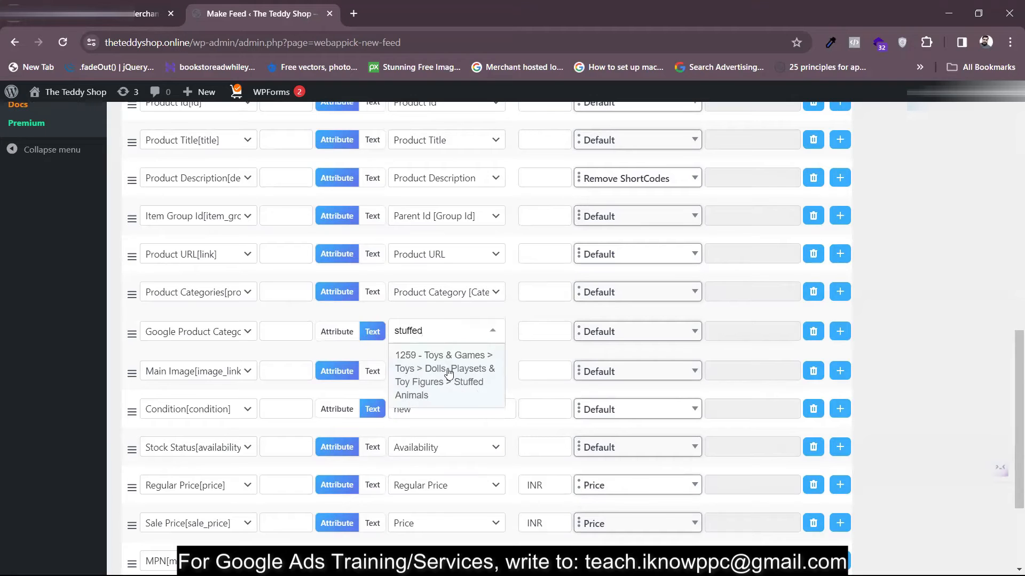
click(448, 374)
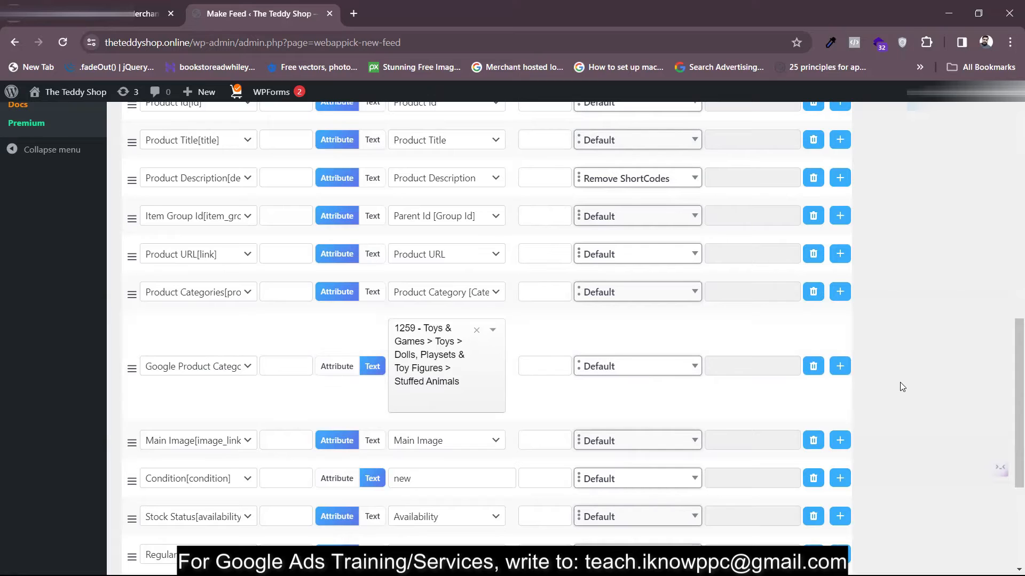
Review the remaining attribute mappings, then update and generate the TDS feed.
scroll(902, 386, down, 4)
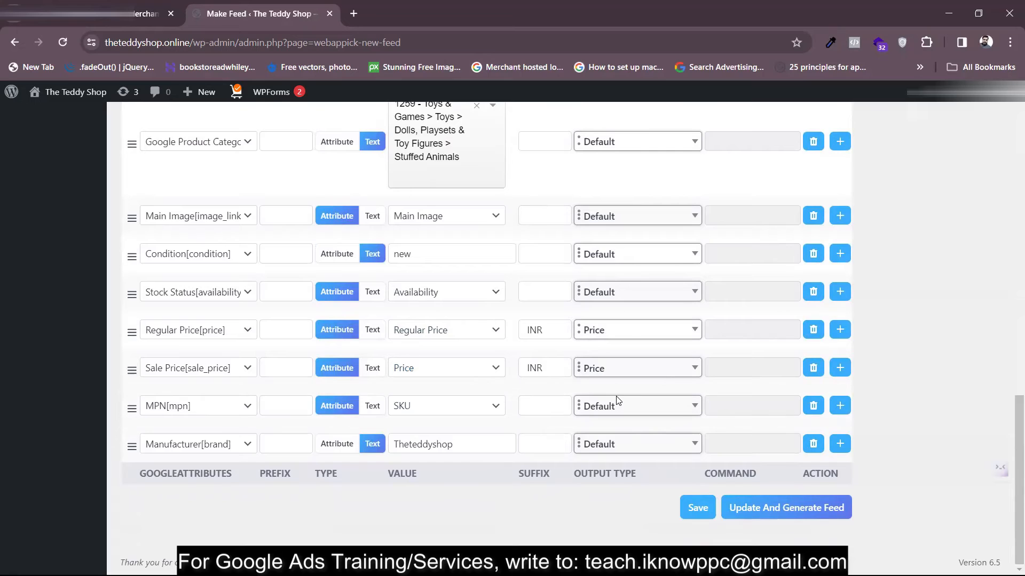
scroll(617, 400, up, 6)
scroll(617, 400, up, 1)
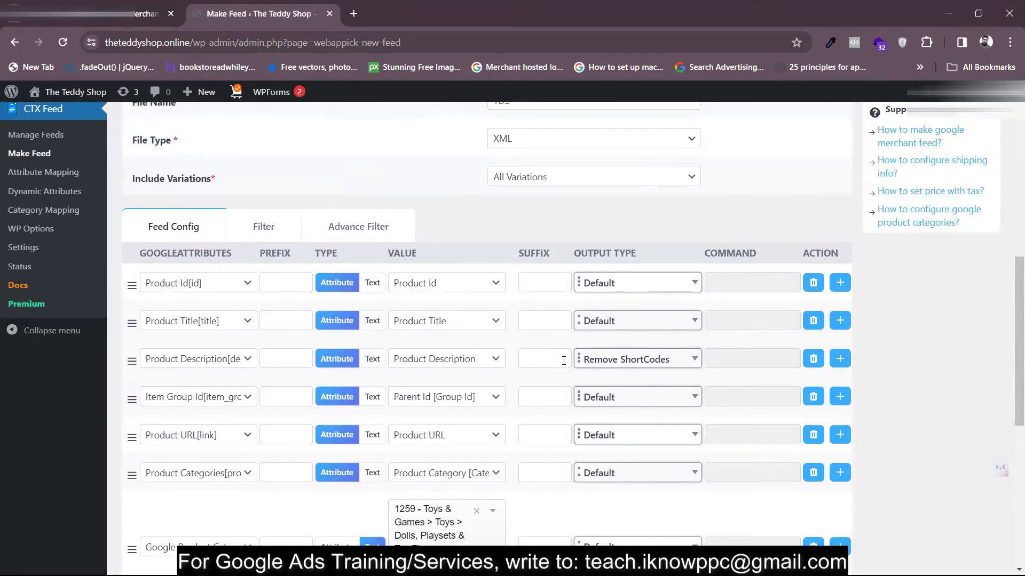
scroll(635, 343, down, 1)
scroll(649, 338, up, 1)
scroll(648, 342, down, 4)
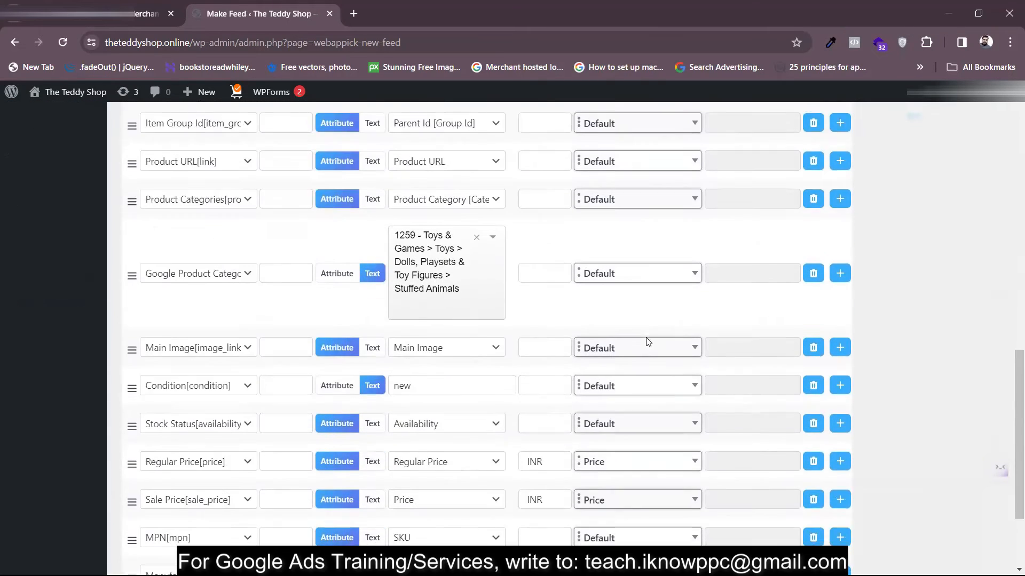
scroll(648, 342, down, 2)
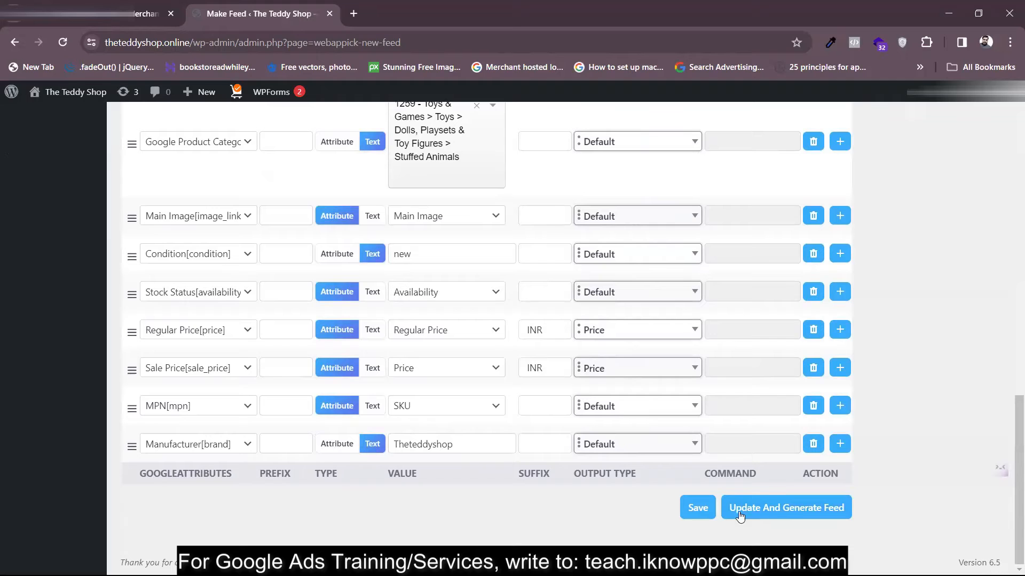
click(761, 513)
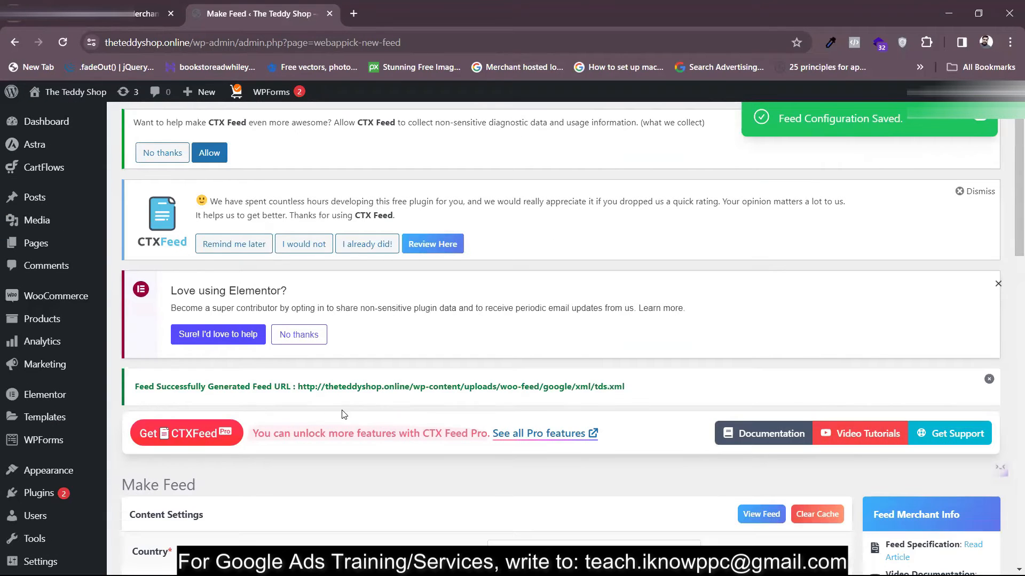
Open the generated feed's XML file in a new browser tab and examine its product entries.
scroll(343, 405, down, 2)
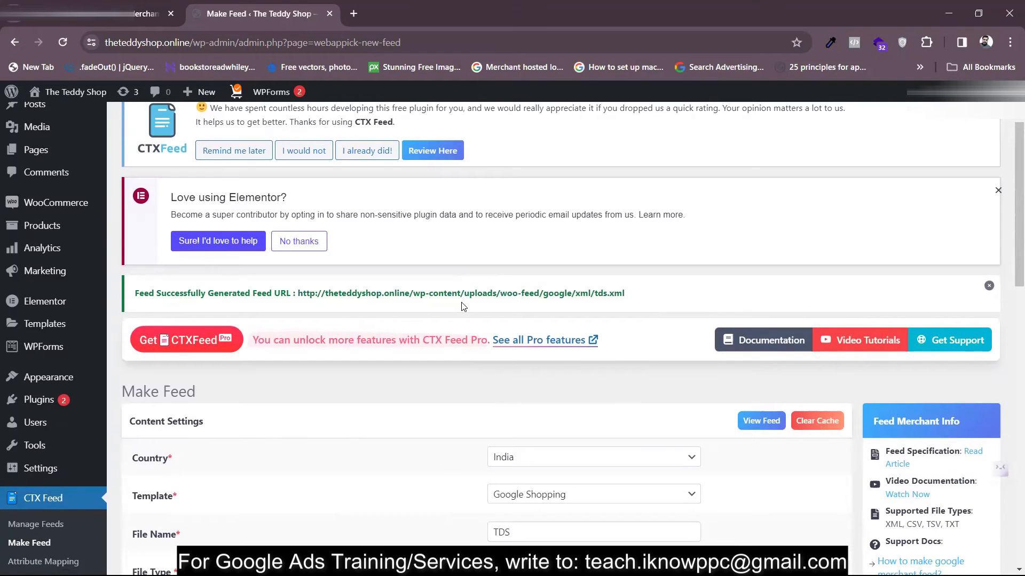
scroll(462, 306, down, 15)
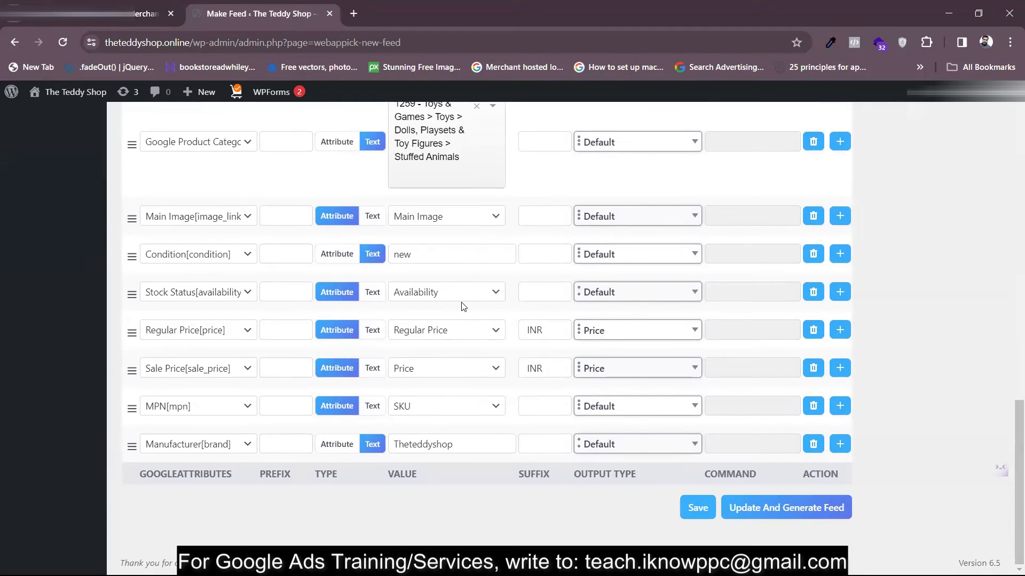
scroll(462, 306, up, 15)
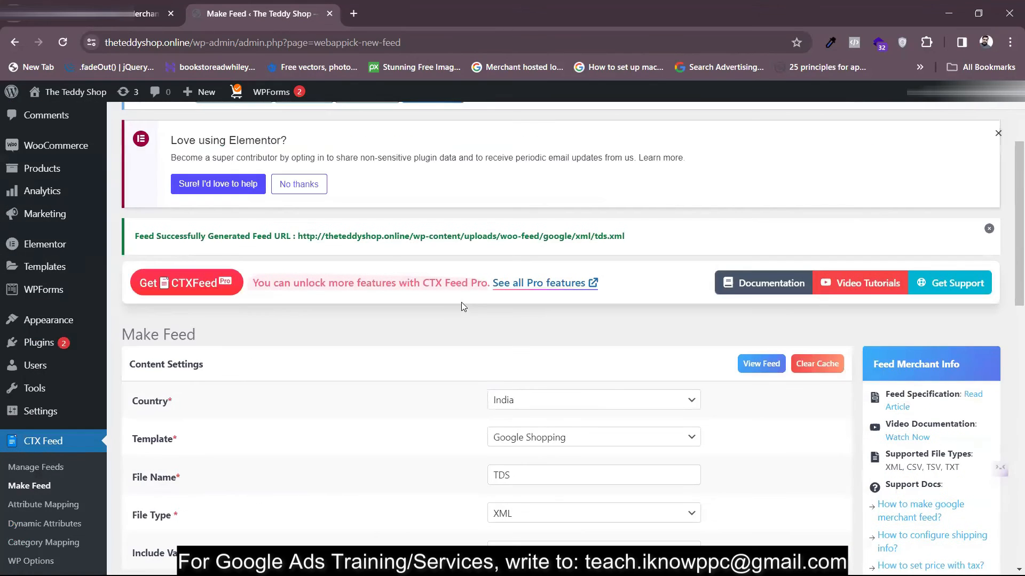
scroll(461, 307, down, 1)
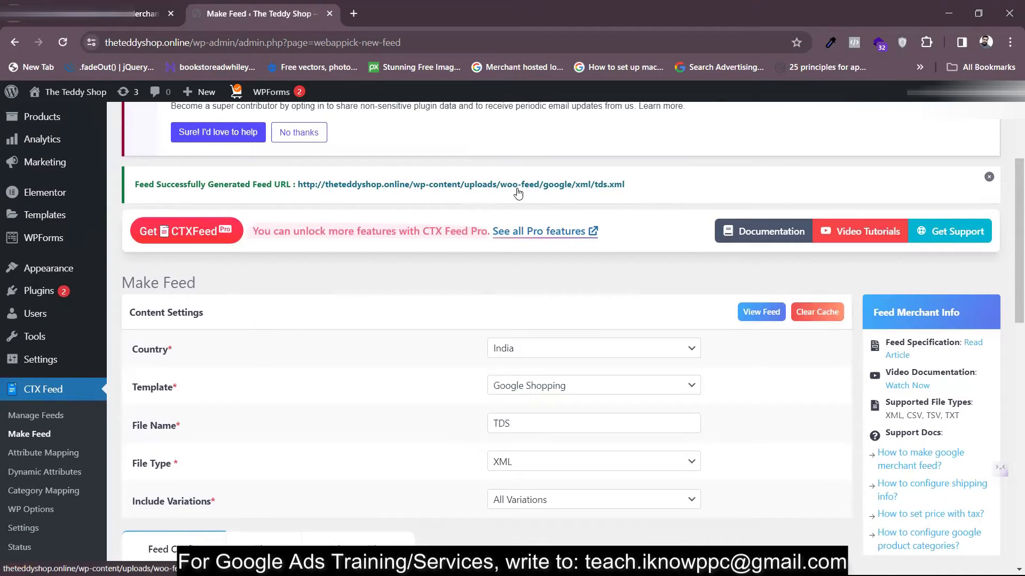
ctrl+click(562, 185)
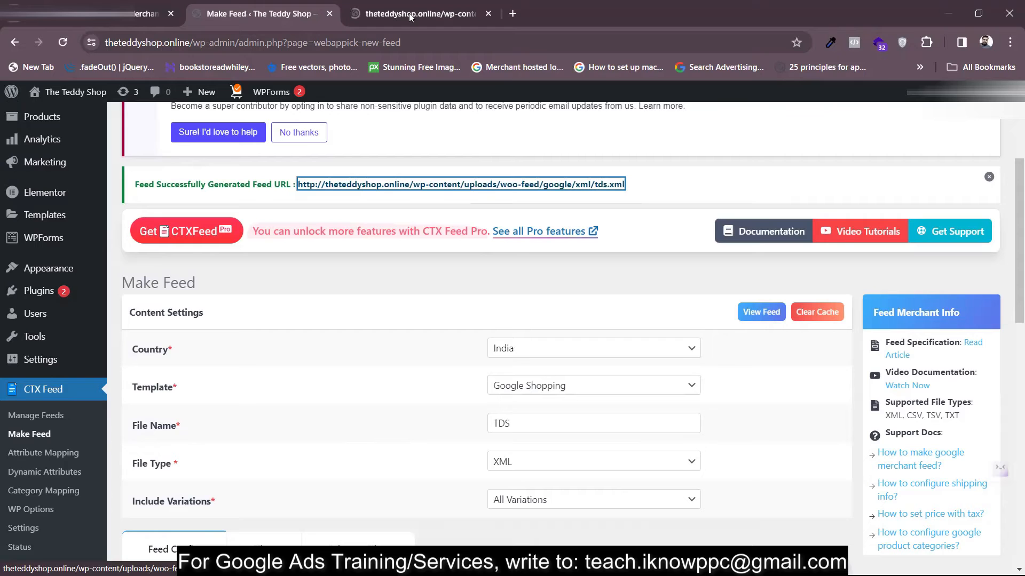
click(410, 14)
scroll(320, 405, down, 10)
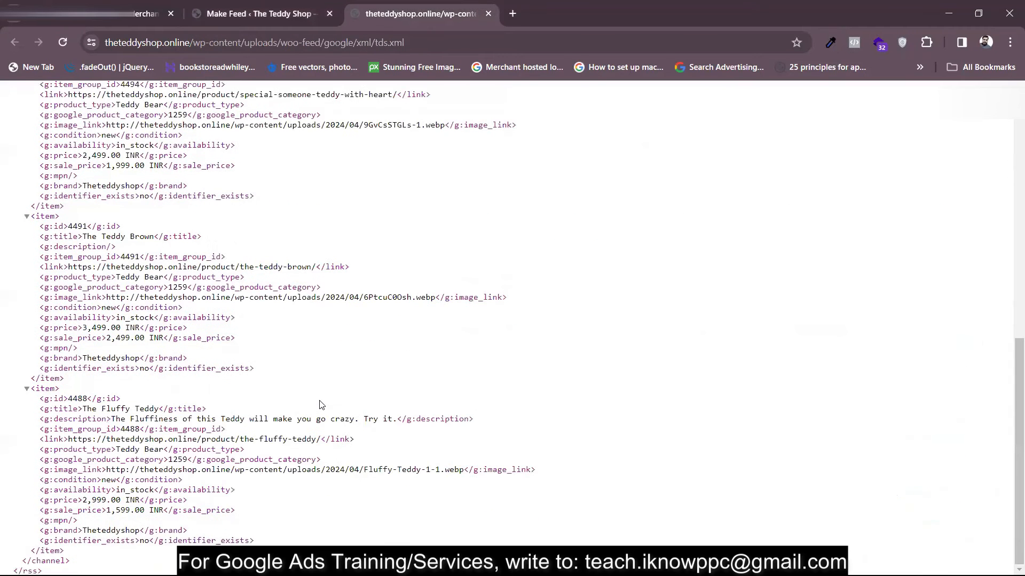
scroll(321, 405, up, 10)
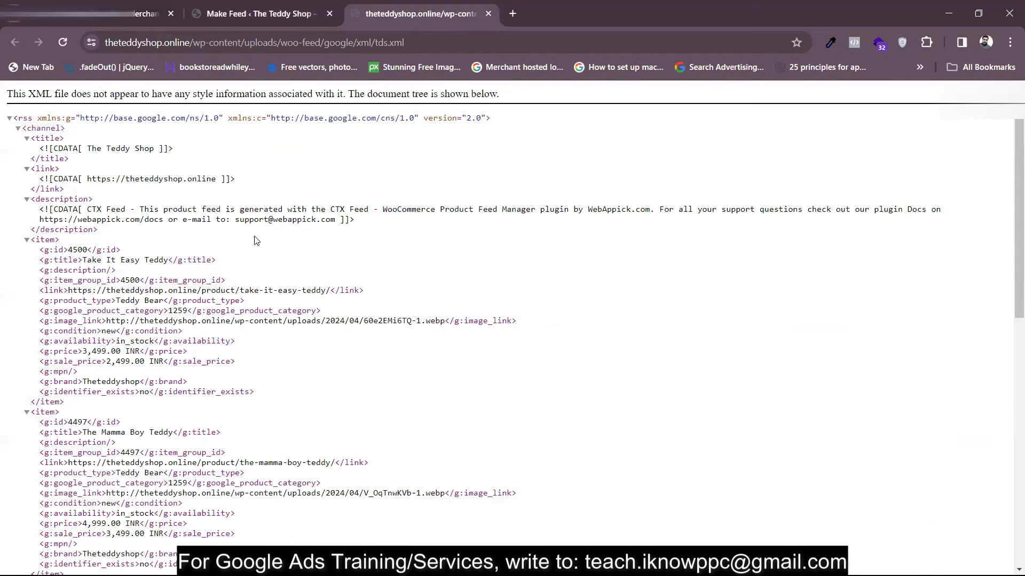
Return to the WordPress admin, open the CTX Feed list of managed feeds and show the available actions for the TDS feed.
click(264, 18)
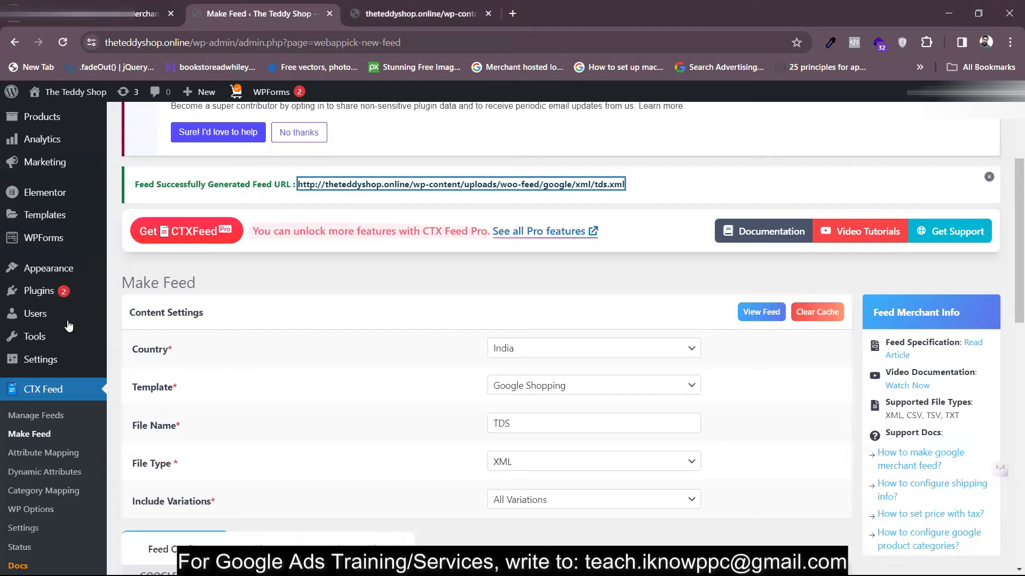
click(44, 421)
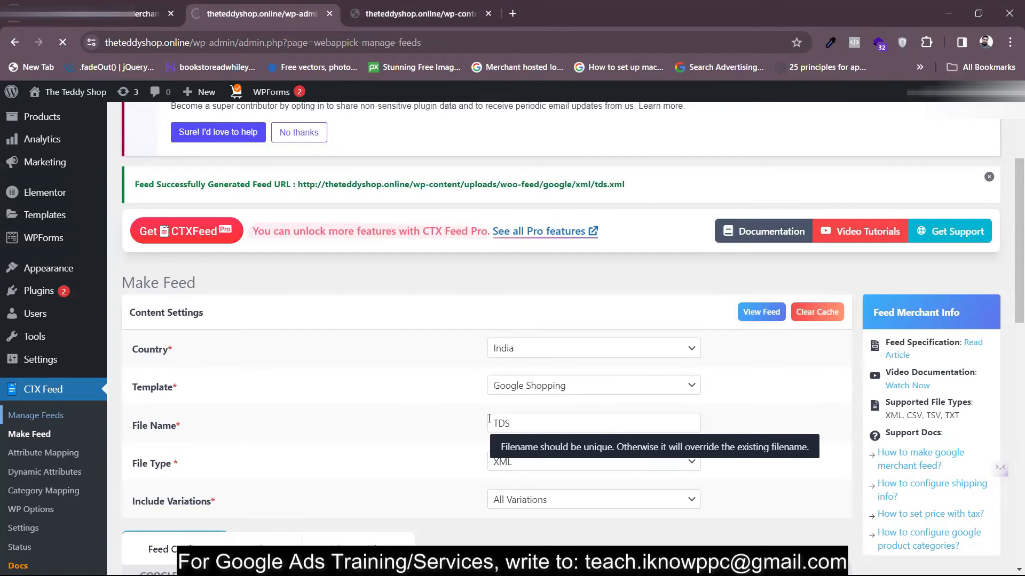
scroll(638, 486, down, 5)
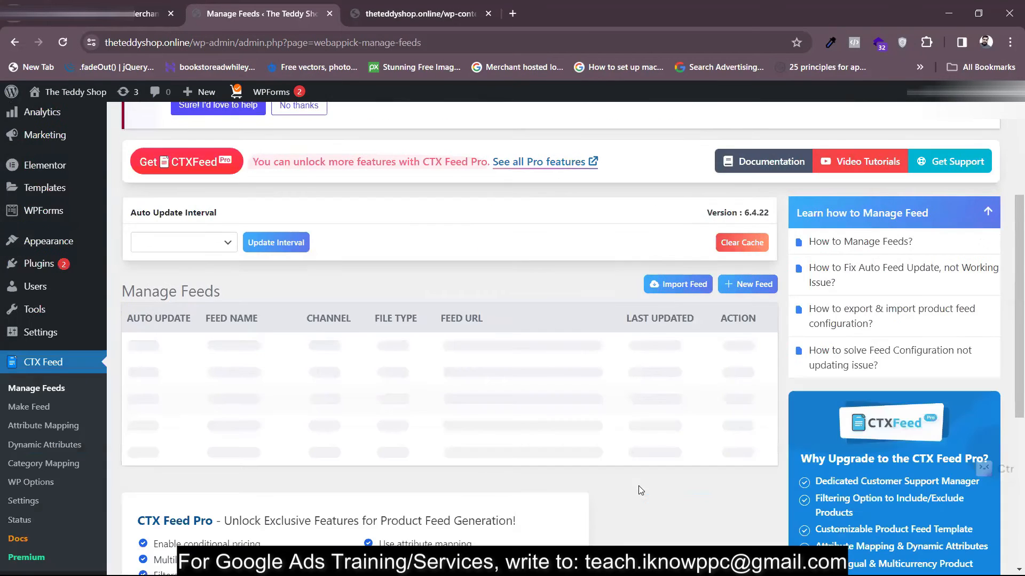
scroll(350, 391, down, 2)
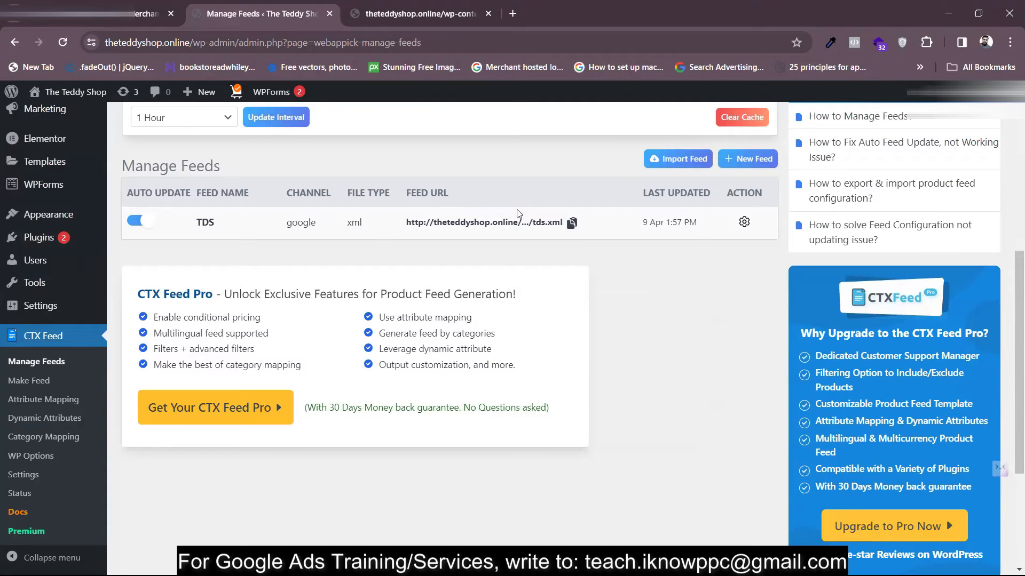
scroll(372, 255, up, 2)
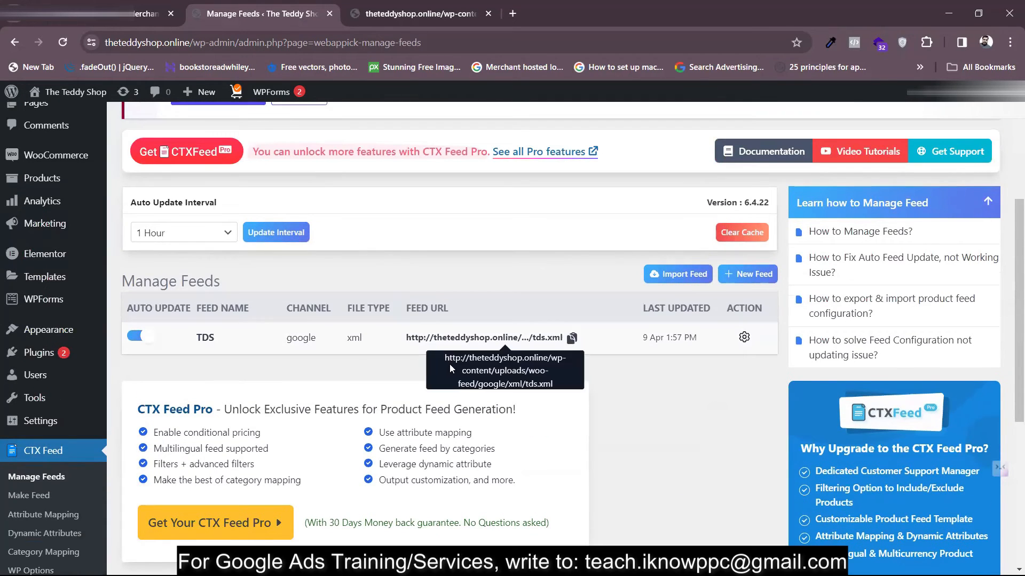
click(744, 338)
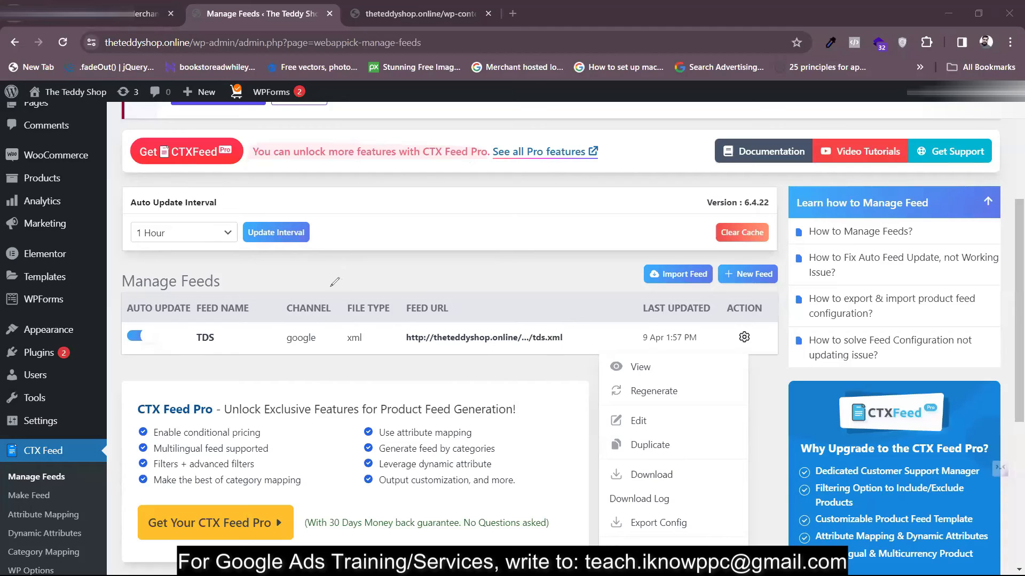
drag(331, 291, 342, 282)
mouse_move(356, 222)
mouse_down()
mouse_move(365, 216)
mouse_move(375, 231)
mouse_move(421, 202)
mouse_move(410, 236)
mouse_move(456, 231)
mouse_move(523, 199)
mouse_up()
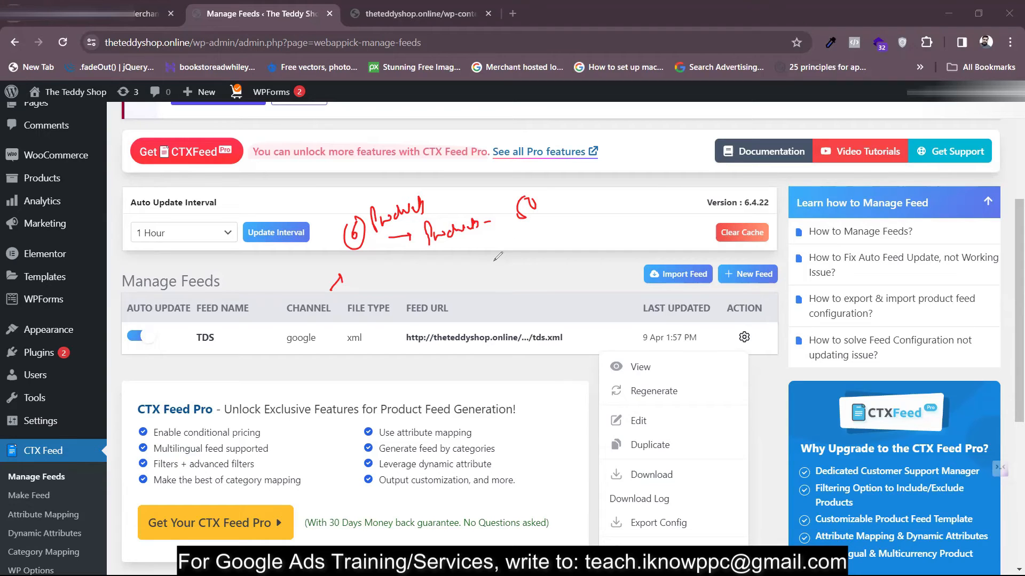
mouse_move(500, 239)
mouse_down()
mouse_move(500, 265)
mouse_move(603, 207)
mouse_move(608, 227)
mouse_move(591, 259)
mouse_move(608, 239)
mouse_move(679, 222)
mouse_move(662, 246)
mouse_up()
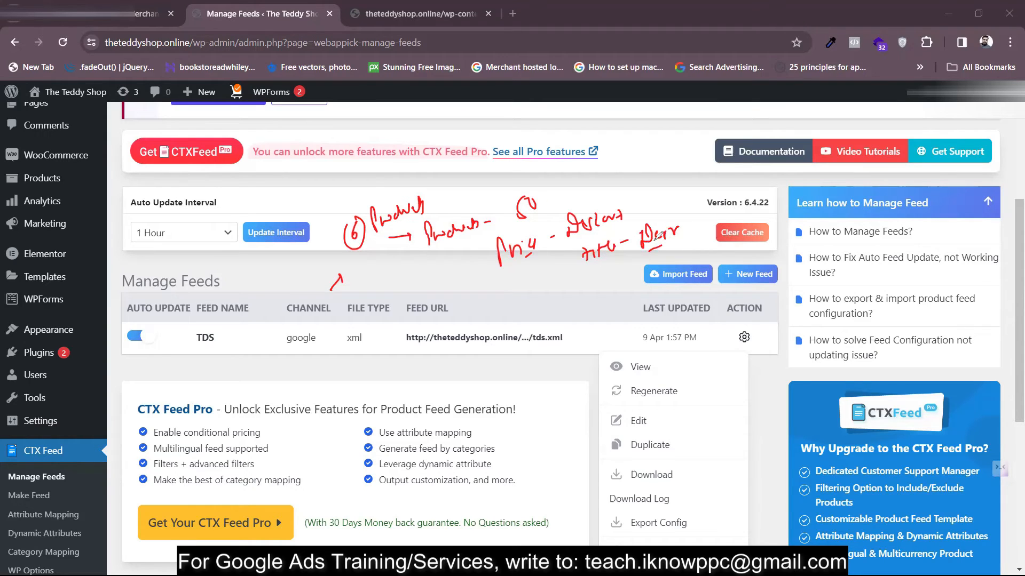
mouse_move(643, 193)
mouse_down()
mouse_move(680, 233)
mouse_move(681, 250)
mouse_up()
mouse_move(483, 238)
mouse_down()
mouse_move(490, 292)
mouse_move(463, 287)
mouse_up()
mouse_move(512, 181)
mouse_down()
mouse_move(619, 160)
mouse_move(594, 188)
mouse_up()
mouse_move(517, 164)
mouse_down()
mouse_move(496, 171)
mouse_move(572, 195)
mouse_move(515, 154)
mouse_move(504, 173)
mouse_up()
mouse_move(247, 218)
mouse_down()
mouse_move(307, 178)
mouse_move(350, 200)
mouse_up()
drag(344, 199, 350, 193)
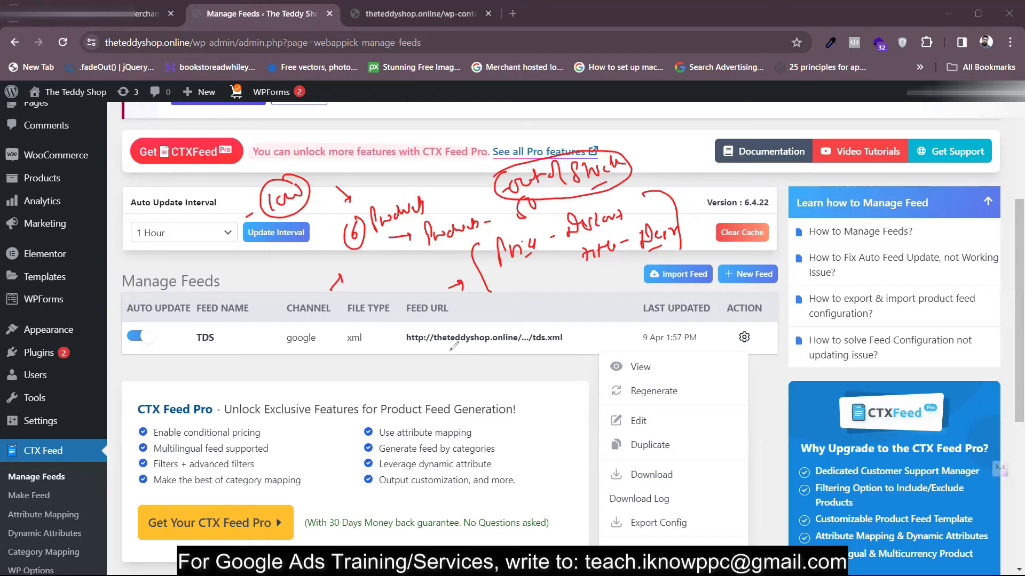
drag(426, 349, 499, 351)
mouse_move(649, 380)
mouse_down()
mouse_move(609, 380)
mouse_move(630, 404)
mouse_move(690, 392)
mouse_move(680, 379)
mouse_move(700, 375)
mouse_up()
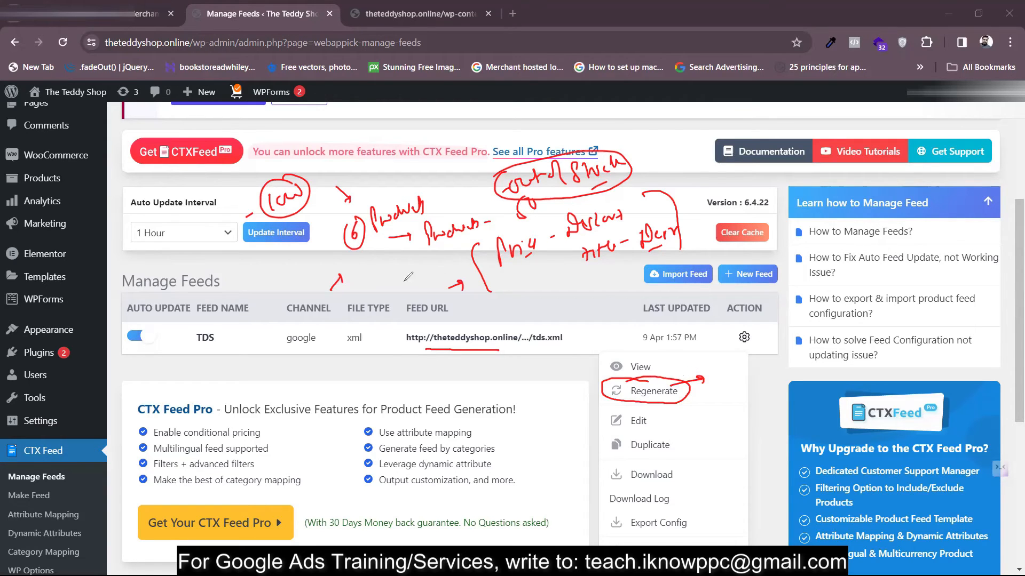
mouse_move(434, 346)
mouse_down()
mouse_move(573, 348)
mouse_move(469, 320)
mouse_move(398, 341)
mouse_move(428, 347)
mouse_move(422, 367)
mouse_up()
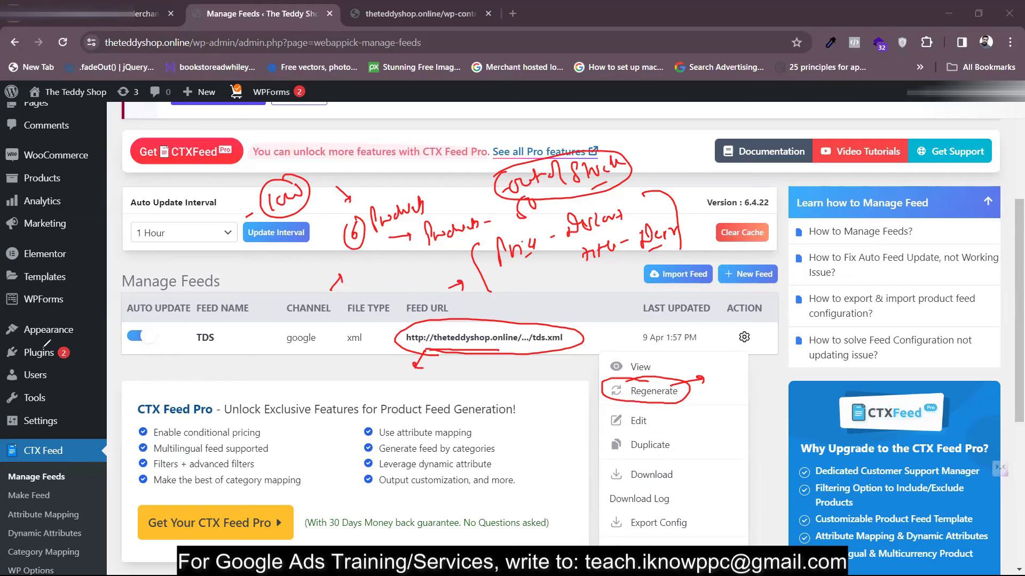
key(ctrl+shift+7)
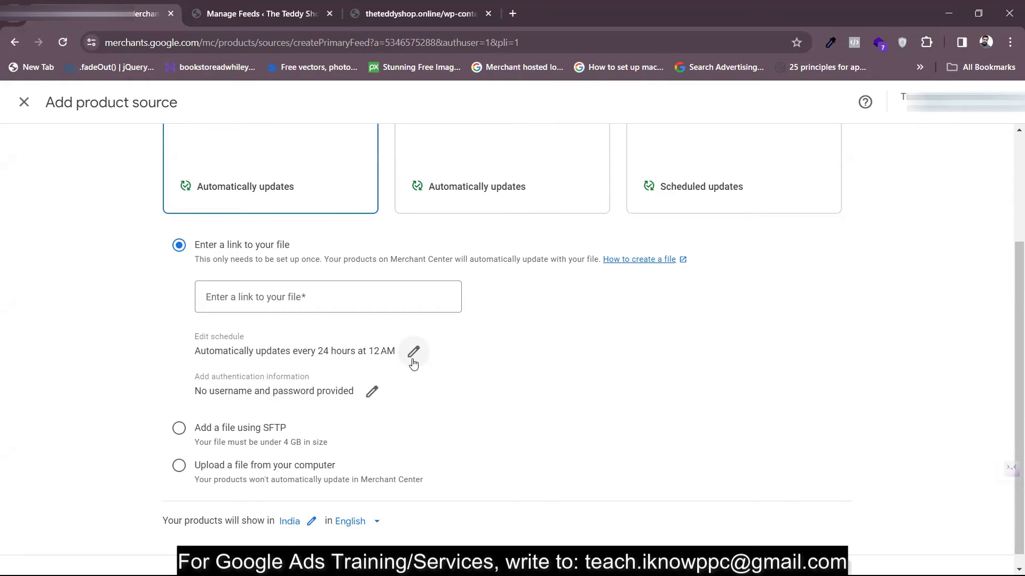
Switch to Google Merchant Center's Add product source page and read the automatic update note under the file link option.
drag(225, 260, 495, 267)
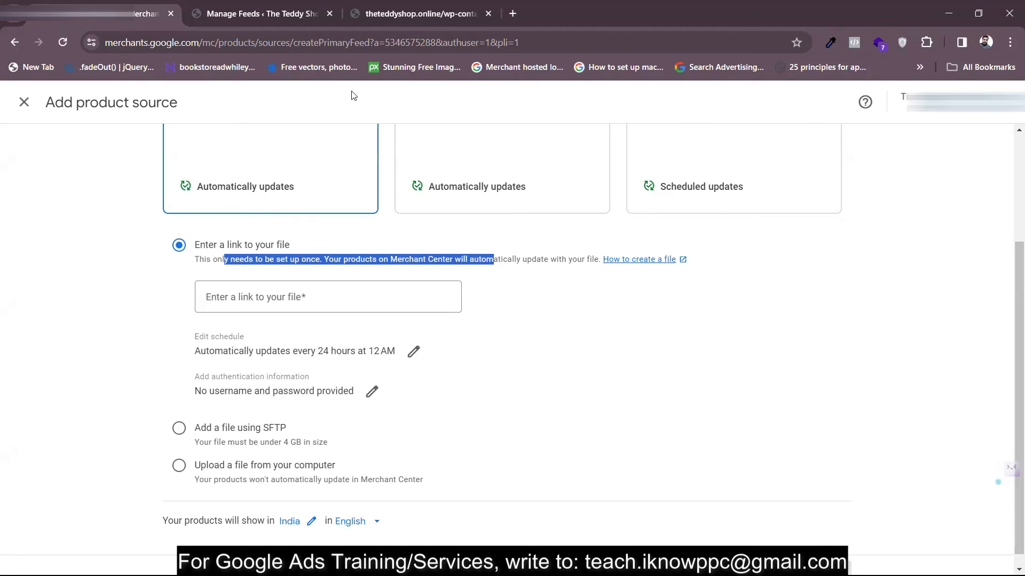
Copy the TDS feed's URL from the CTX Feed list in WordPress and enter it as the file link in Merchant Center.
click(260, 6)
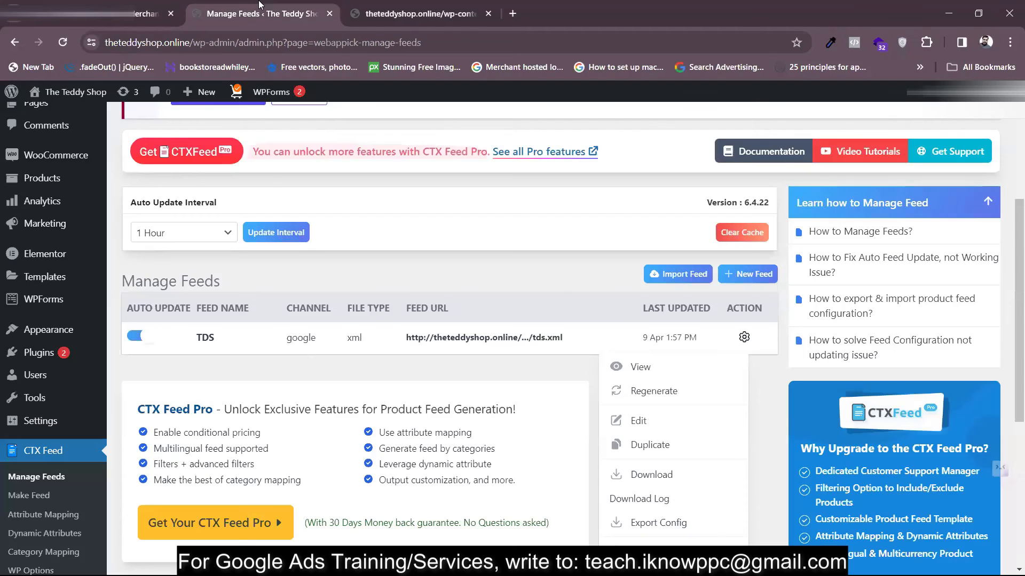
click(417, 378)
mouse_move(509, 336)
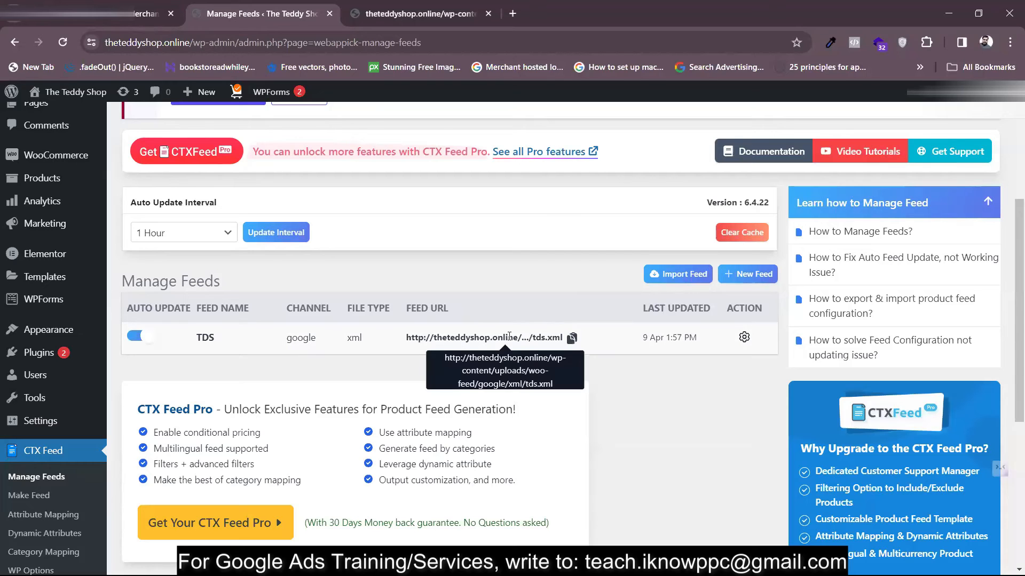
click(572, 342)
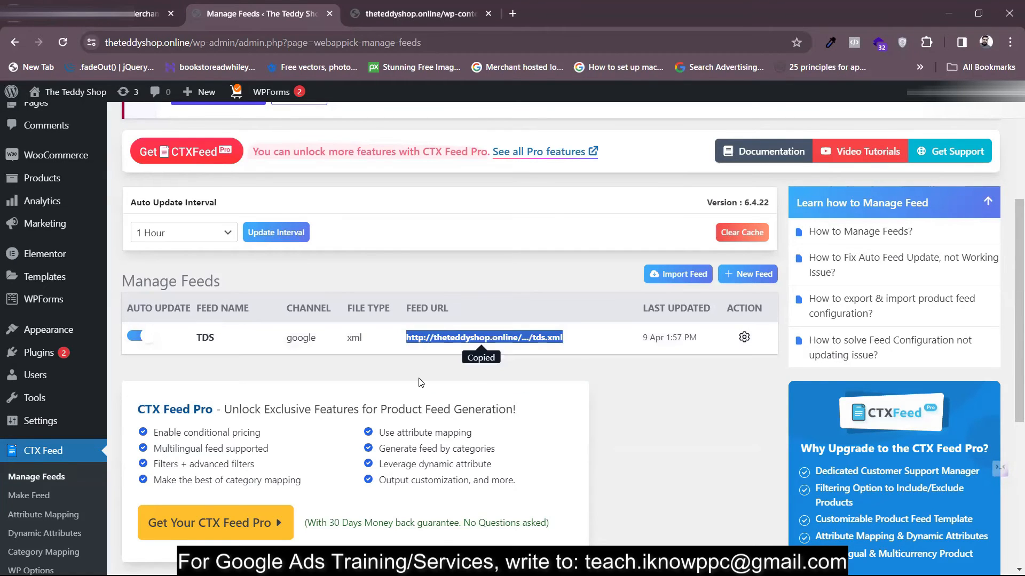
click(106, 20)
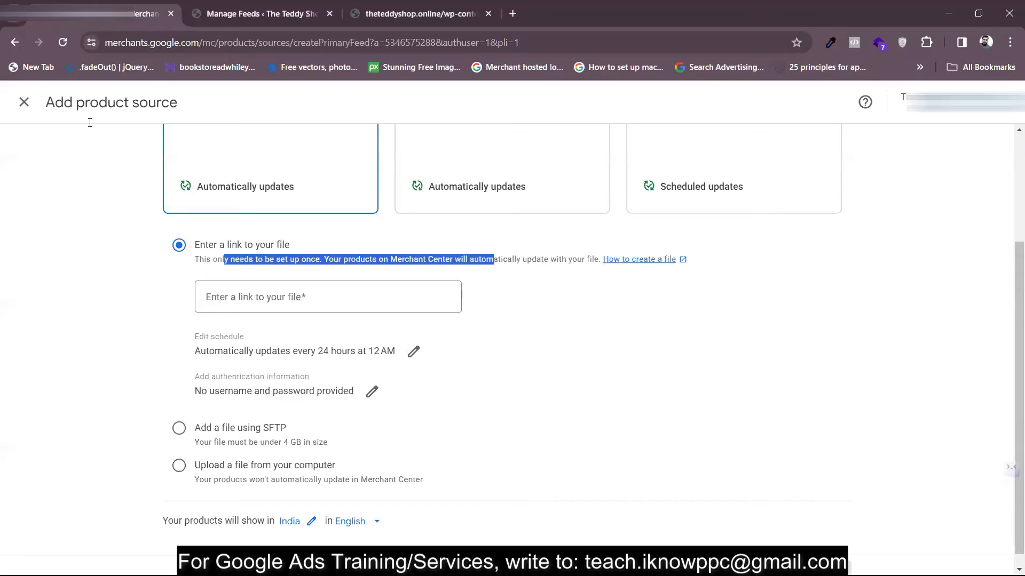
click(302, 307)
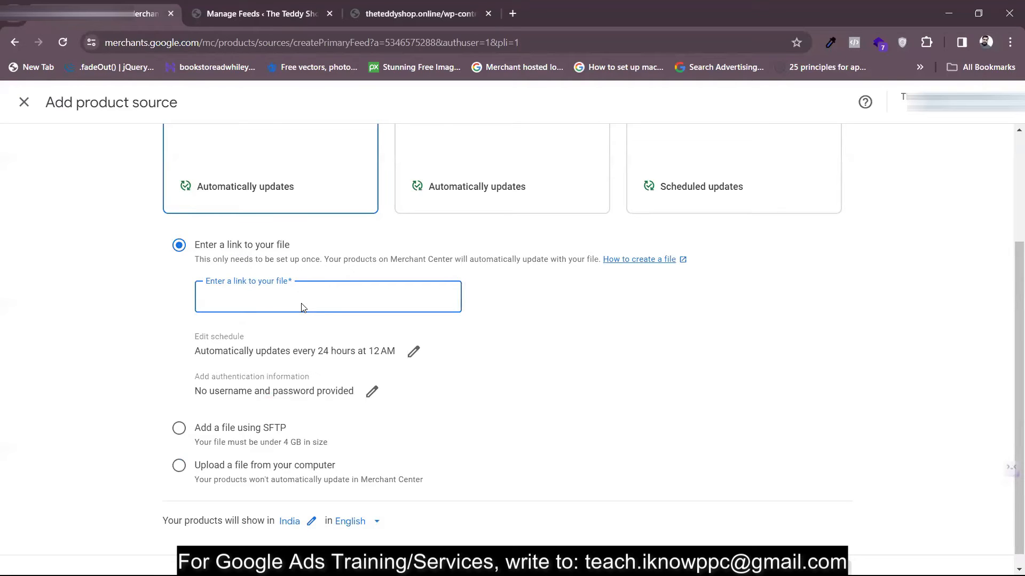
key(ctrl+v)
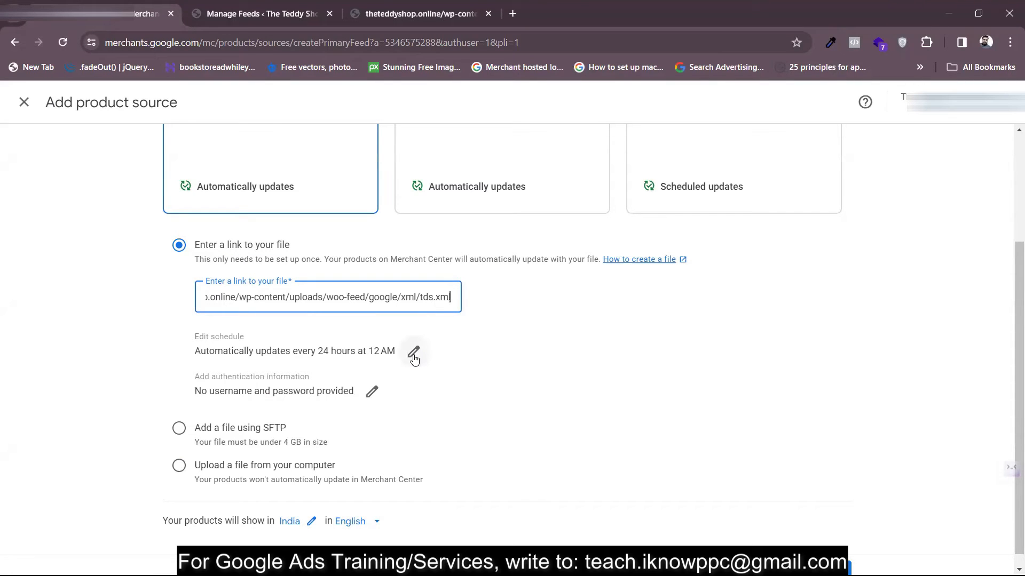
Switch back to the CTX Feed page in WordPress and update the auto update interval to 12 Hours.
click(245, 7)
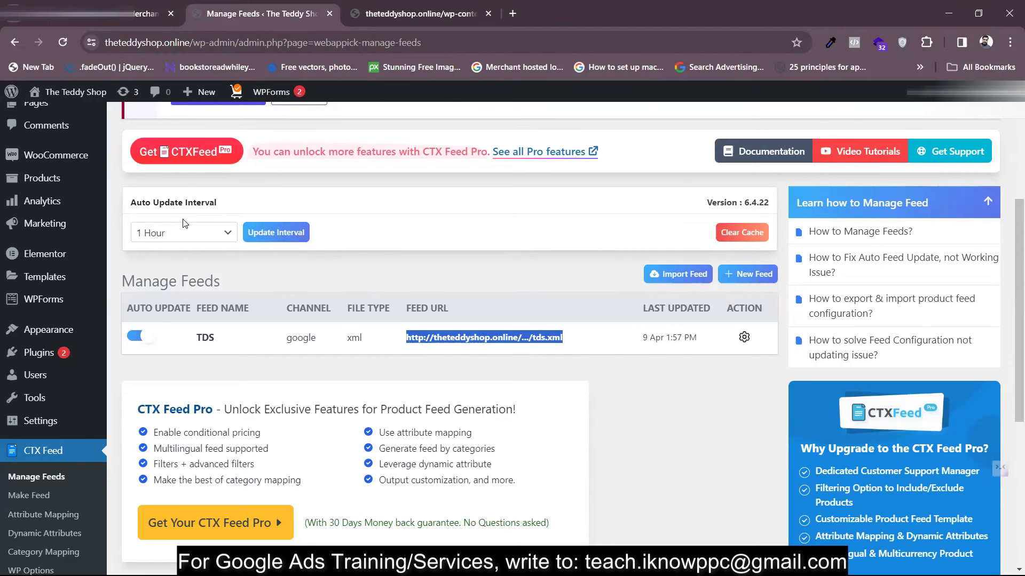
click(197, 233)
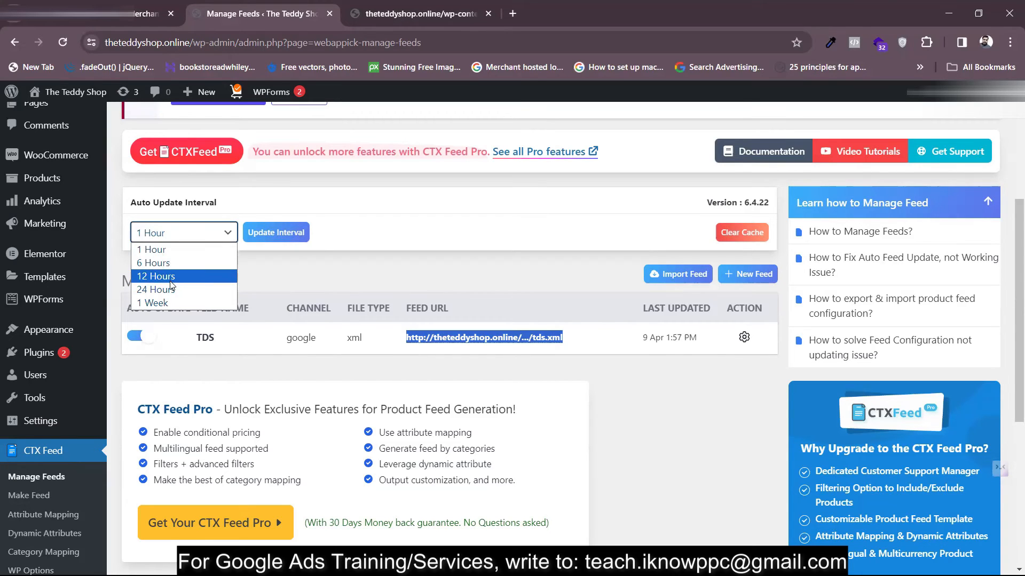
click(170, 279)
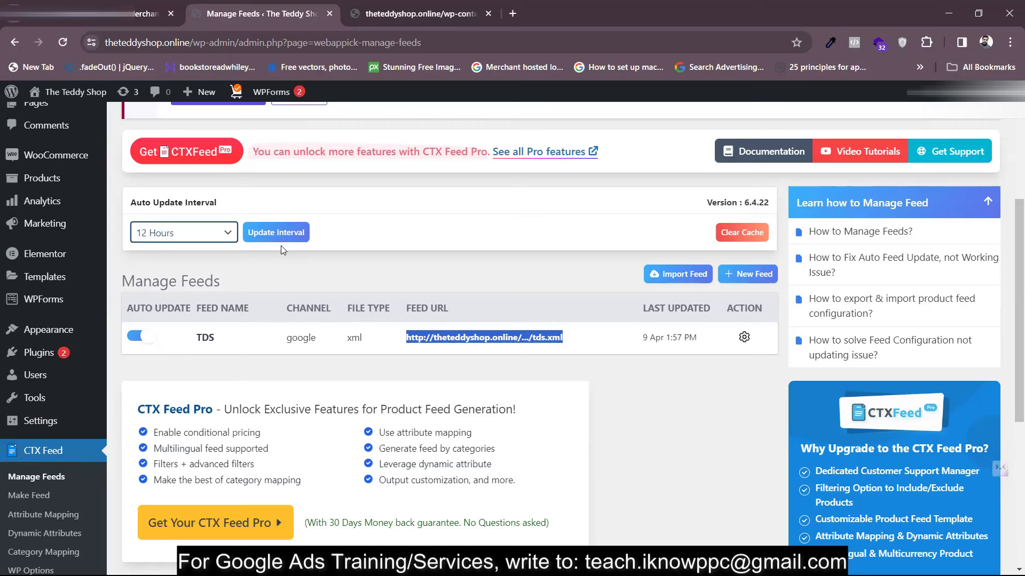
click(266, 235)
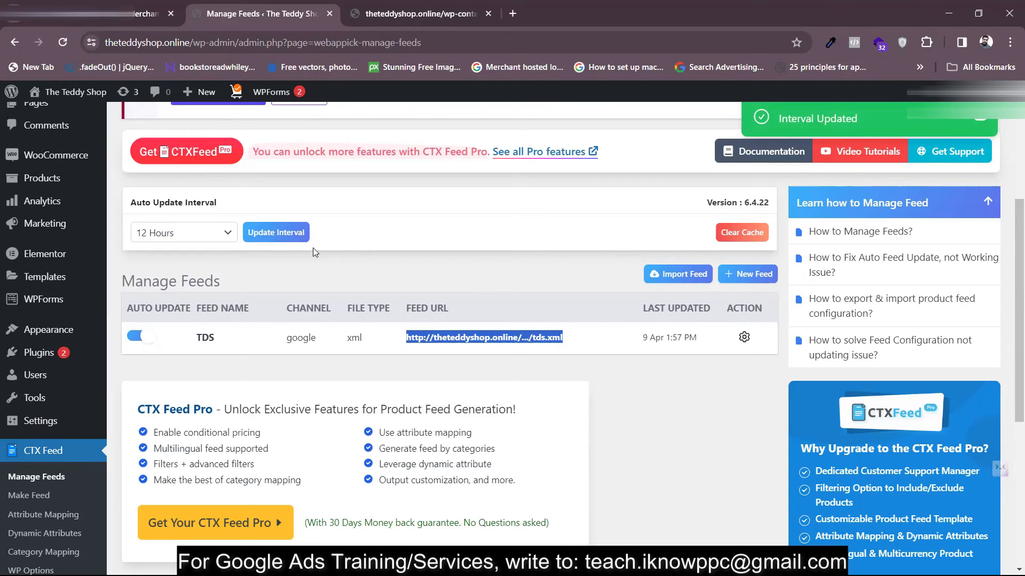
Update the auto update interval to 1 Hour and regenerate the TDS feed.
click(177, 254)
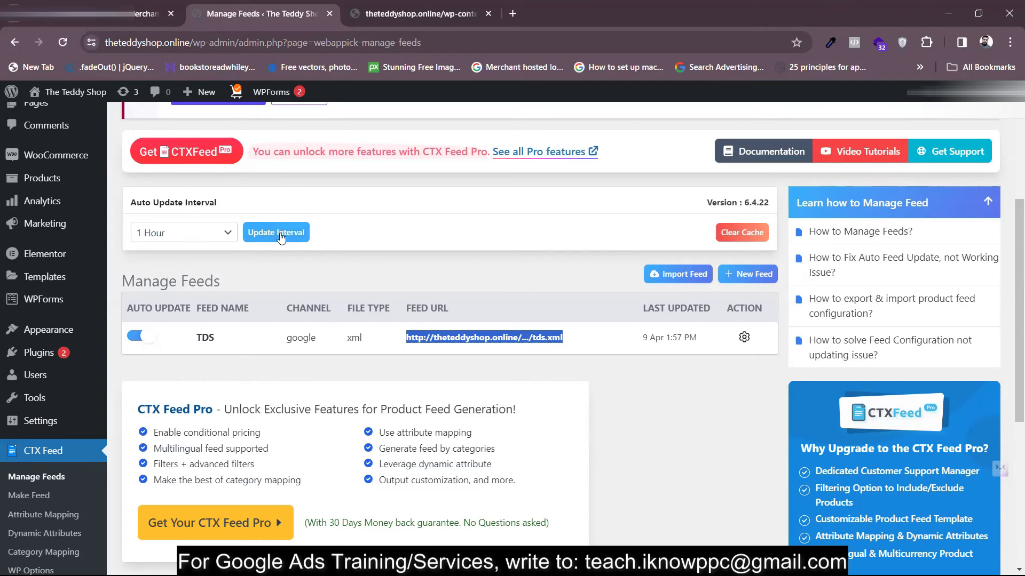
click(281, 237)
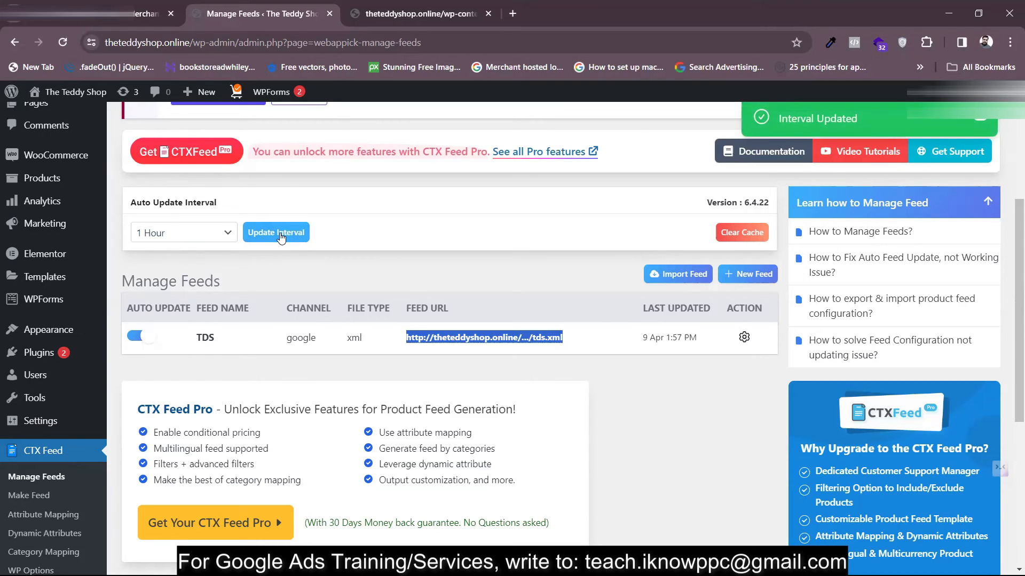
double_click(433, 273)
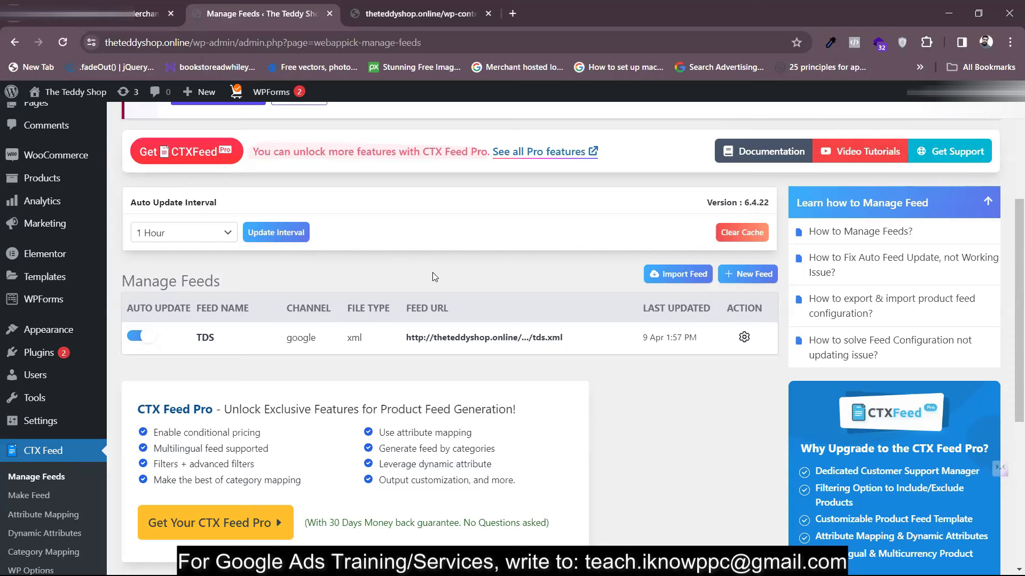
click(744, 337)
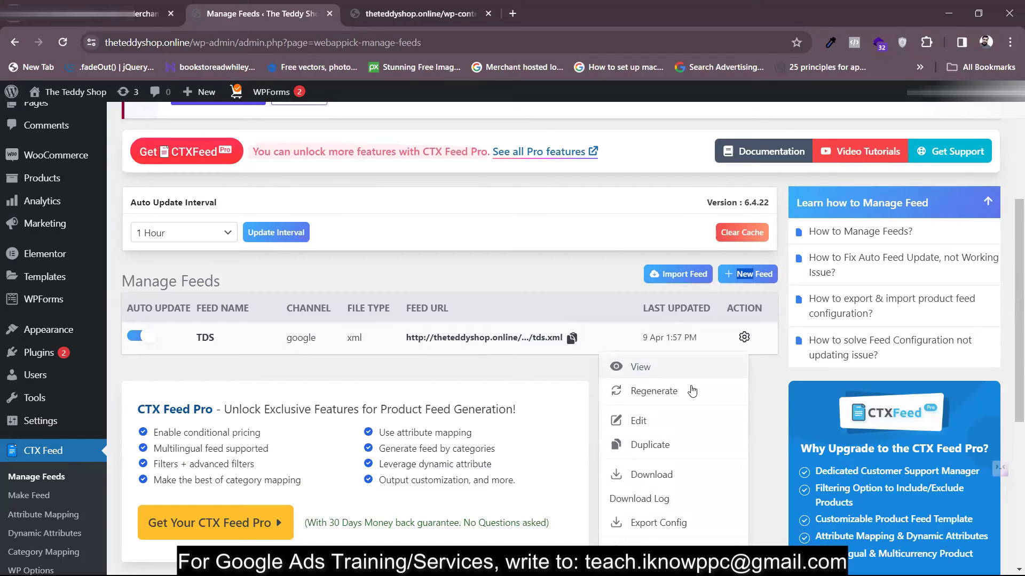
click(691, 391)
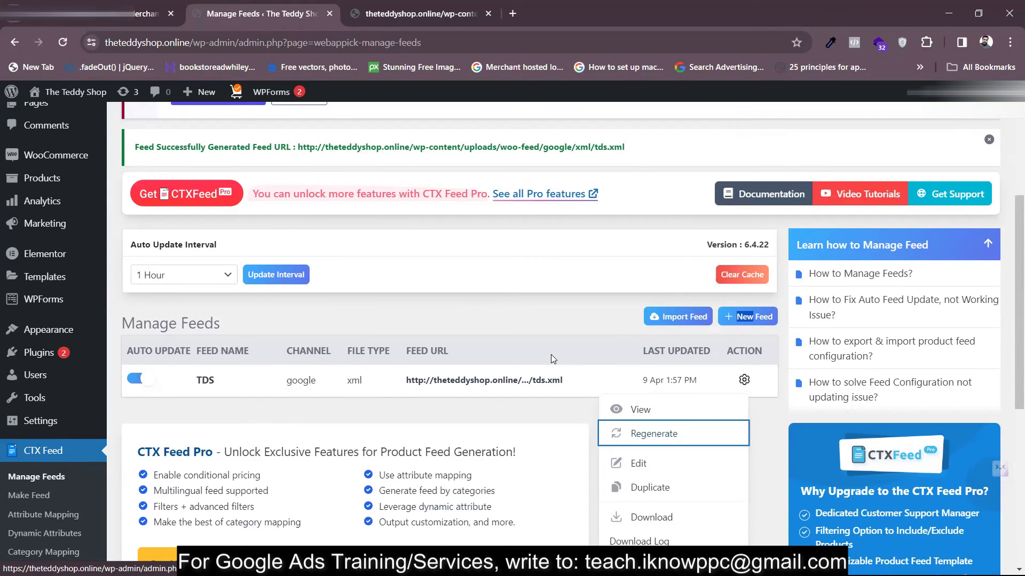
Switch to Merchant Center and examine the frequency and time options of the file link's update schedule, leaving without saving.
click(103, 22)
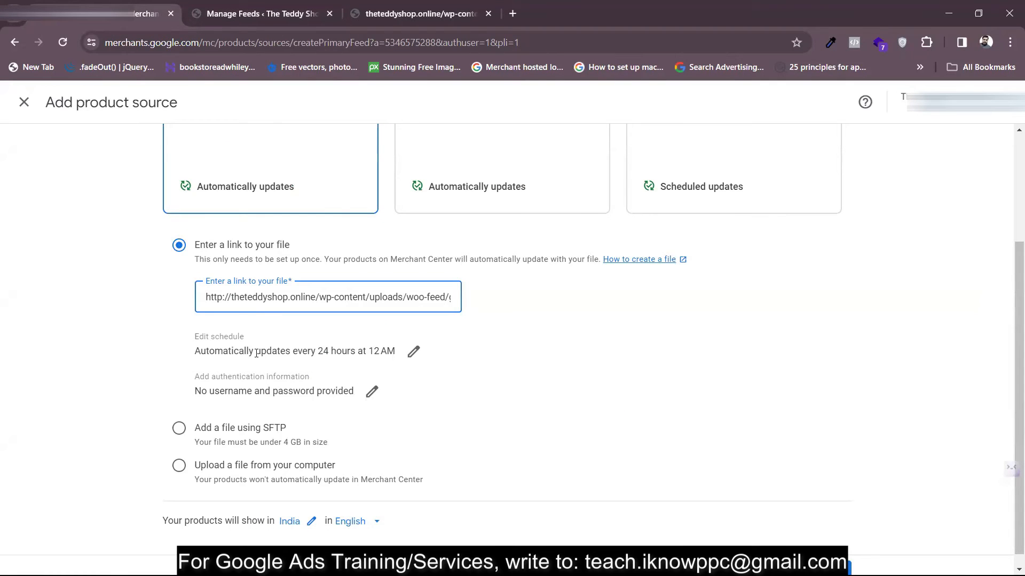
scroll(356, 456, down, 1)
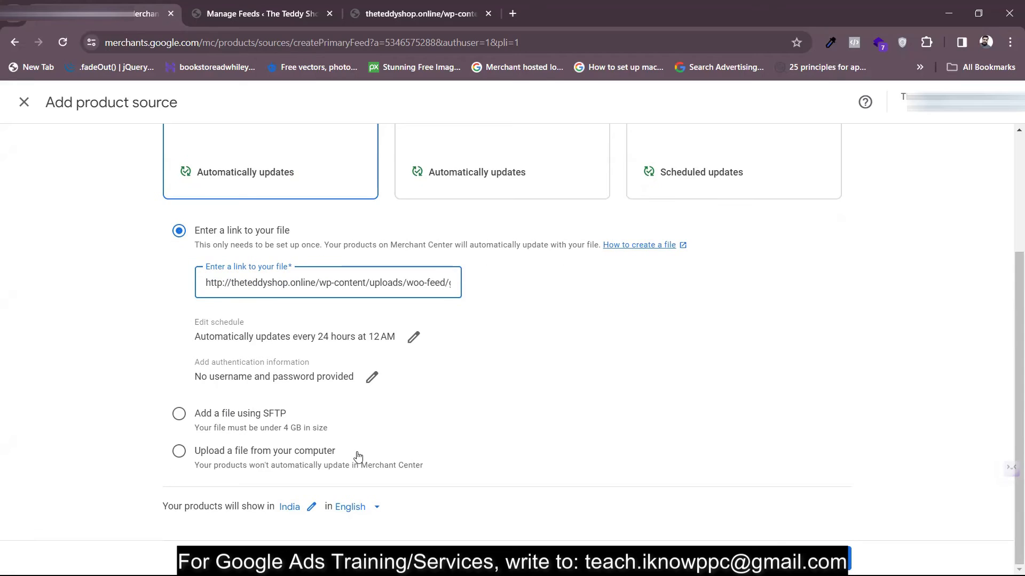
click(414, 338)
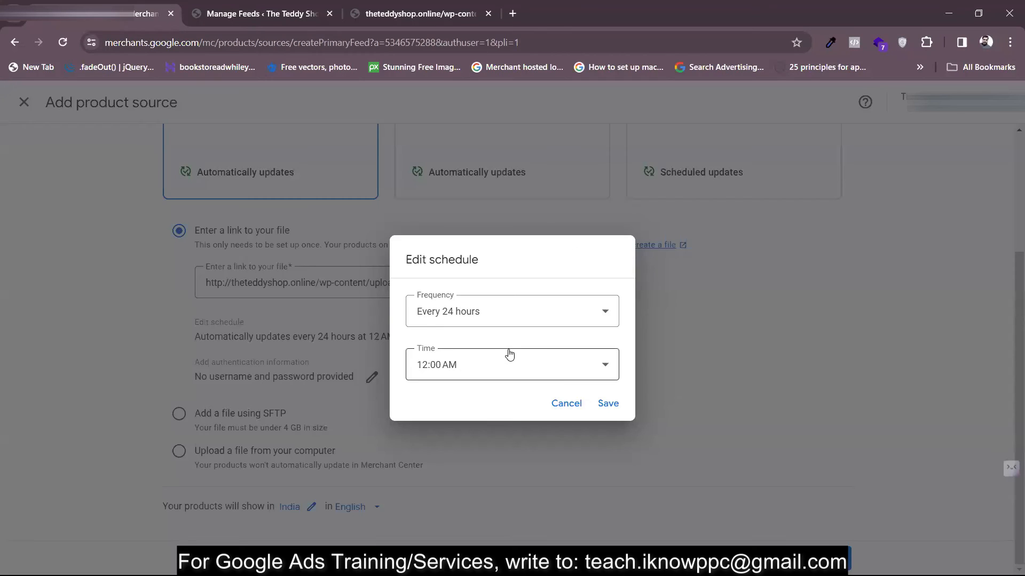
click(568, 305)
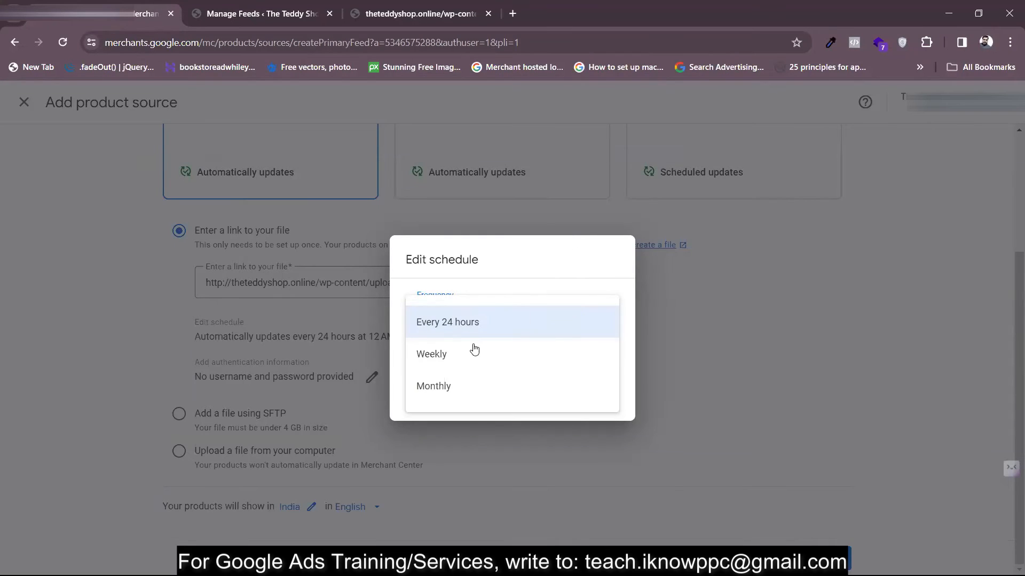
click(521, 267)
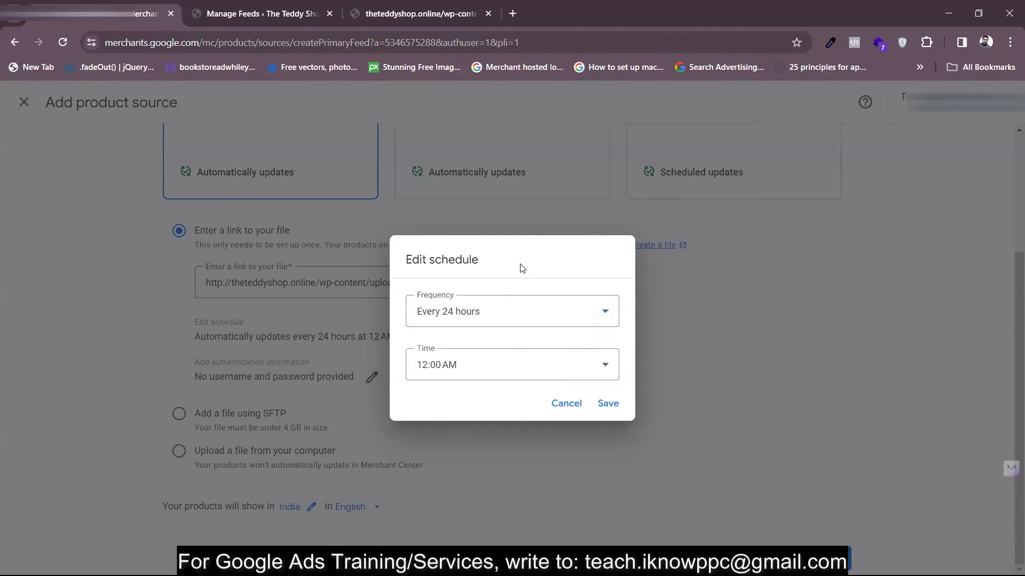
click(561, 368)
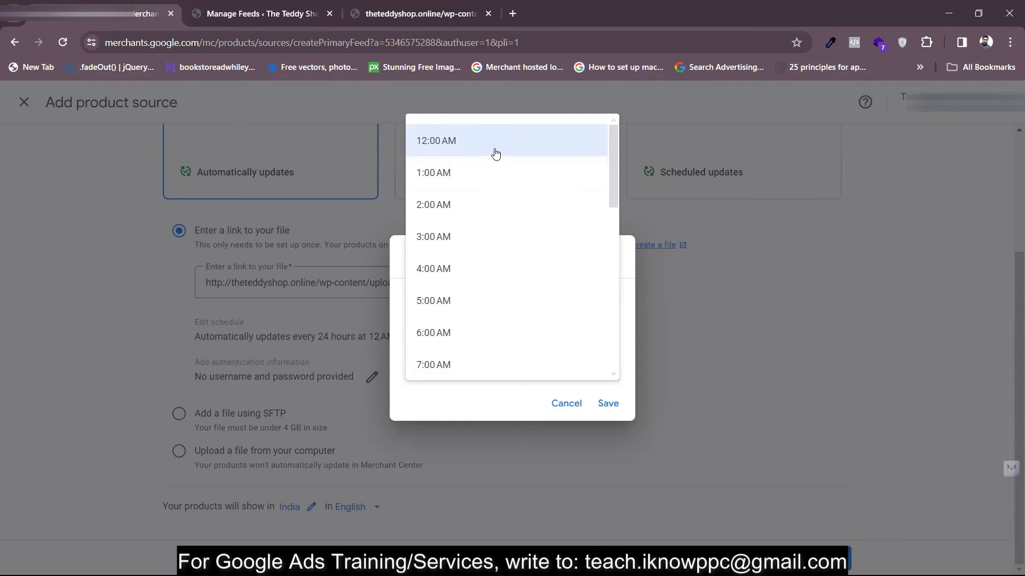
click(769, 339)
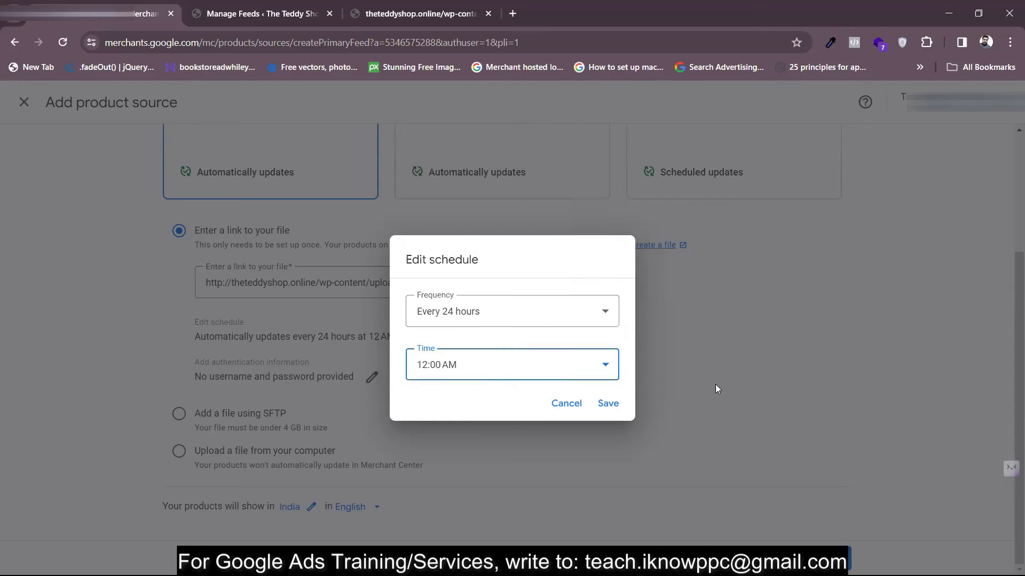
click(567, 407)
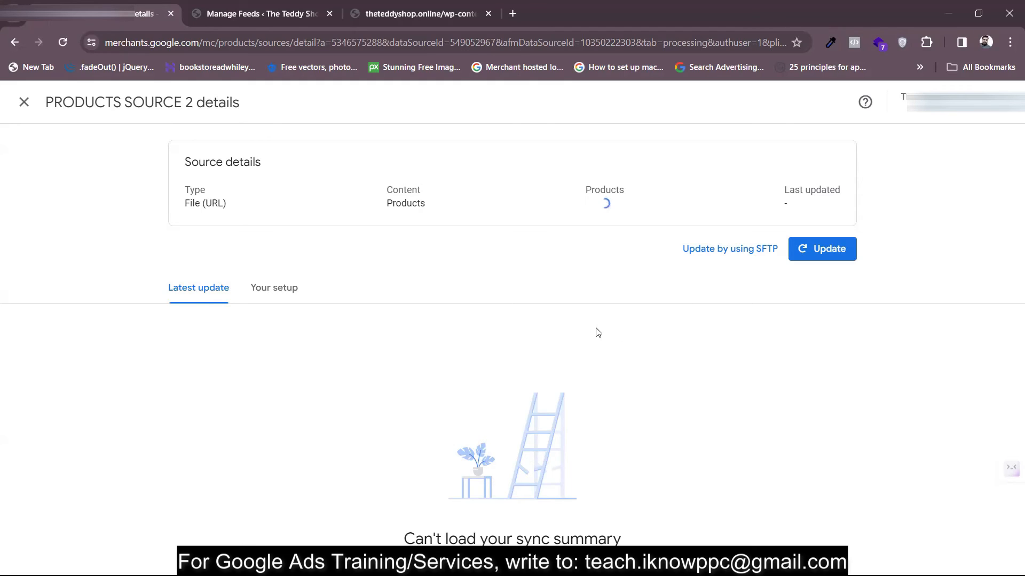
Request an update of the PRODUCTS SOURCE 2 file source and close its details page.
click(813, 250)
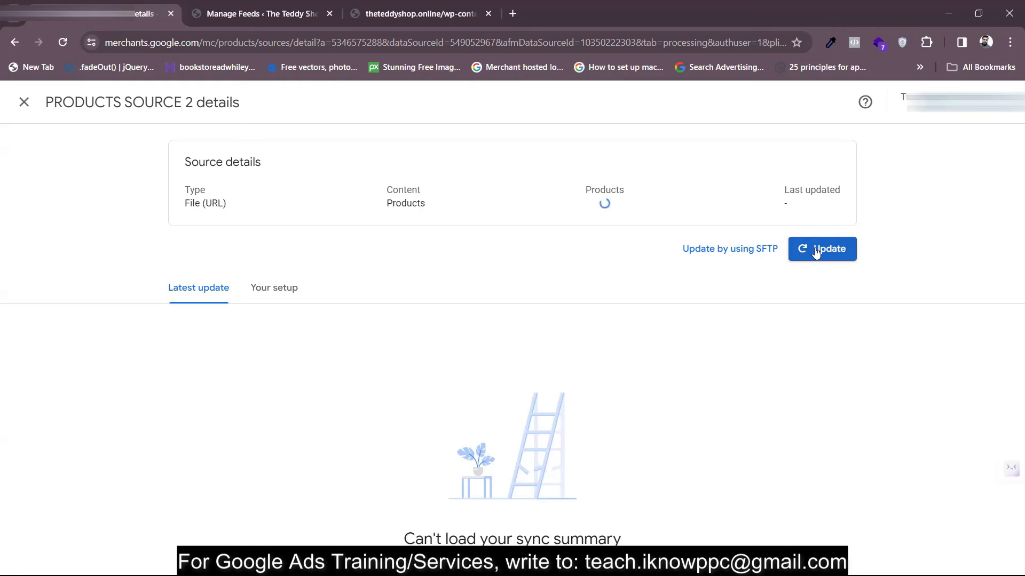
click(815, 251)
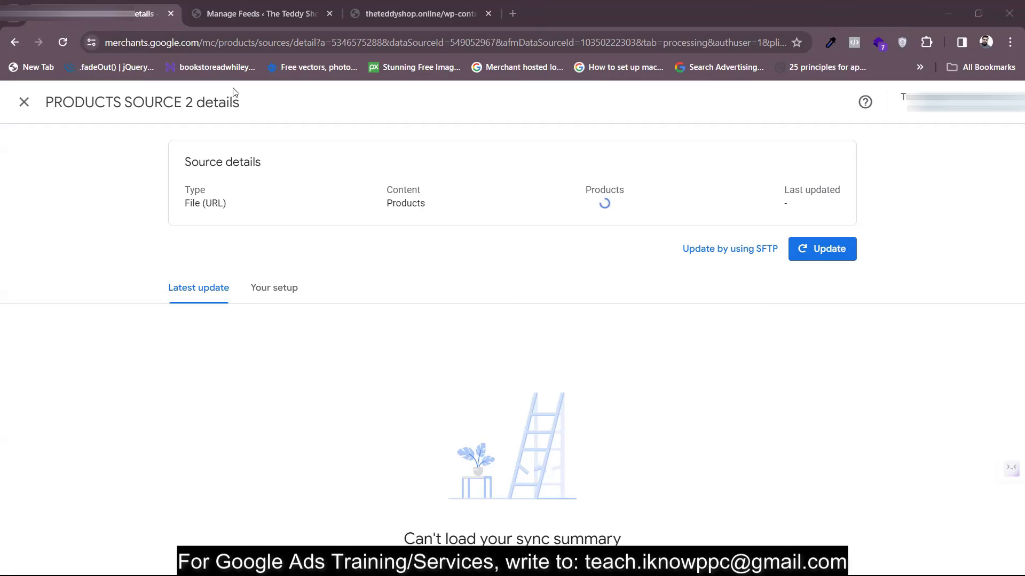
click(24, 105)
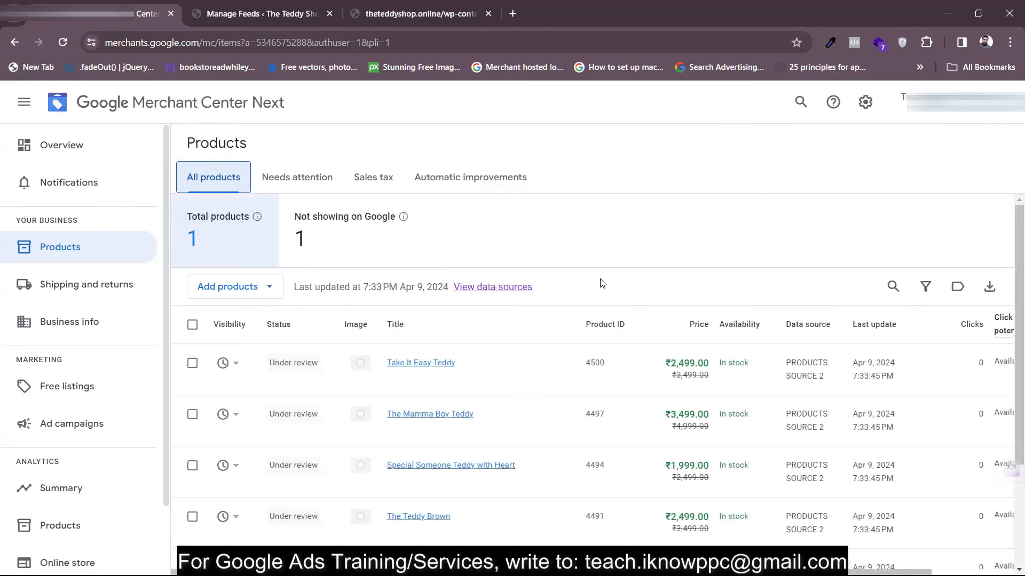
Review the status, price, availability and data source of the listed products, and open the list of products that need attention.
scroll(530, 380, down, 3)
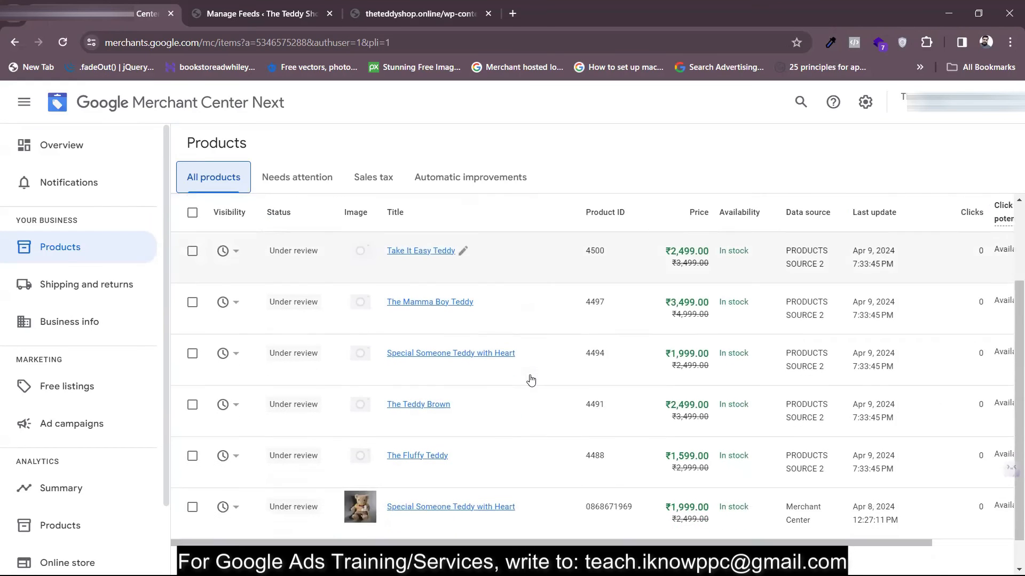
scroll(642, 361, up, 3)
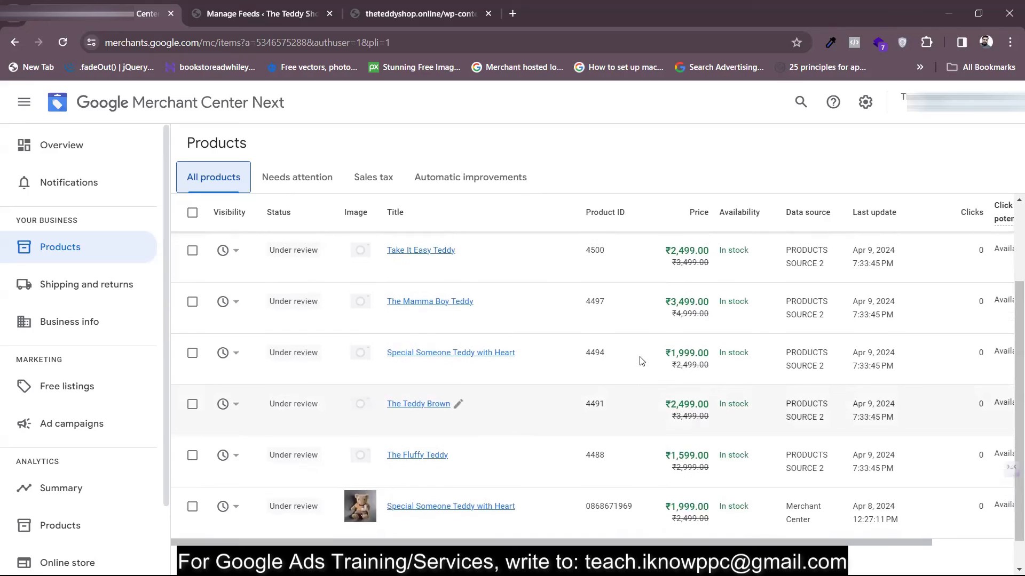
scroll(641, 361, down, 2)
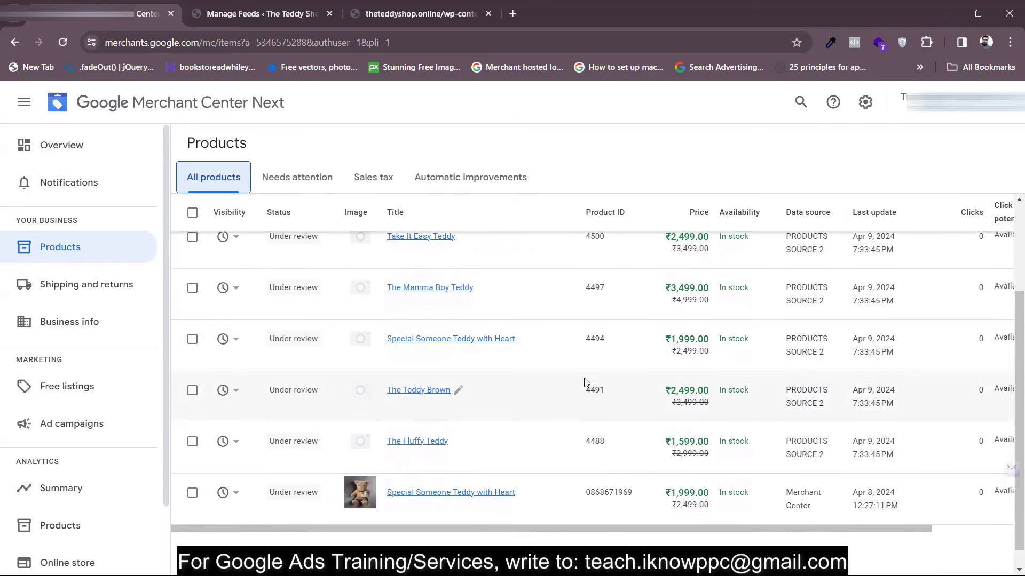
scroll(603, 336, up, 1)
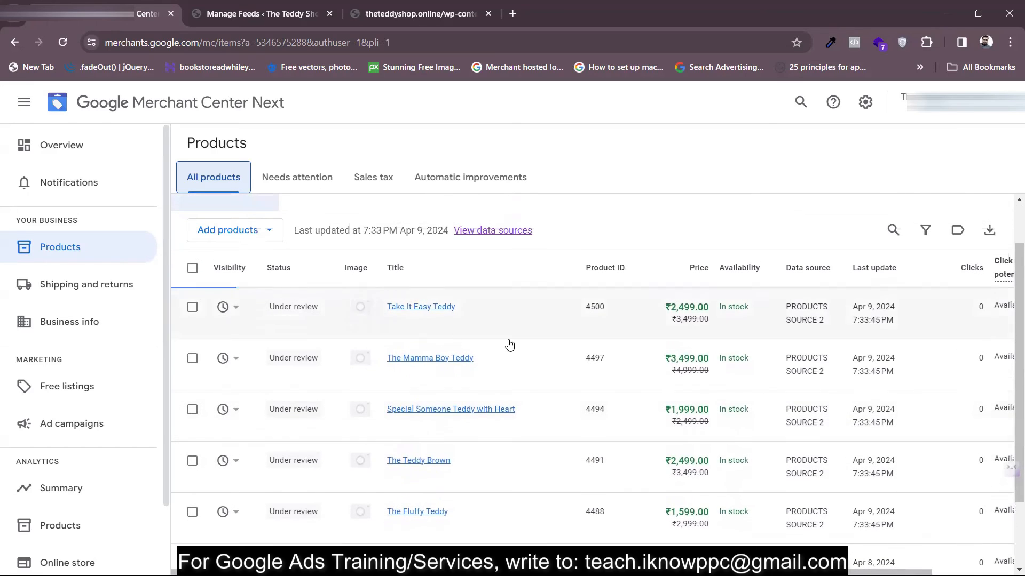
scroll(588, 402, up, 1)
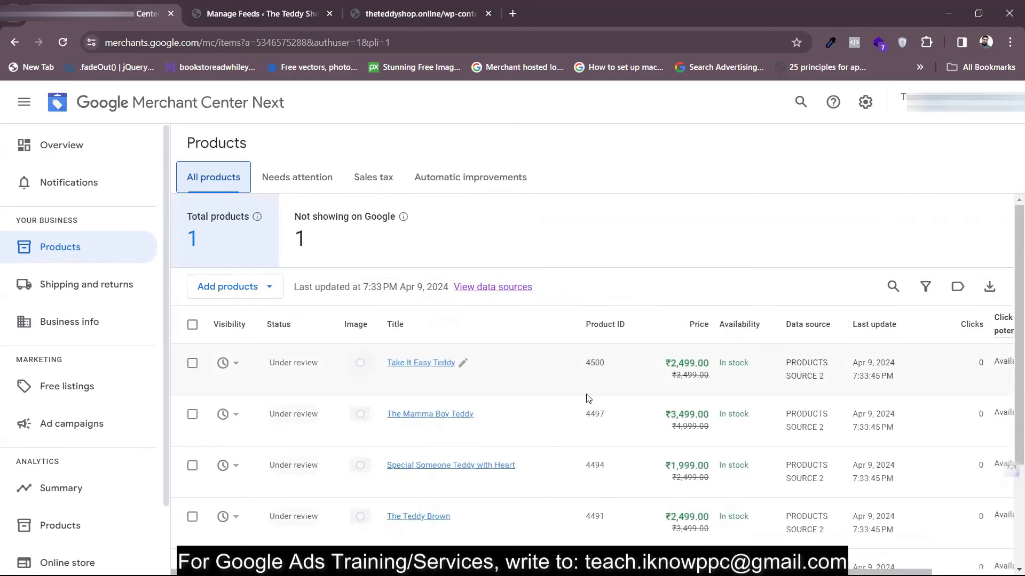
scroll(491, 407, down, 1)
scroll(297, 286, up, 1)
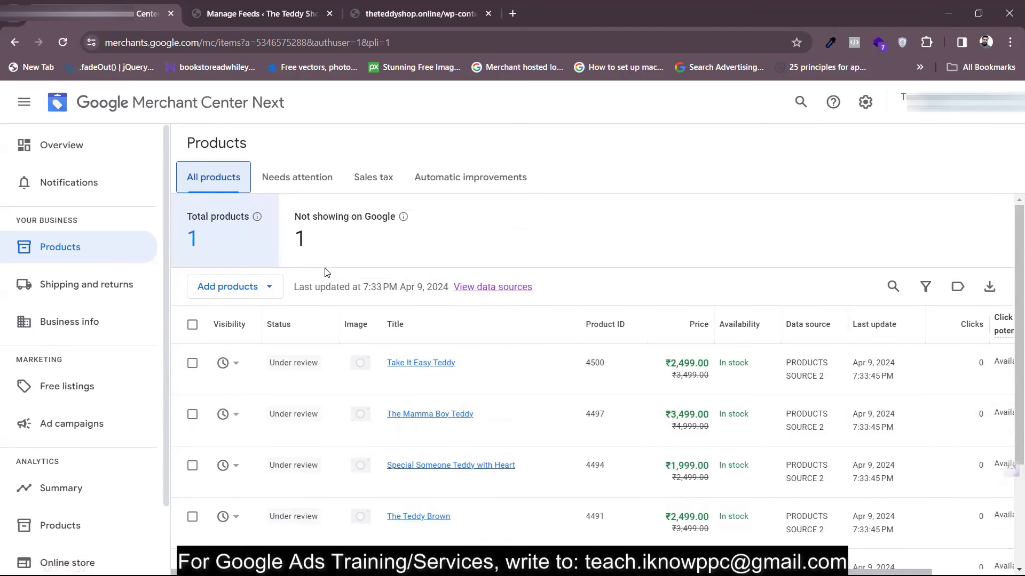
scroll(474, 406, down, 1)
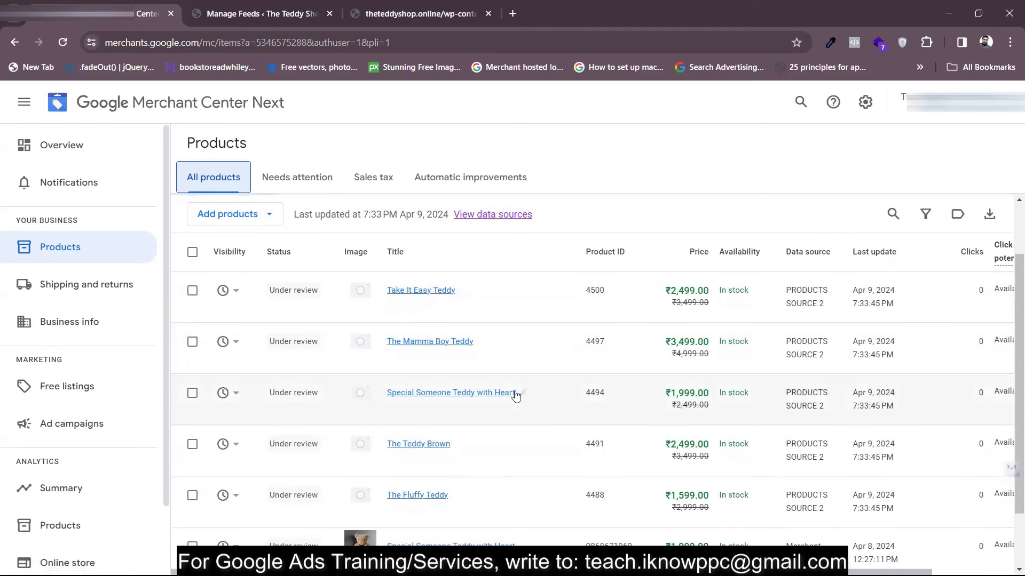
scroll(515, 395, right, 2)
scroll(507, 354, left, 2)
scroll(496, 355, up, 1)
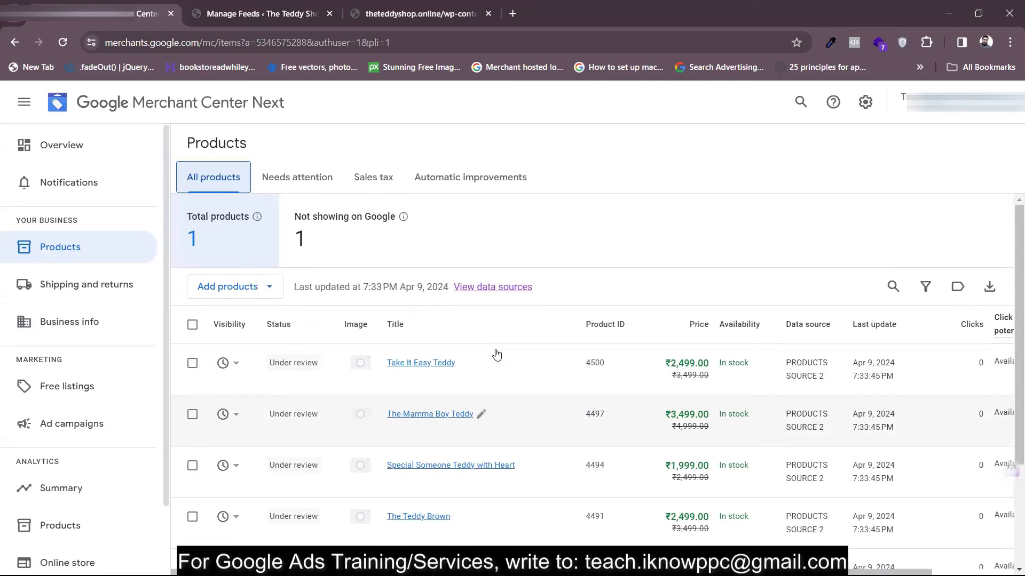
click(310, 180)
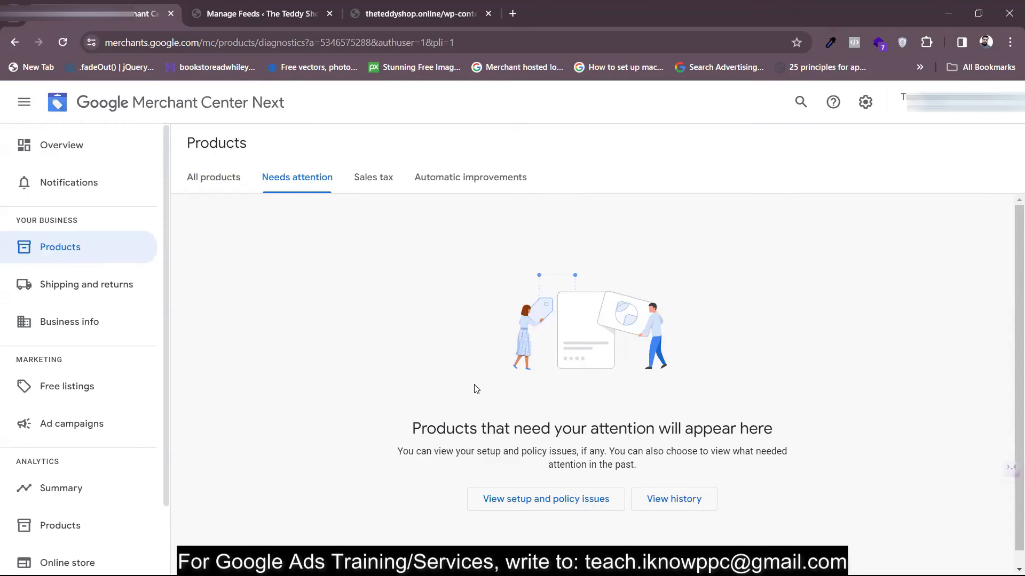
Return to the full product list and review each product's status, image, price, availability, data source and click potential.
click(219, 183)
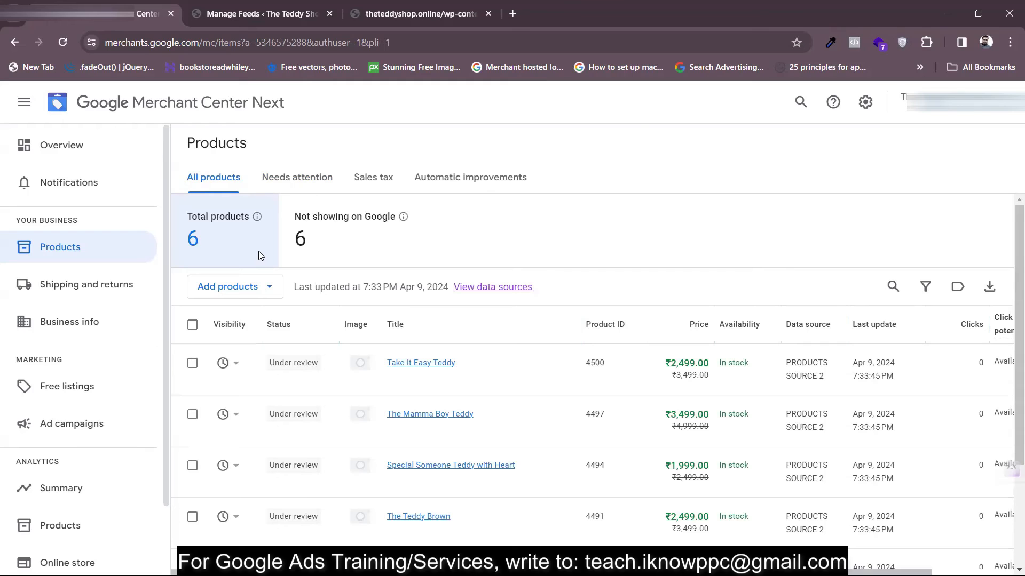
scroll(473, 366, down, 2)
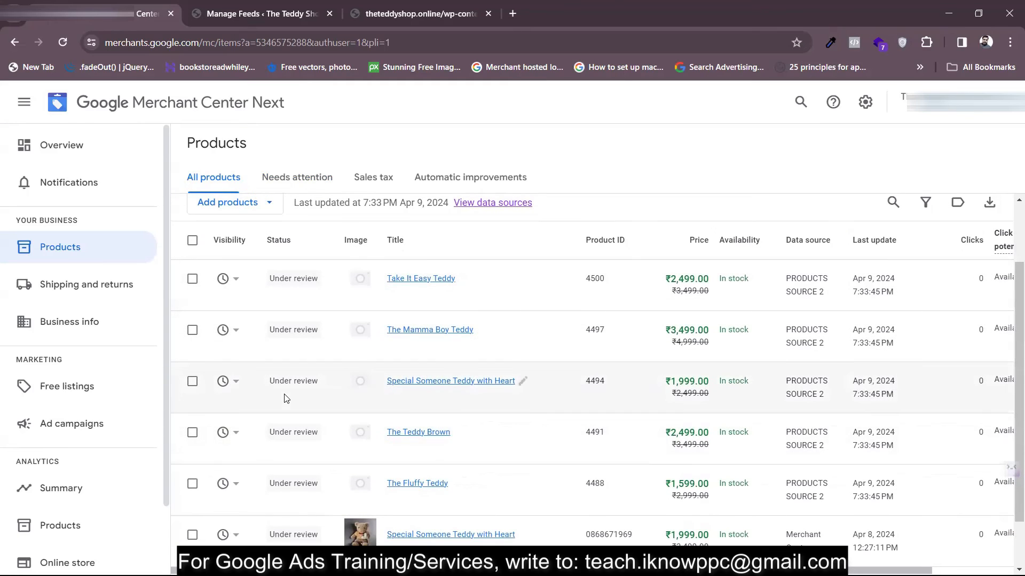
scroll(286, 398, up, 2)
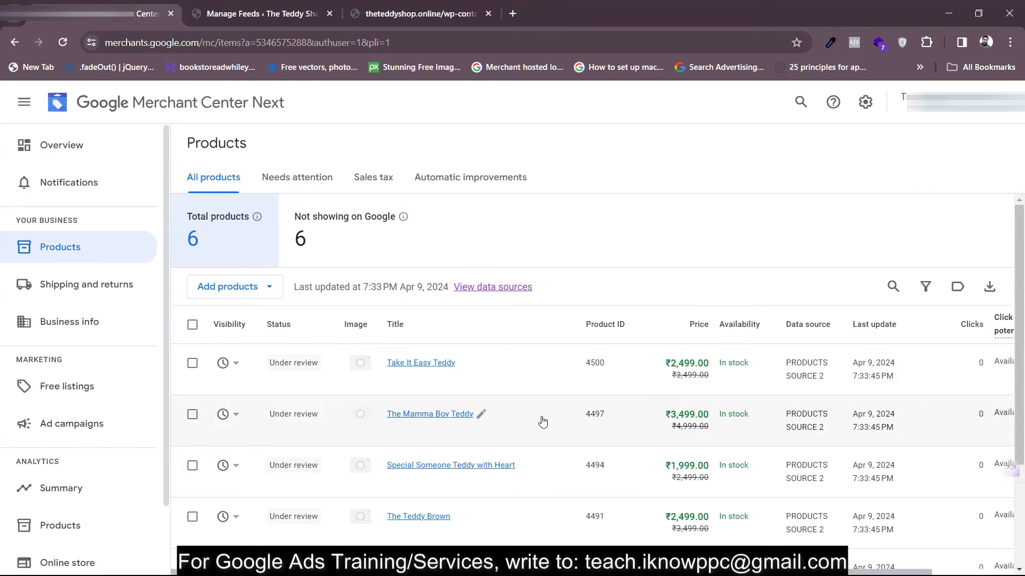
scroll(542, 423, down, 3)
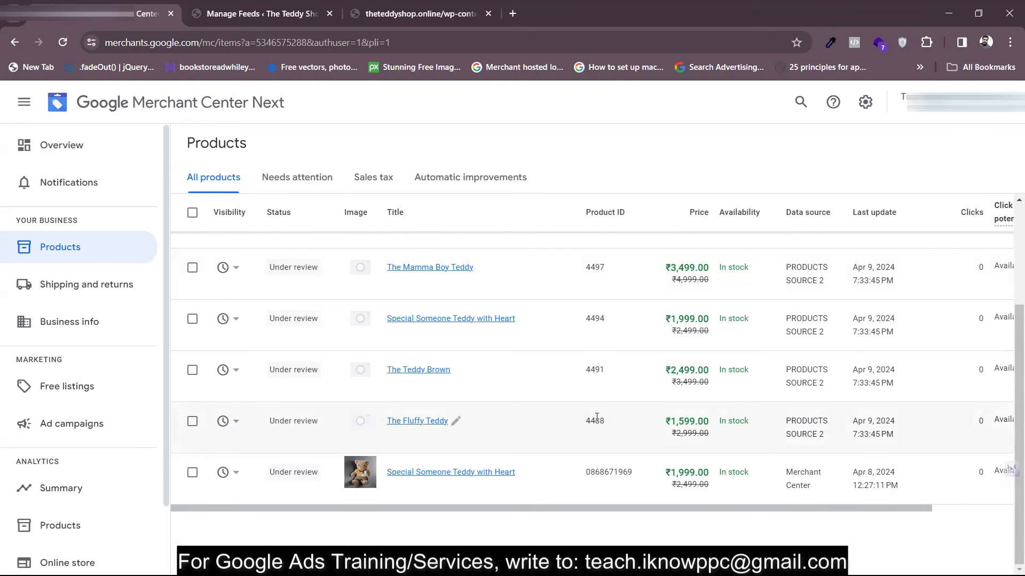
scroll(560, 421, right, 3)
scroll(597, 418, up, 3)
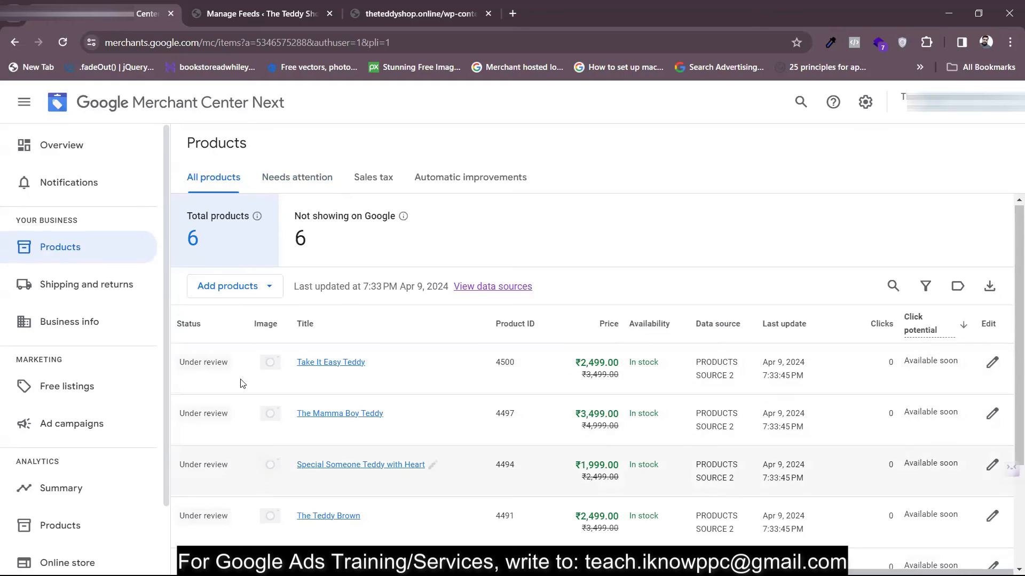
scroll(233, 459, down, 3)
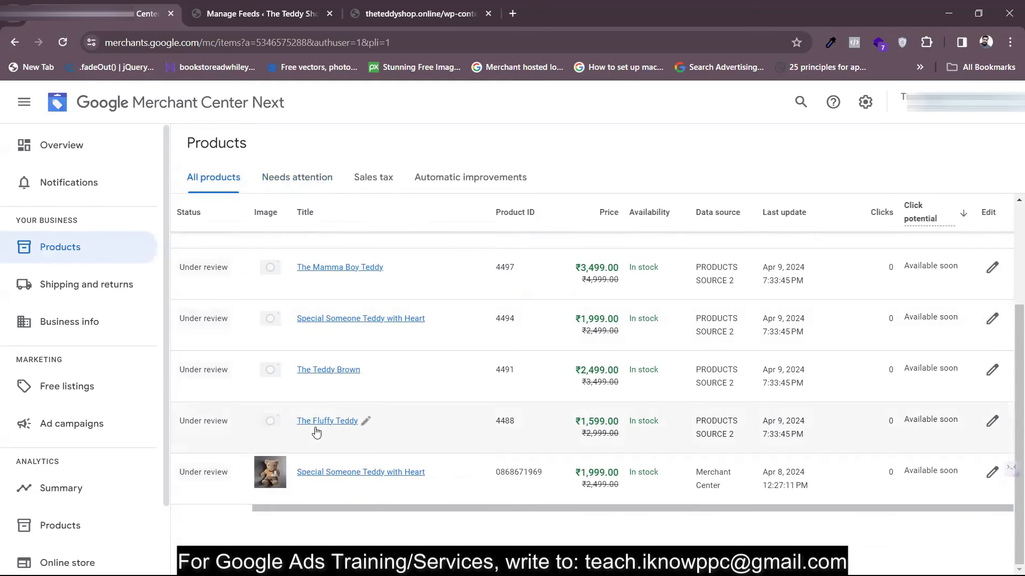
scroll(315, 422, up, 2)
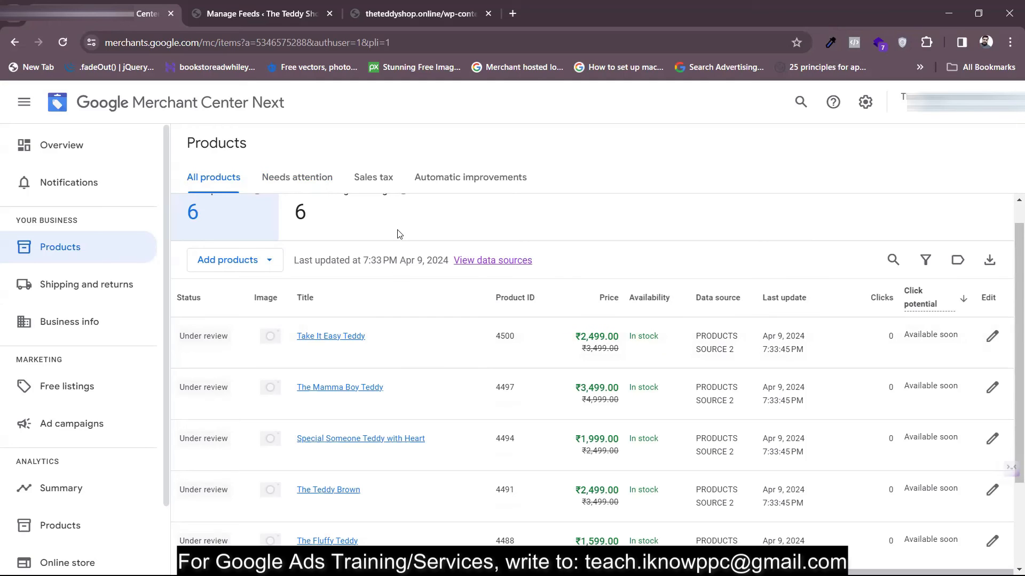
Check the TDS feed on the CTX Feed Manage Feeds page in WordPress and switch back to the Merchant Center product list.
click(256, 14)
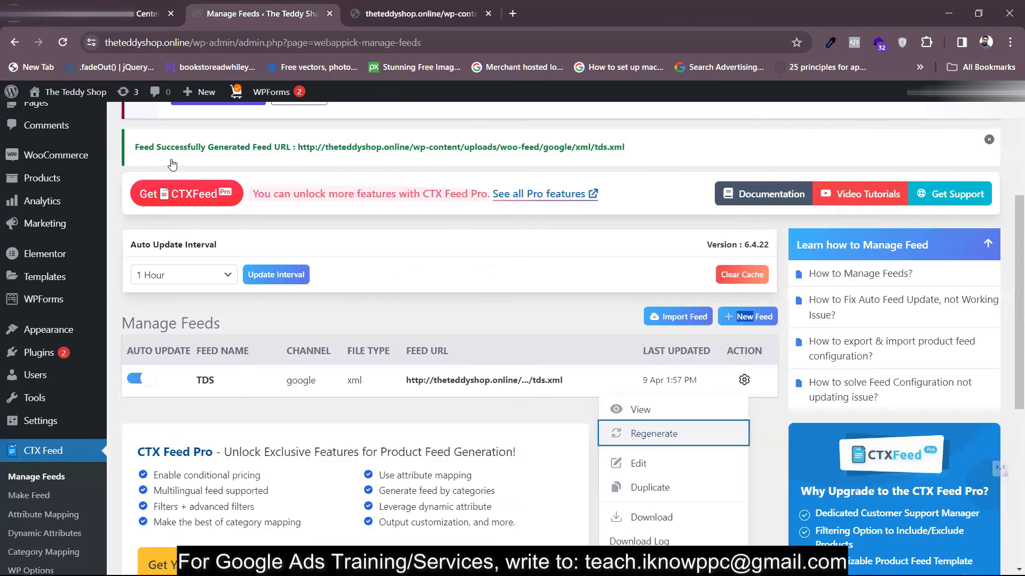
mouse_move(63, 352)
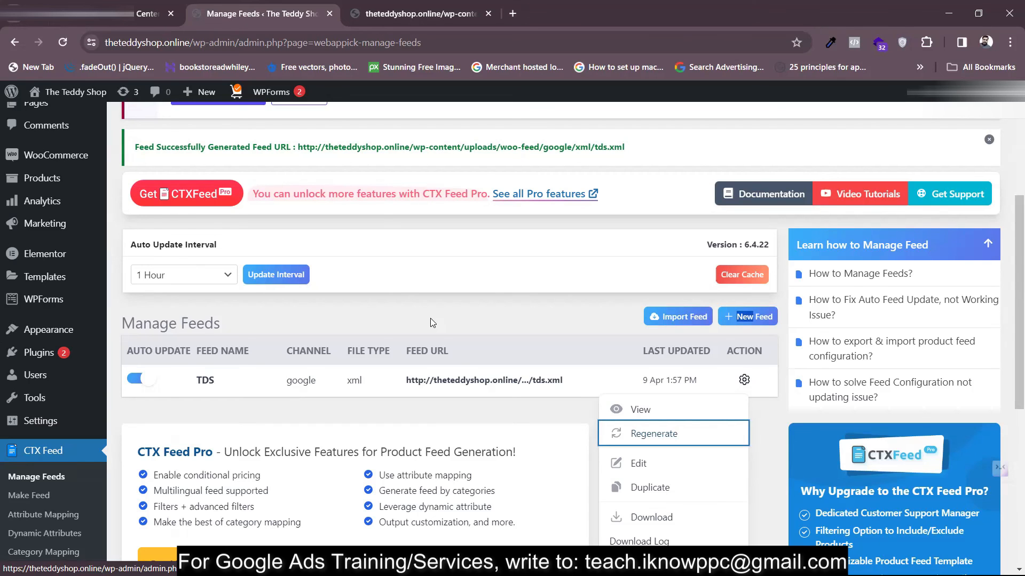
key(ctrl+shift+Tab)
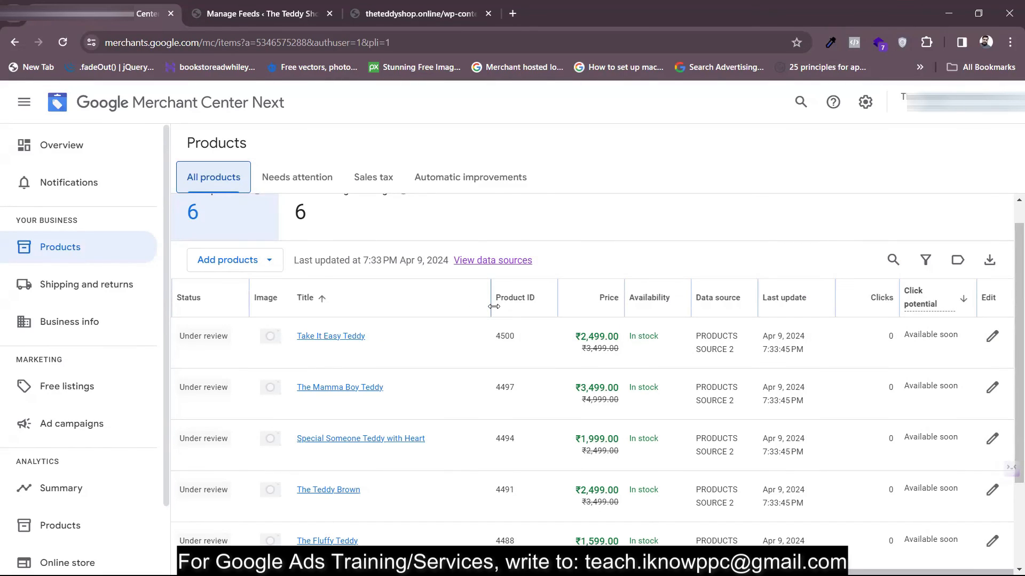
scroll(447, 263, up, 1)
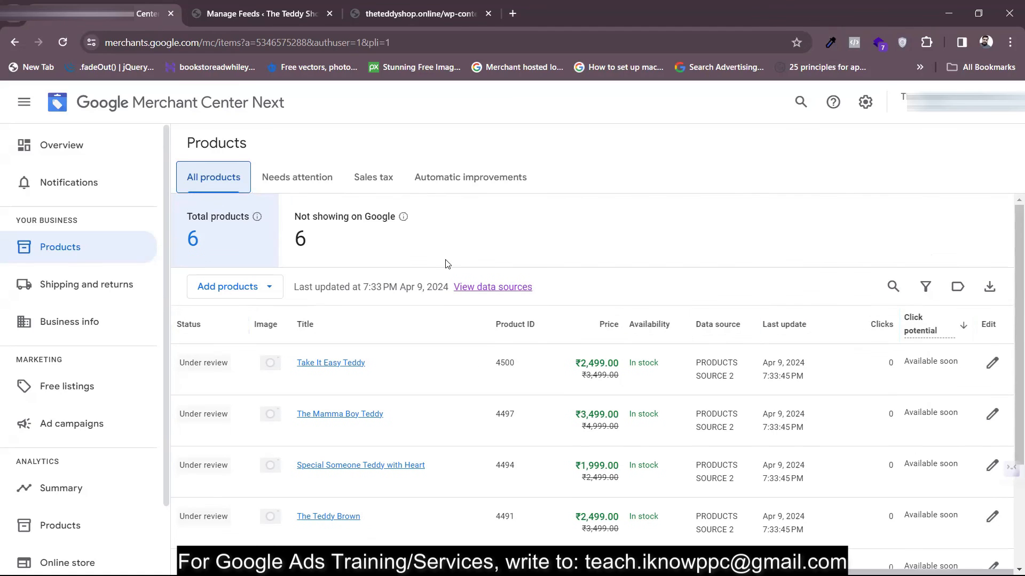
Reload the Merchant Center product list and examine the approval status, images and remaining columns of every product.
click(62, 44)
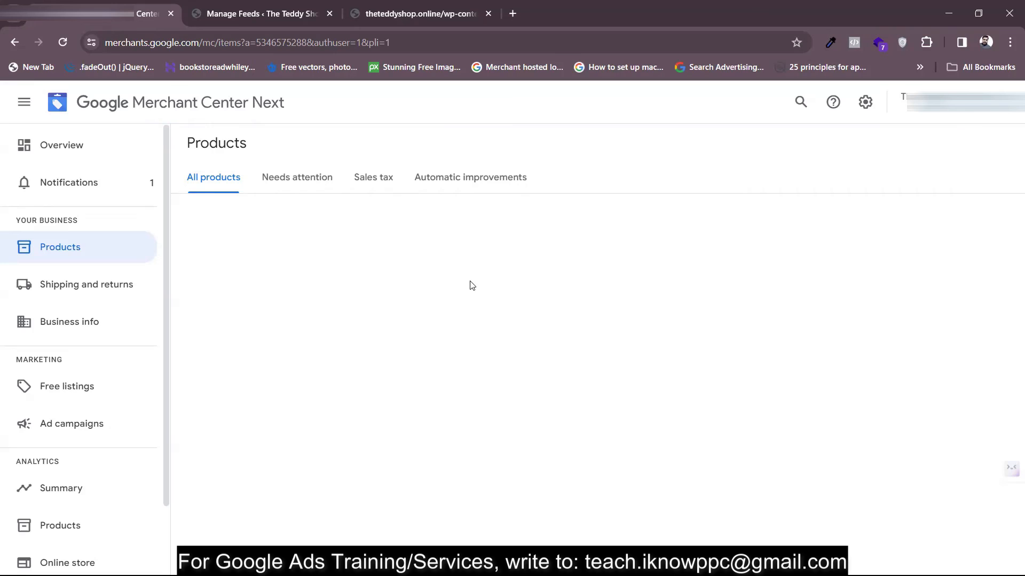
scroll(471, 287, down, 2)
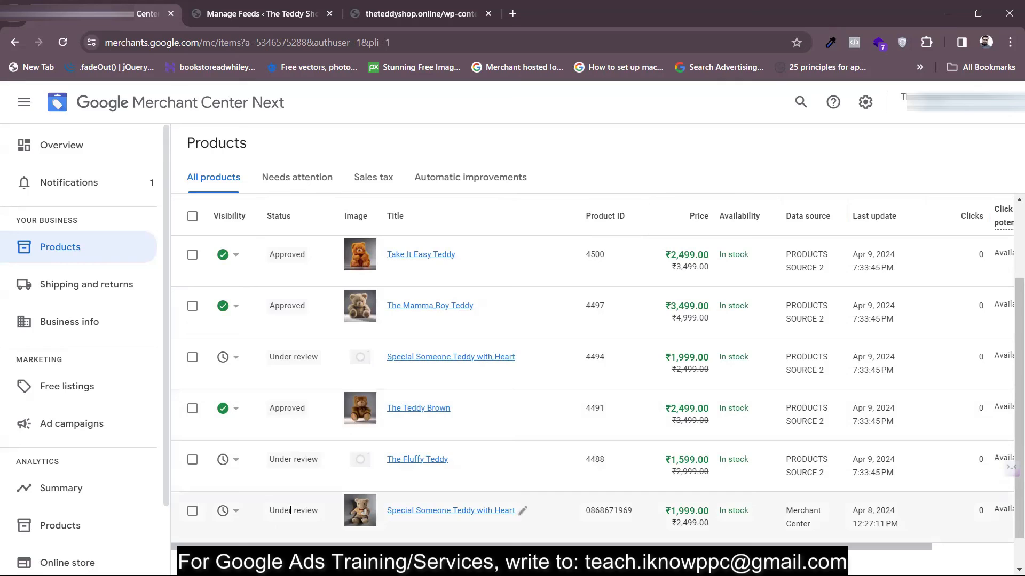
scroll(326, 368, up, 2)
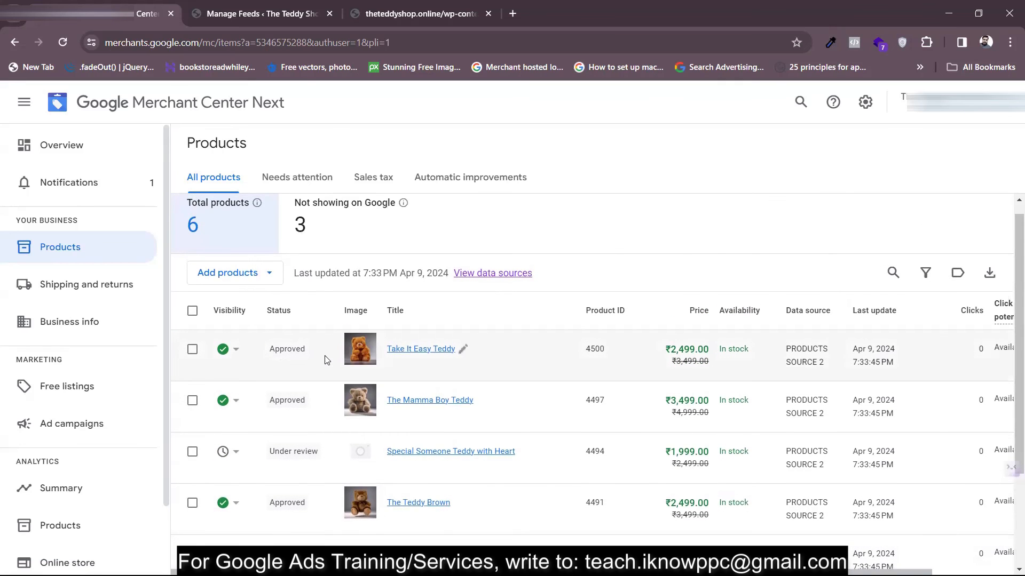
scroll(323, 368, down, 3)
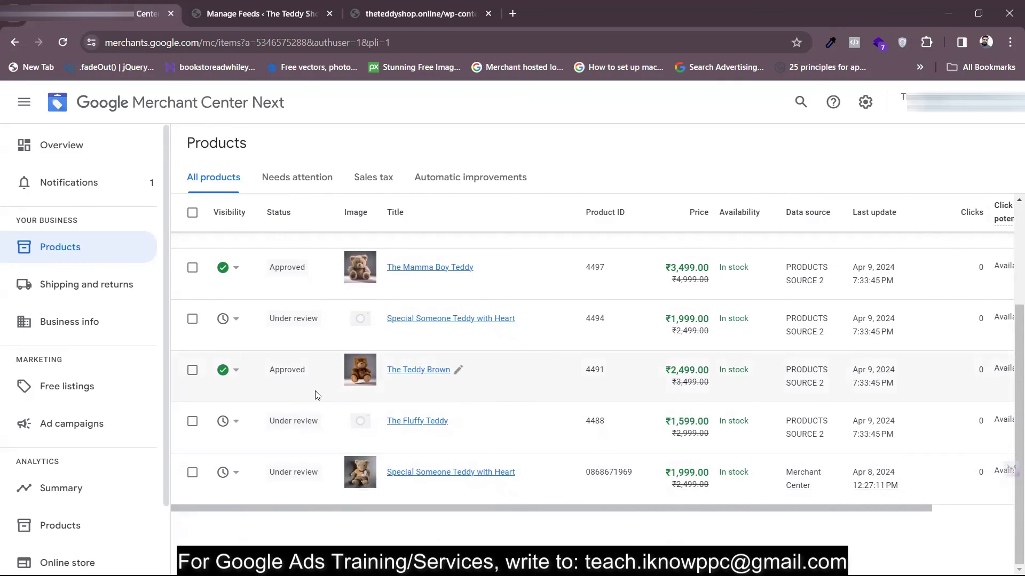
scroll(316, 395, up, 2)
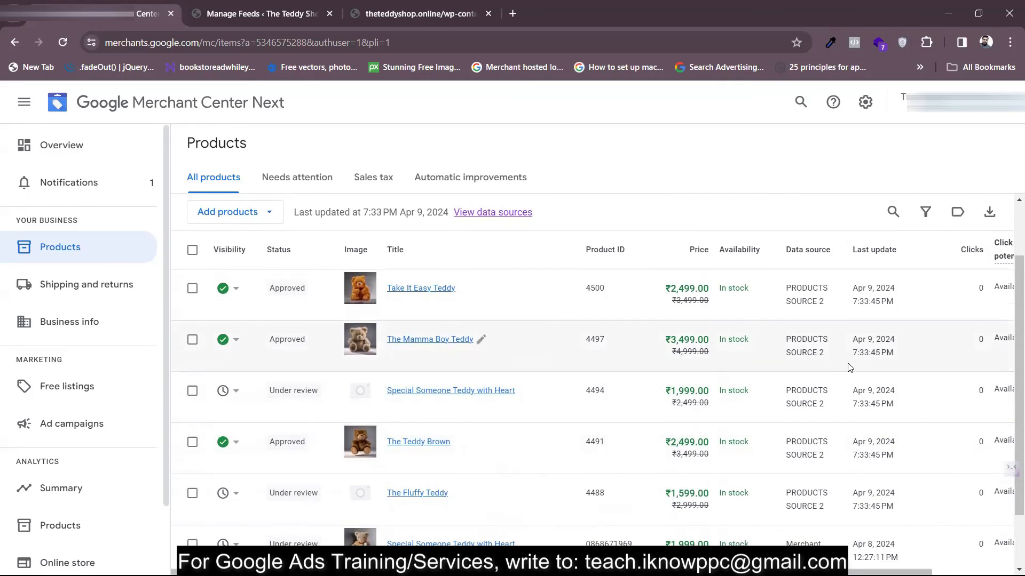
scroll(847, 366, right, 3)
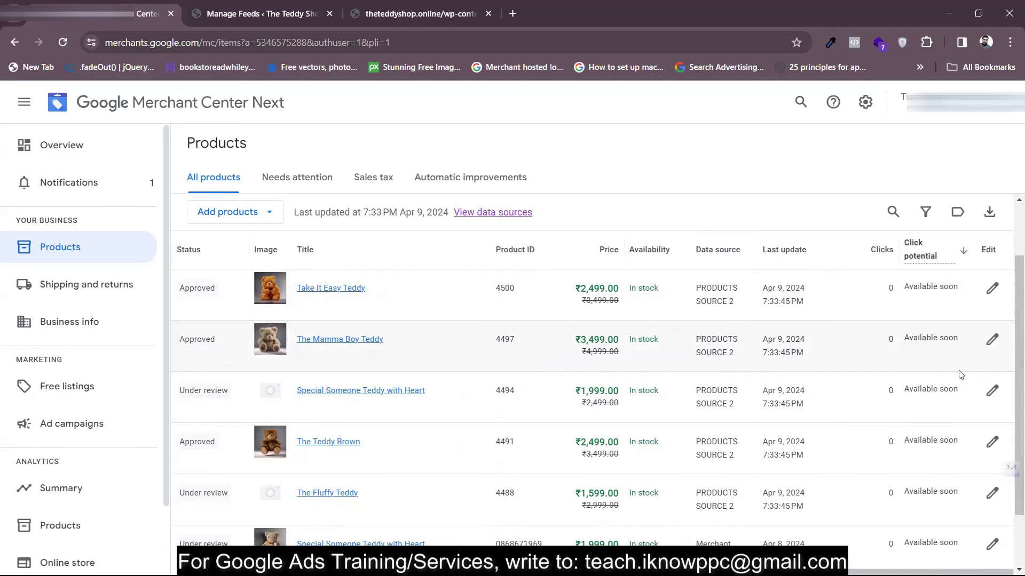
scroll(614, 344, left, 3)
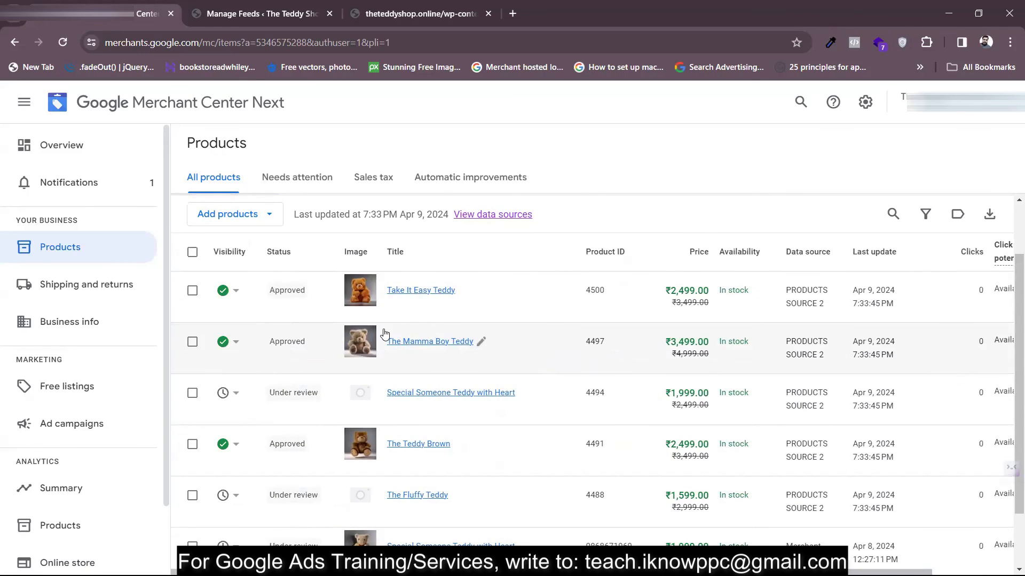
Review the Merchant Center notifications and dismiss the Welcome to Notifications message.
click(122, 190)
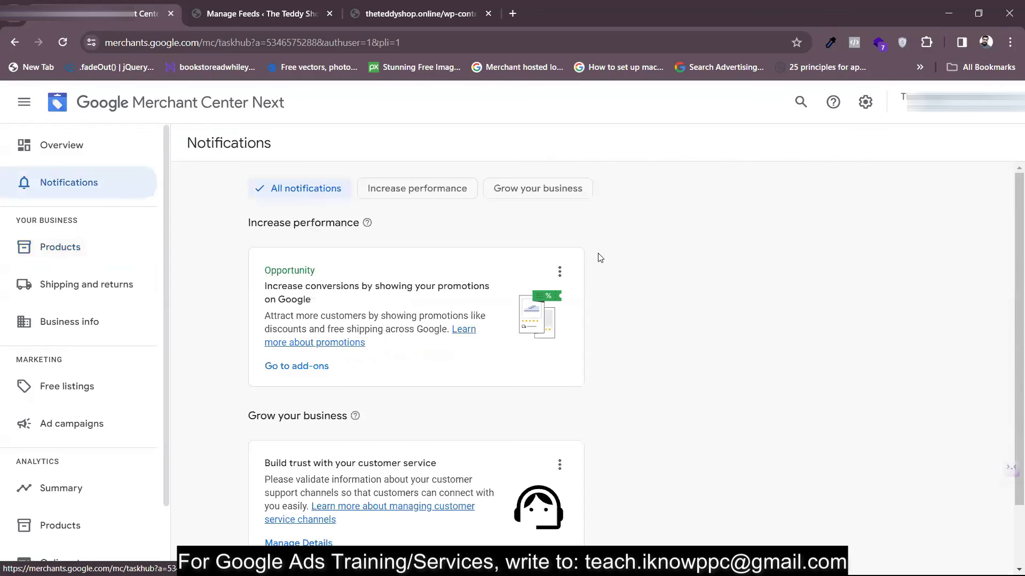
scroll(422, 338, down, 4)
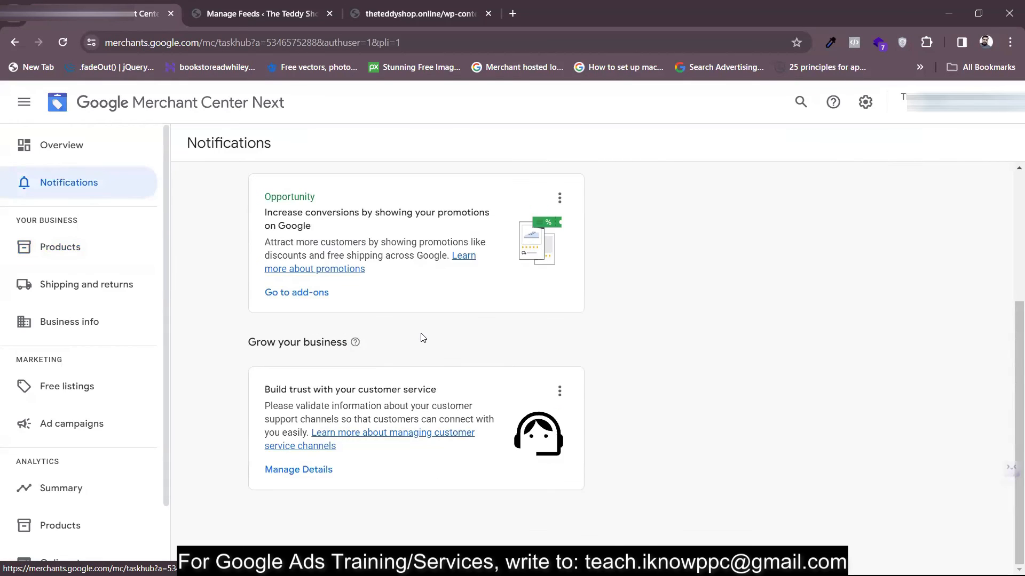
scroll(423, 337, up, 4)
click(278, 247)
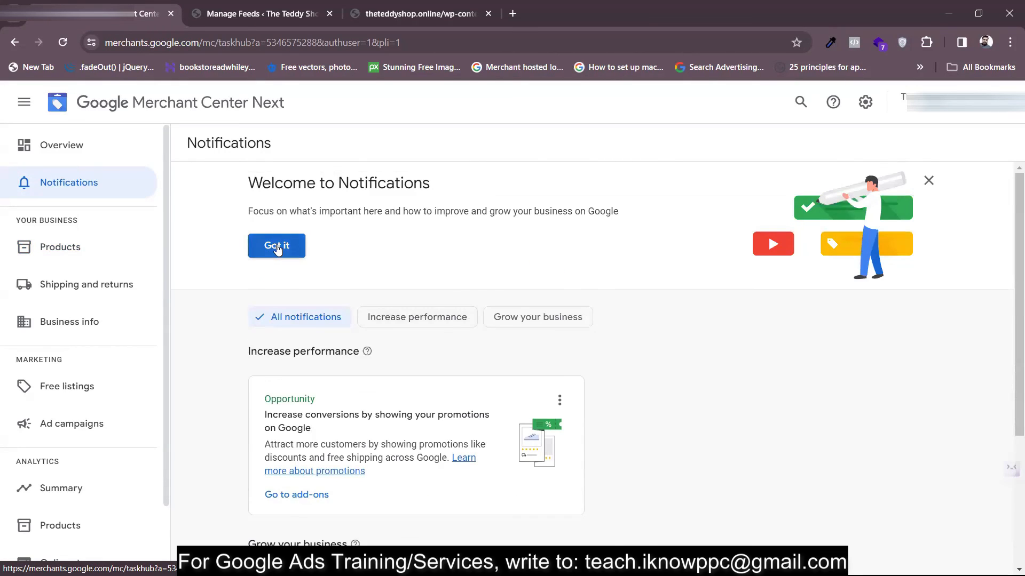
Go back to the product list, refresh it and recheck the approval status of all products.
click(60, 248)
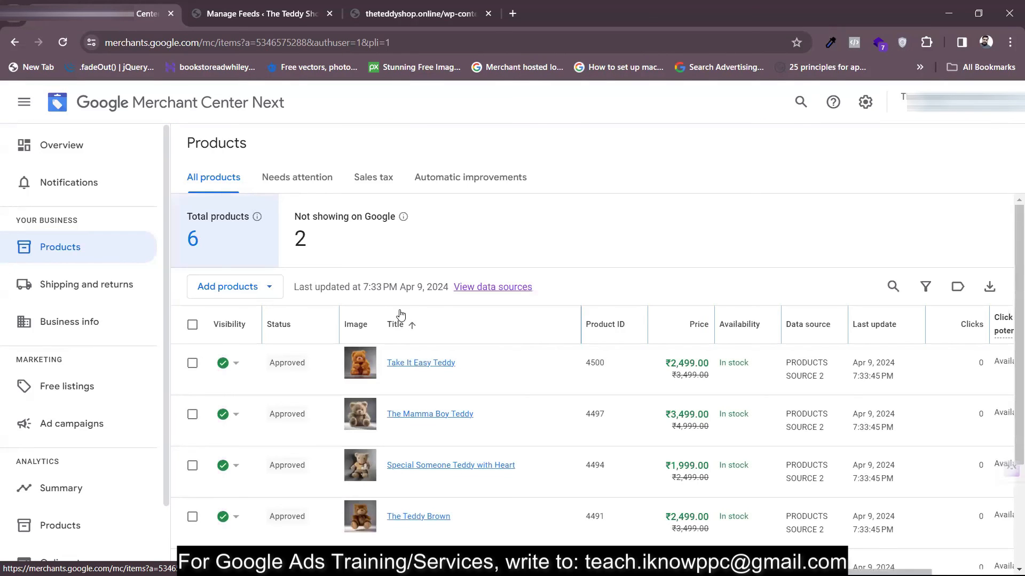
scroll(315, 410, down, 3)
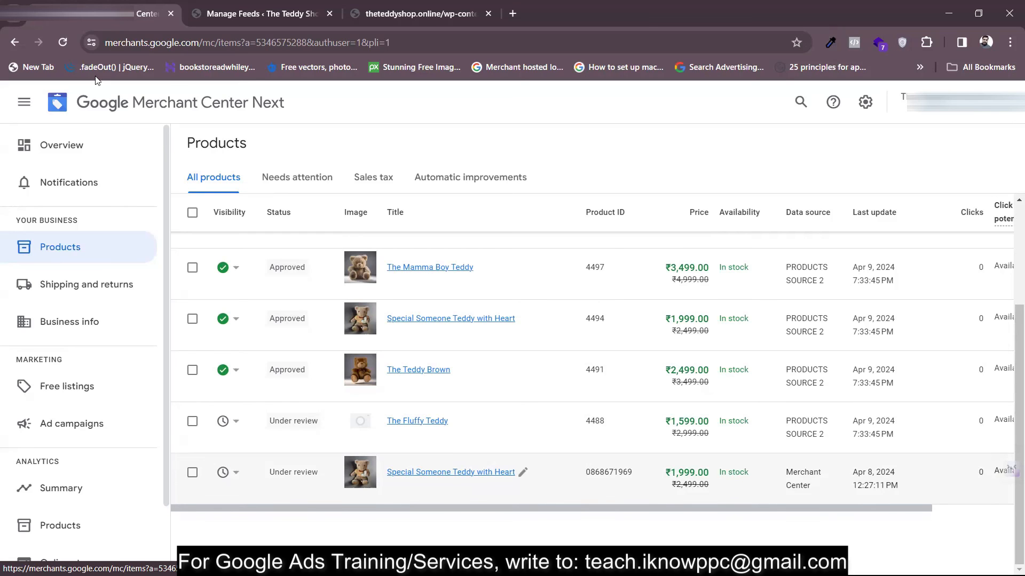
click(62, 42)
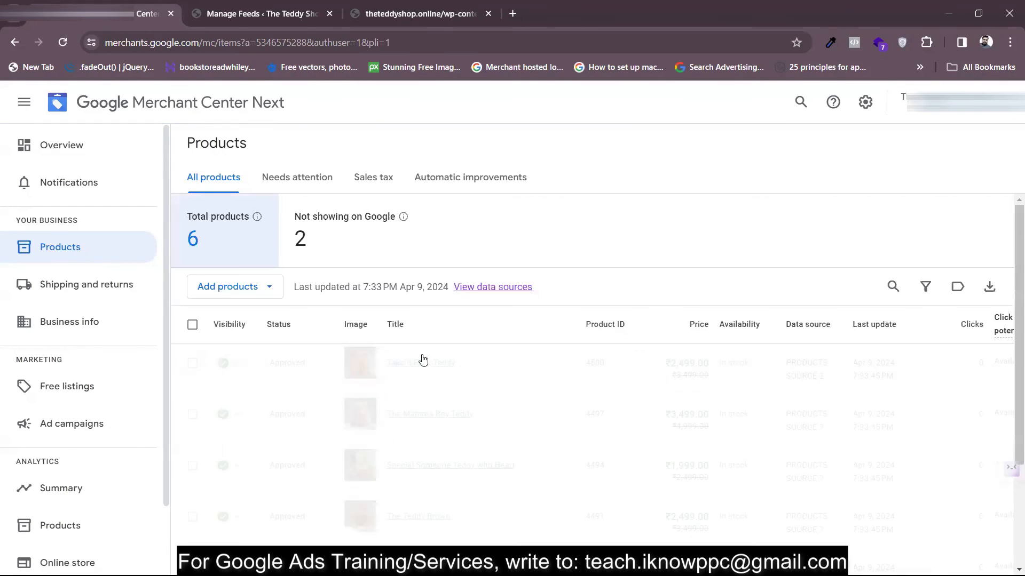
scroll(419, 297, down, 3)
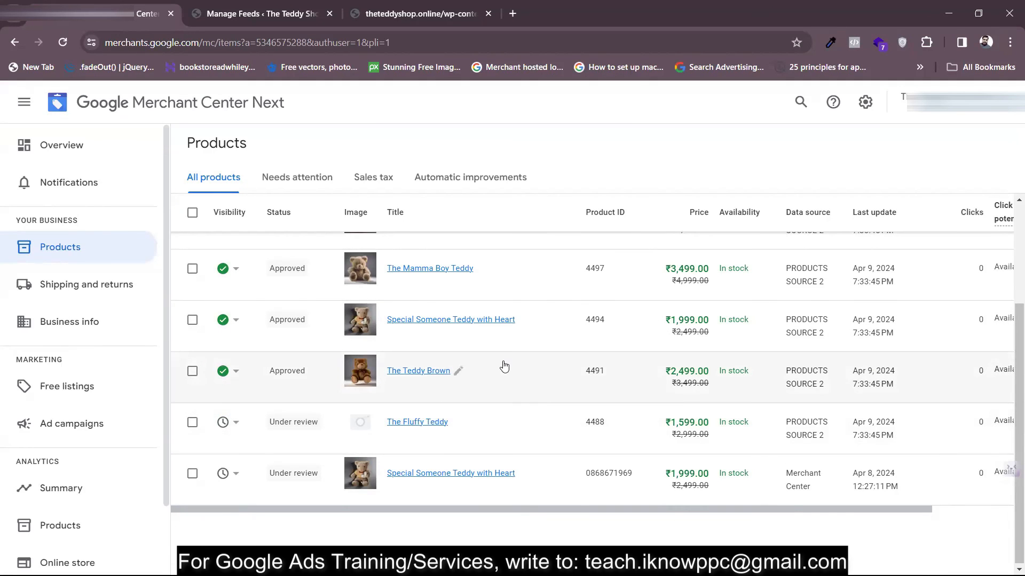
scroll(504, 366, up, 3)
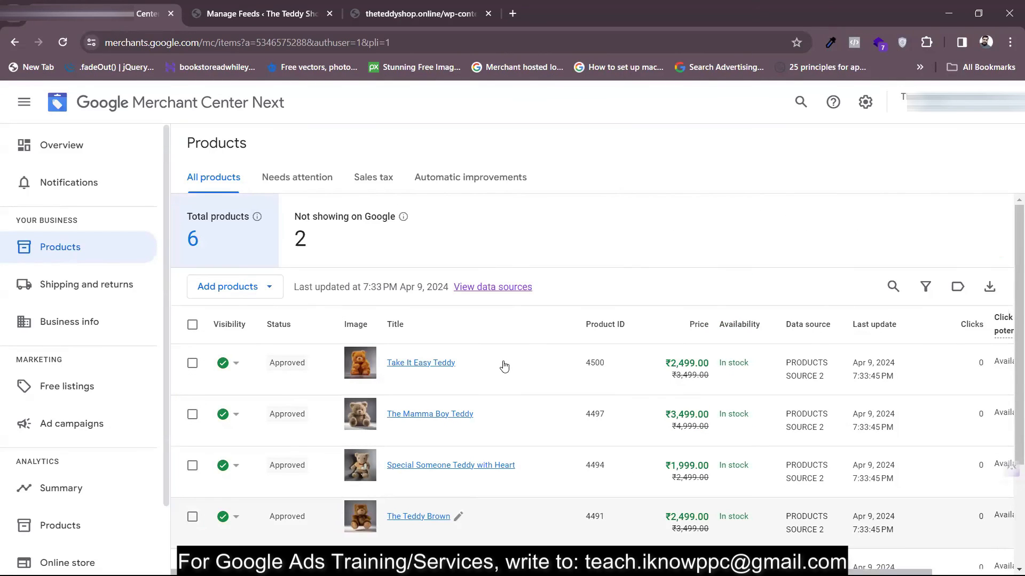